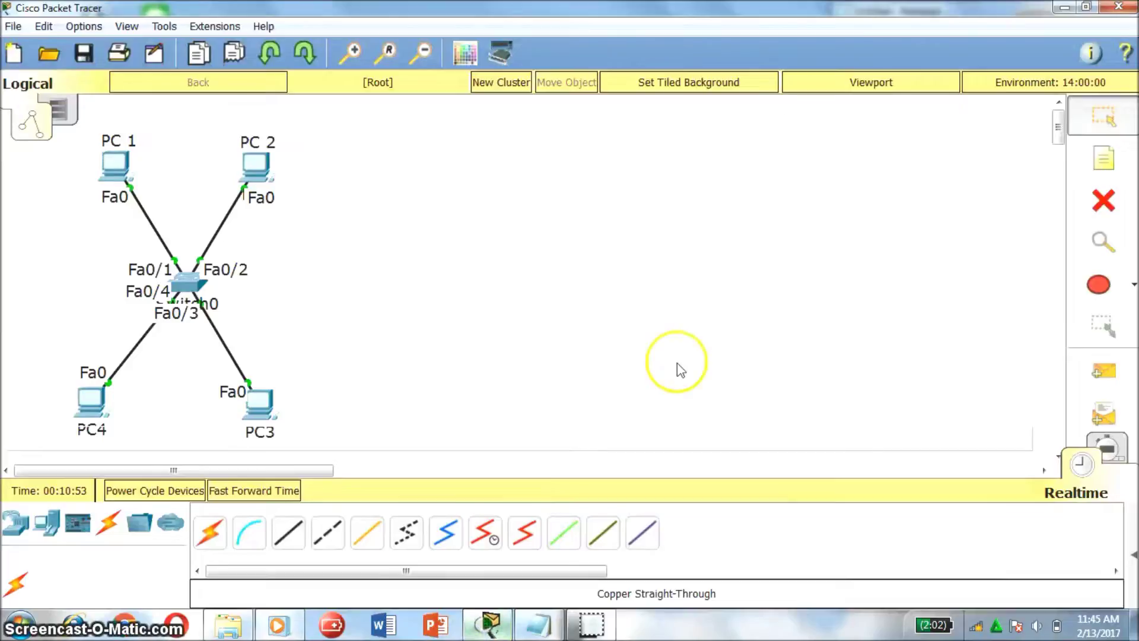
- Restore the maximized topology window and resize it to fill the space beside the Notepad notes
{"action": "left_click", "coordinate": [1087, 6]}
{"action": "left_click_drag", "start_coordinate": [662, 55], "coordinate": [434, 24]}
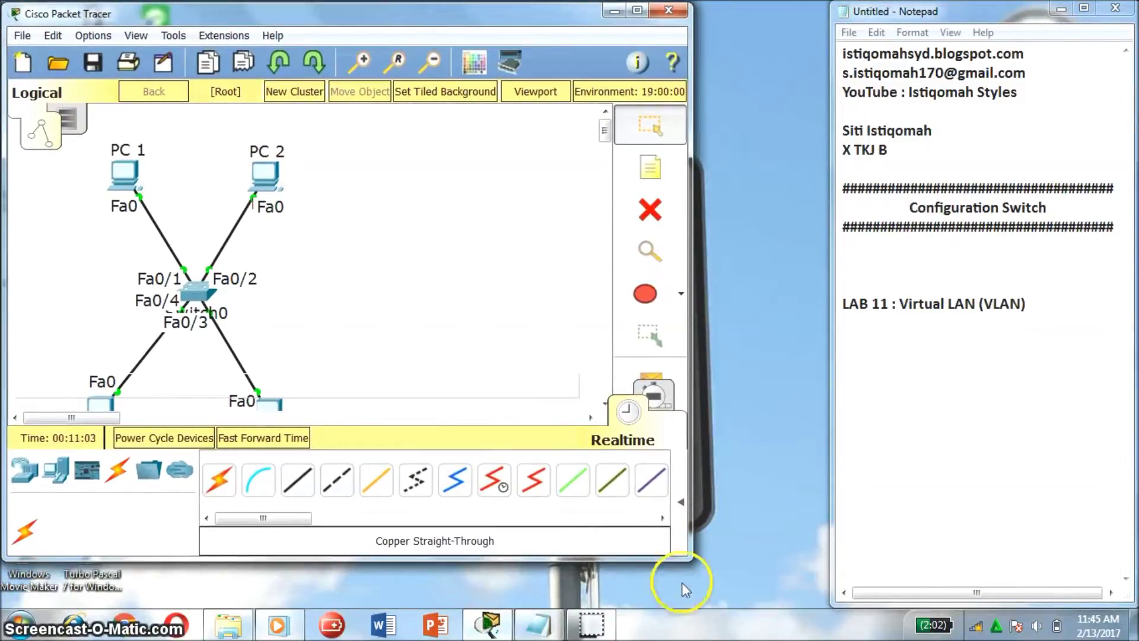
{"action": "left_click_drag", "start_coordinate": [690, 559], "coordinate": [825, 605]}
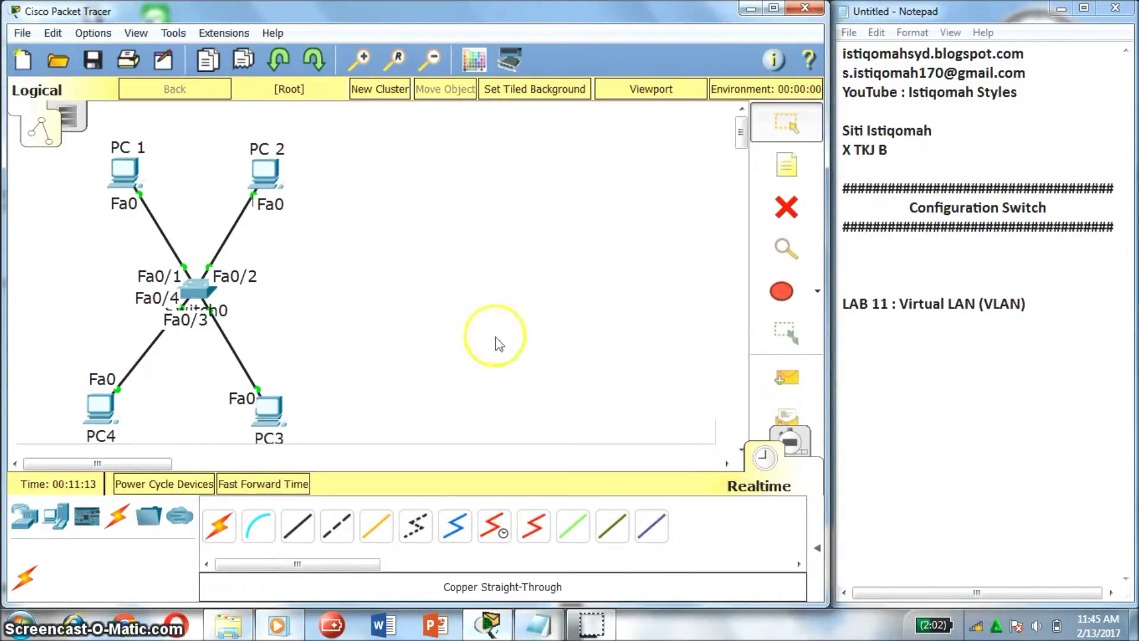
{"action": "left_click", "coordinate": [868, 17]}
{"action": "left_click", "coordinate": [351, 298]}
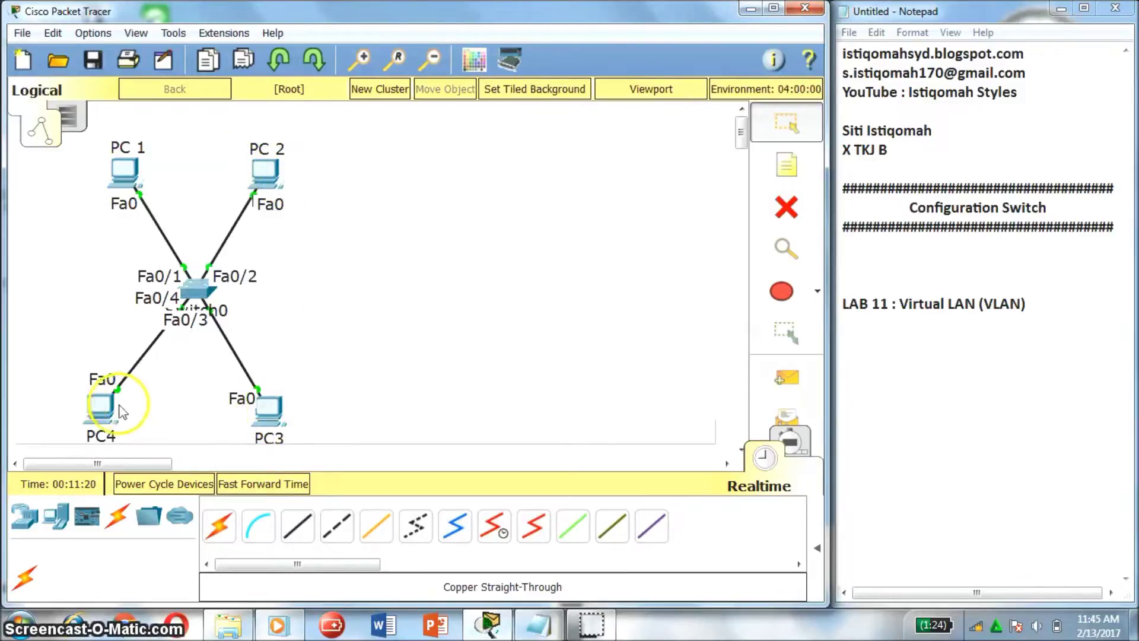
- Inspect the port and IP address details of the PCs connected to the switch
{"action": "left_click", "coordinate": [187, 307]}
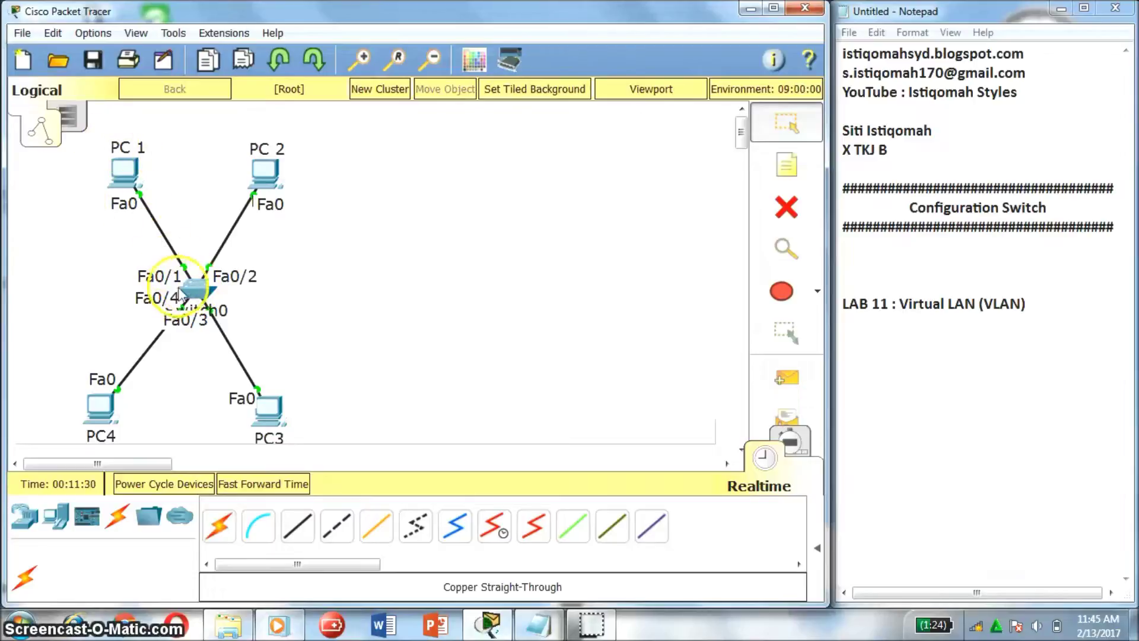
{"action": "mouse_move", "coordinate": [119, 168]}
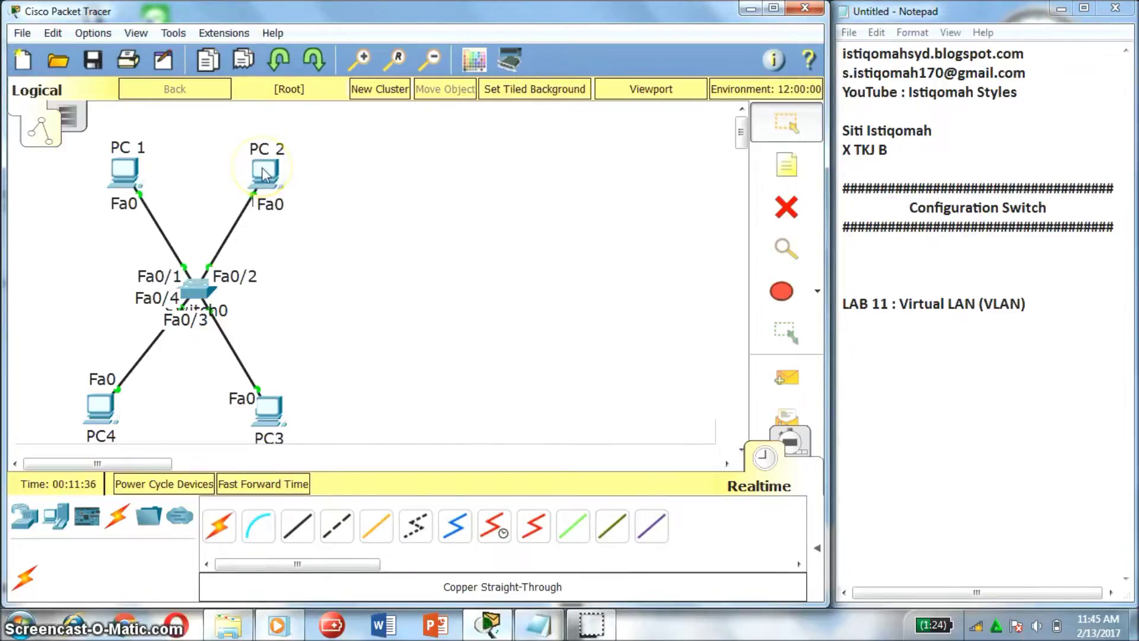
{"action": "mouse_move", "coordinate": [264, 174]}
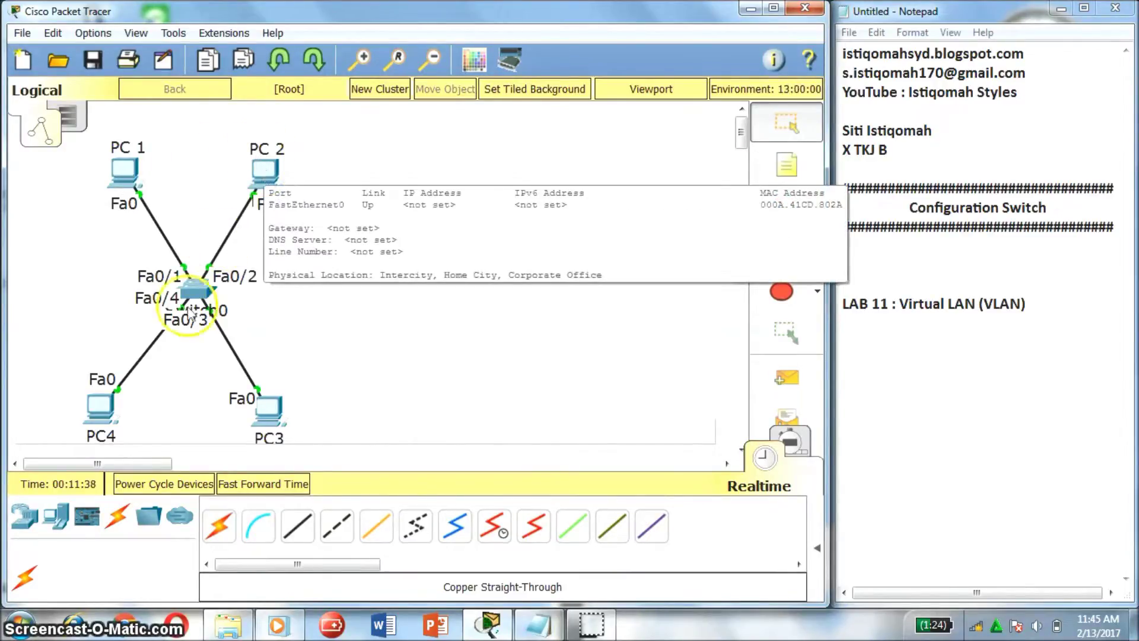
{"action": "mouse_move", "coordinate": [274, 409]}
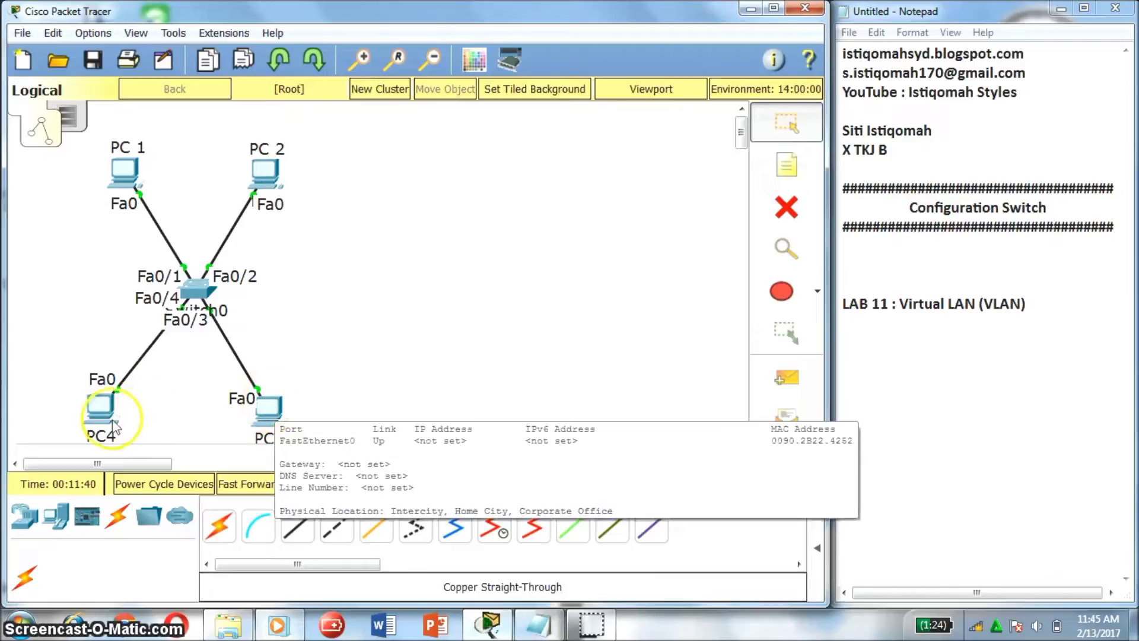
{"action": "mouse_move", "coordinate": [103, 416]}
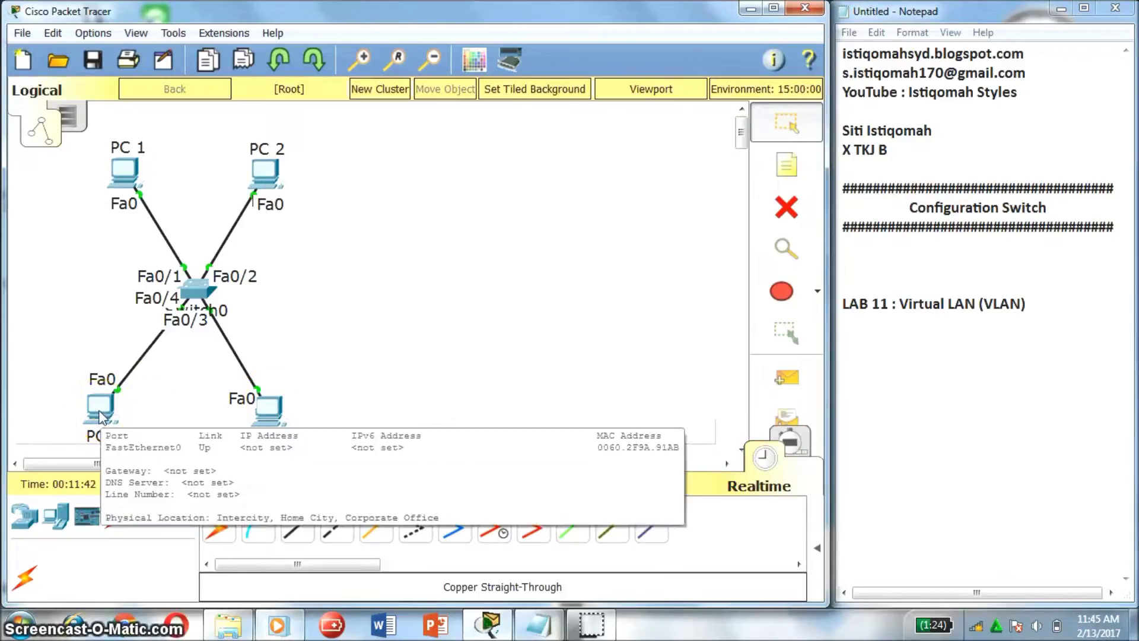
{"action": "left_click", "coordinate": [380, 265]}
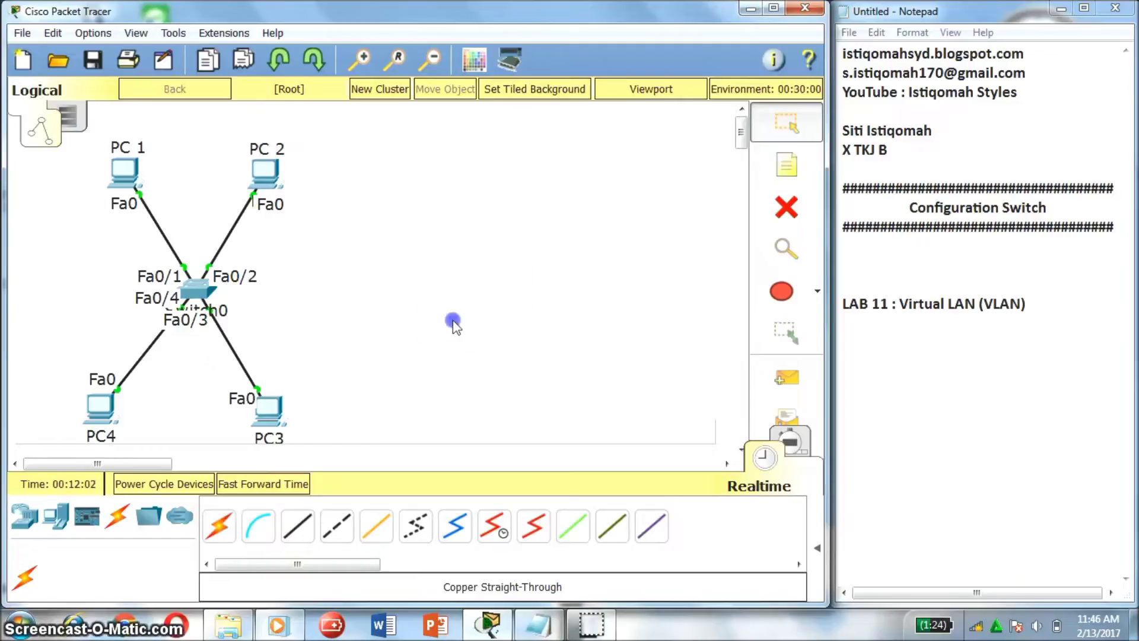
- Draw a yellow filled ellipse around PC 2 and PC3 and a light blue one around PC 1 and PC4
{"action": "left_click", "coordinate": [795, 291]}
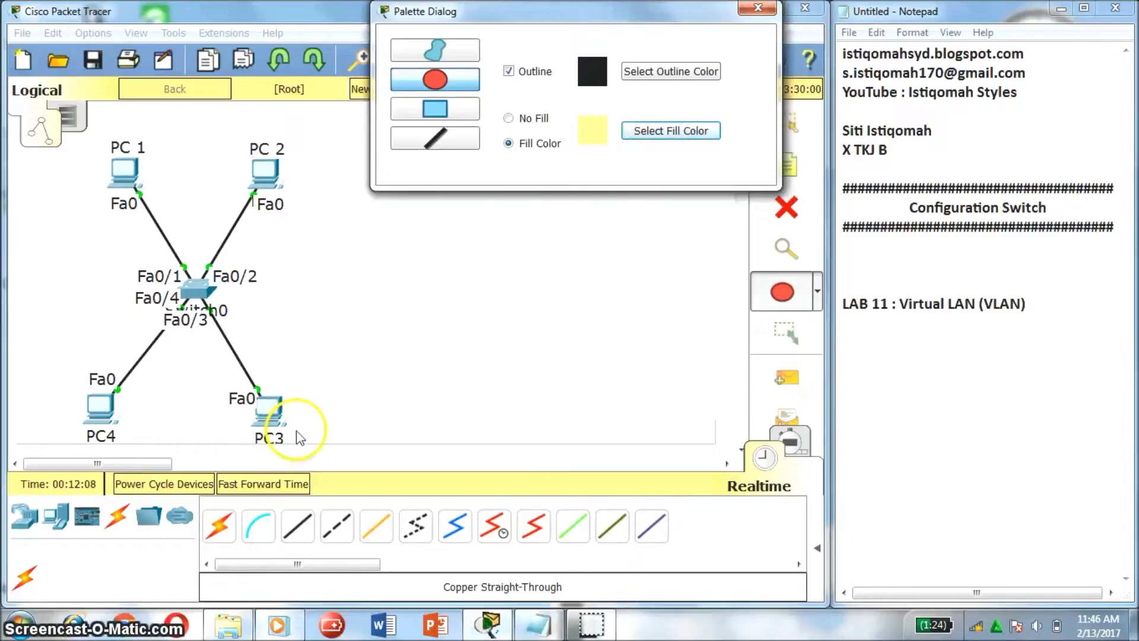
{"action": "left_click_drag", "start_coordinate": [218, 123], "coordinate": [314, 454]}
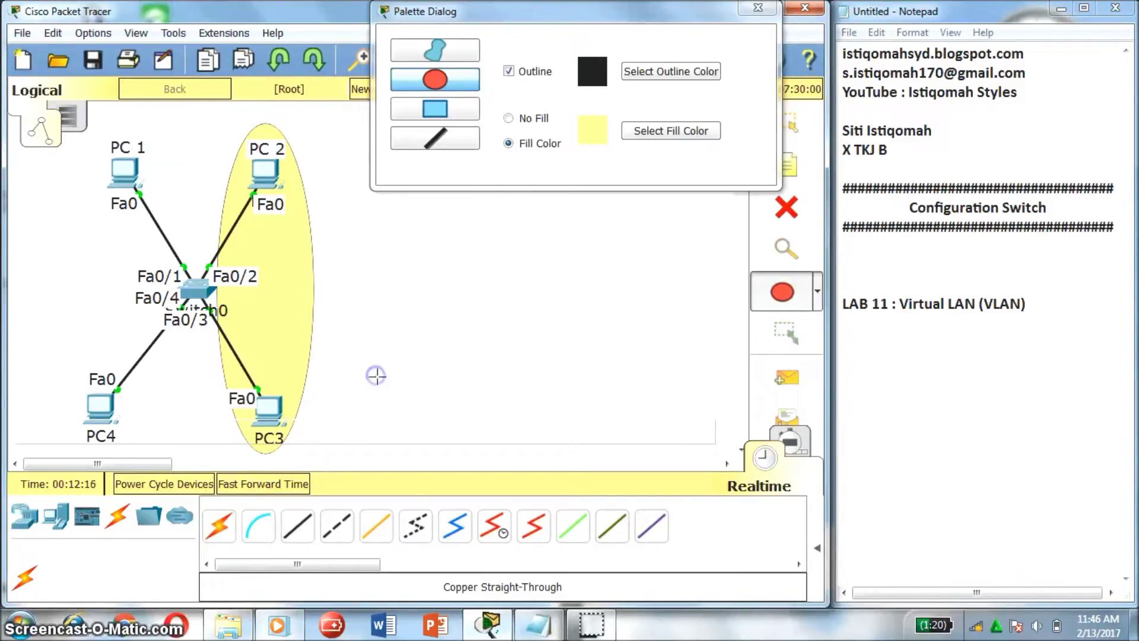
{"action": "left_click", "coordinate": [645, 131]}
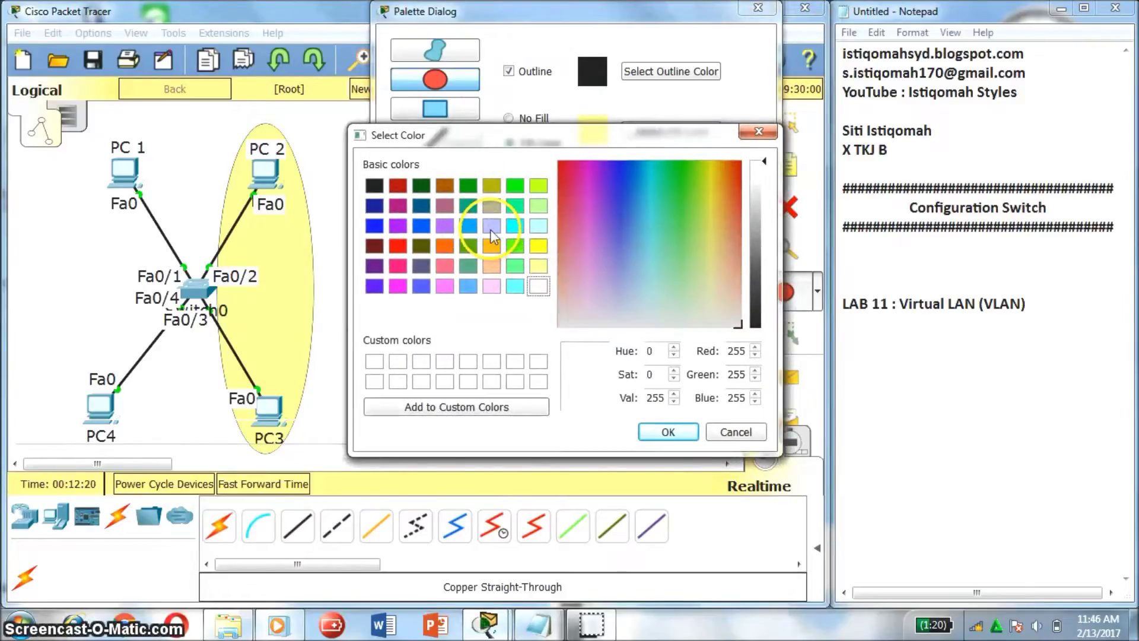
{"action": "left_click", "coordinate": [491, 231]}
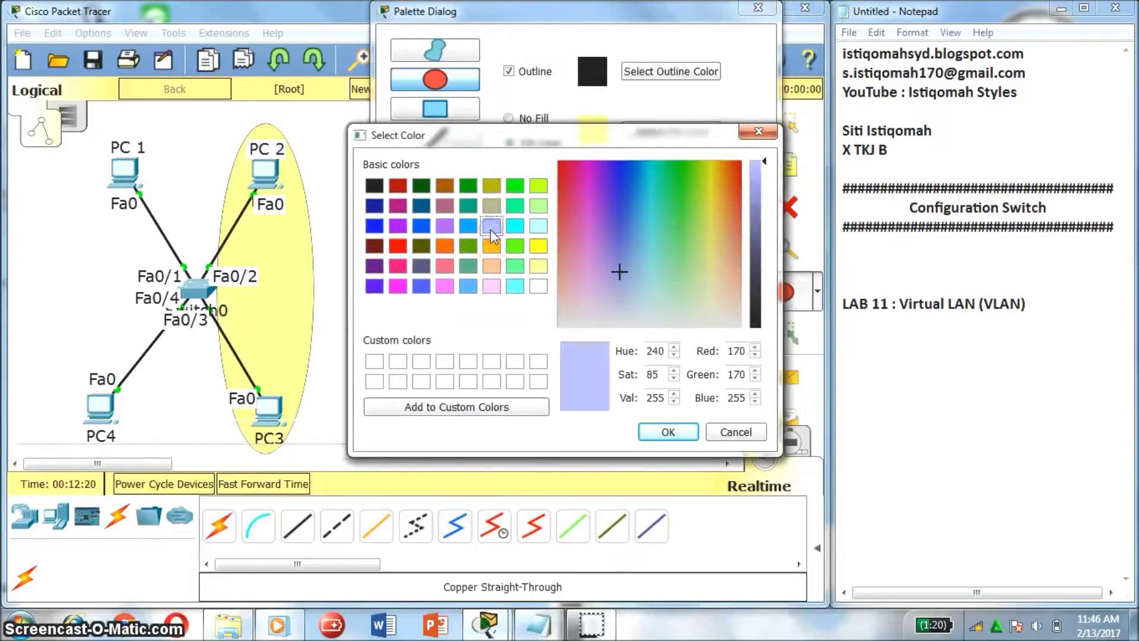
{"action": "left_click", "coordinate": [667, 433]}
{"action": "left_click_drag", "start_coordinate": [90, 116], "coordinate": [184, 455]}
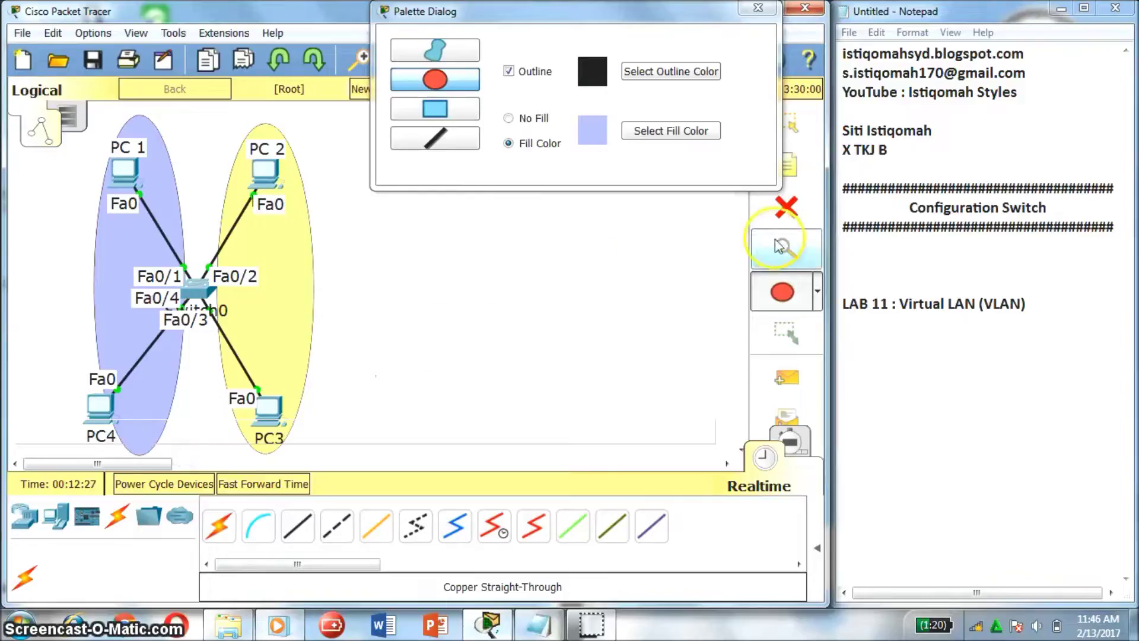
{"action": "left_click", "coordinate": [788, 102]}
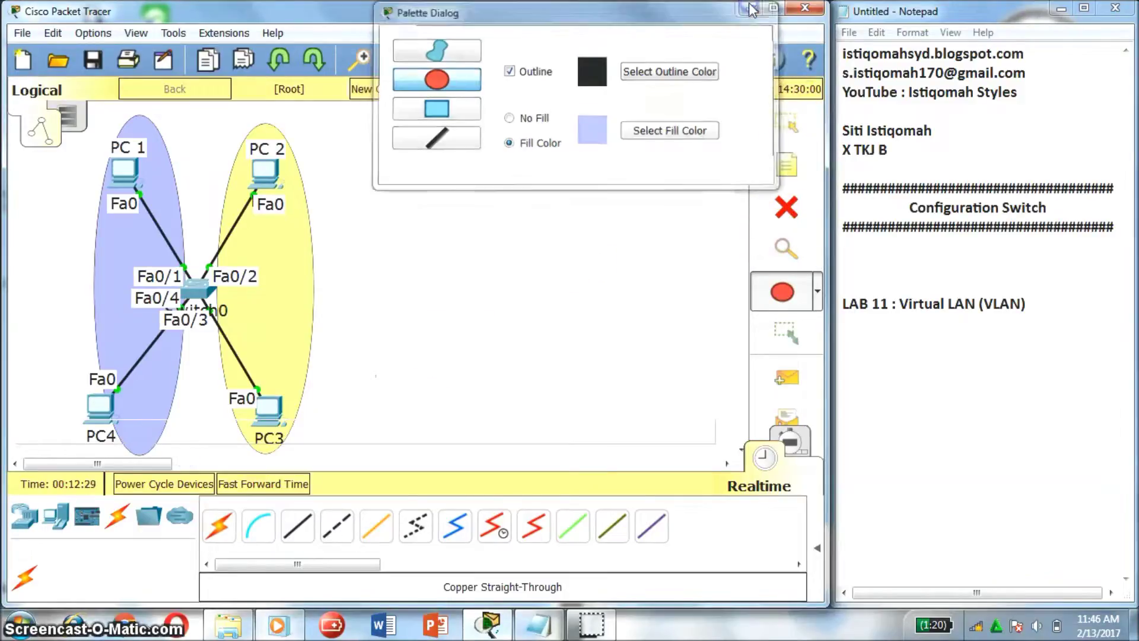
{"action": "left_click", "coordinate": [757, 7]}
- Shift the light blue ellipse away from the switch and reposition PC4 and PC 1 inside it
{"action": "left_click", "coordinate": [166, 202]}
{"action": "left_click_drag", "start_coordinate": [167, 202], "coordinate": [147, 202]}
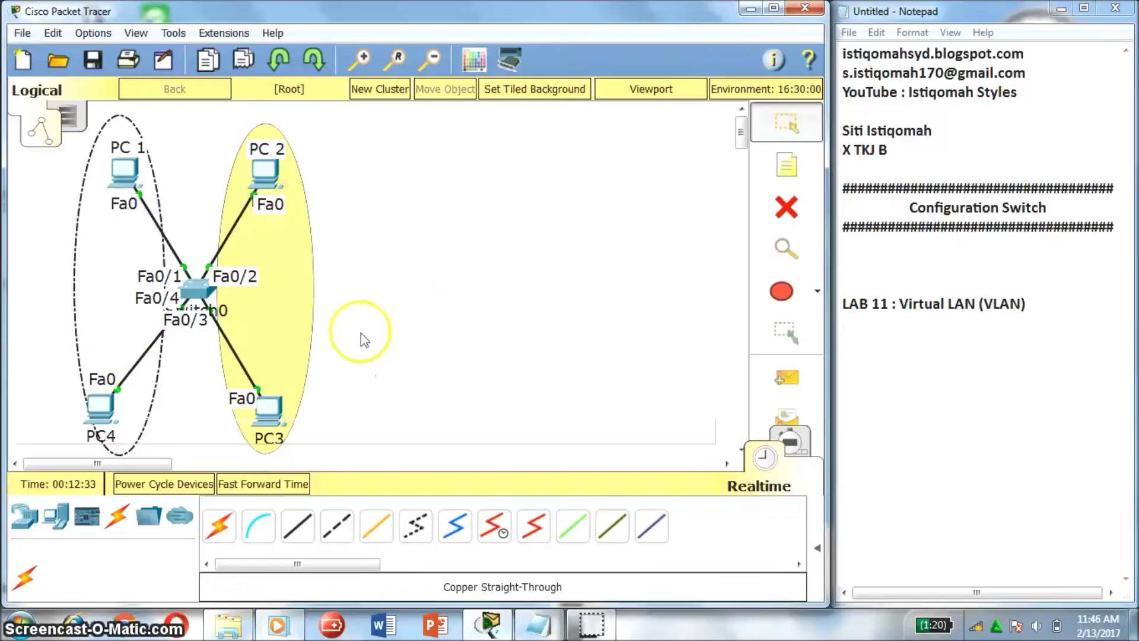
{"action": "left_click_drag", "start_coordinate": [110, 410], "coordinate": [124, 400]}
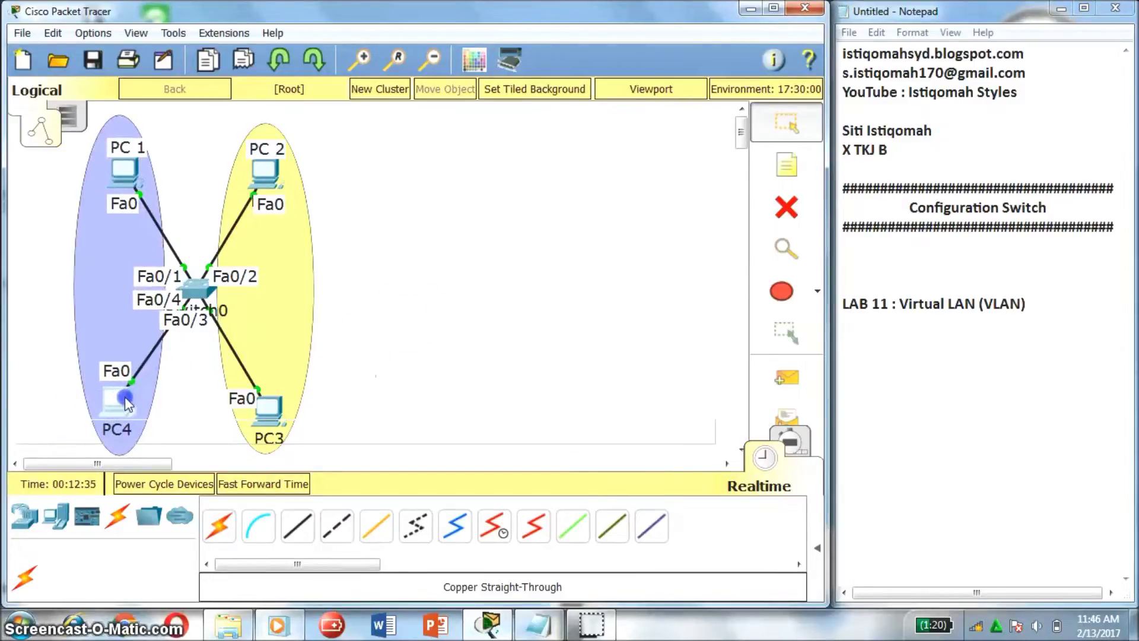
{"action": "left_click", "coordinate": [480, 245]}
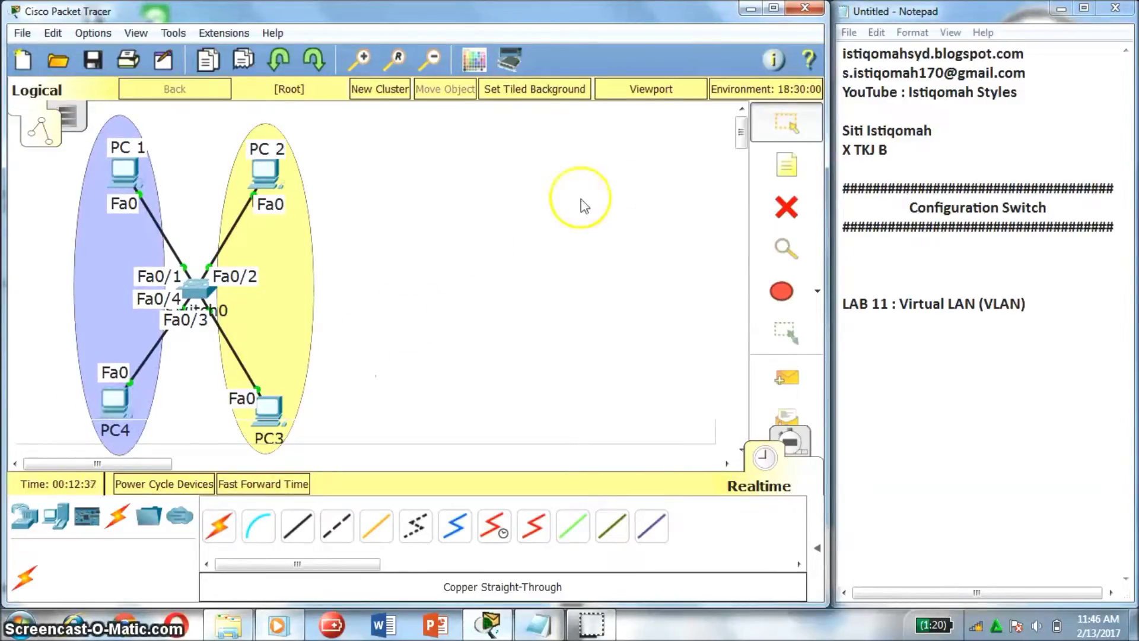
{"action": "left_click_drag", "start_coordinate": [125, 177], "coordinate": [112, 179]}
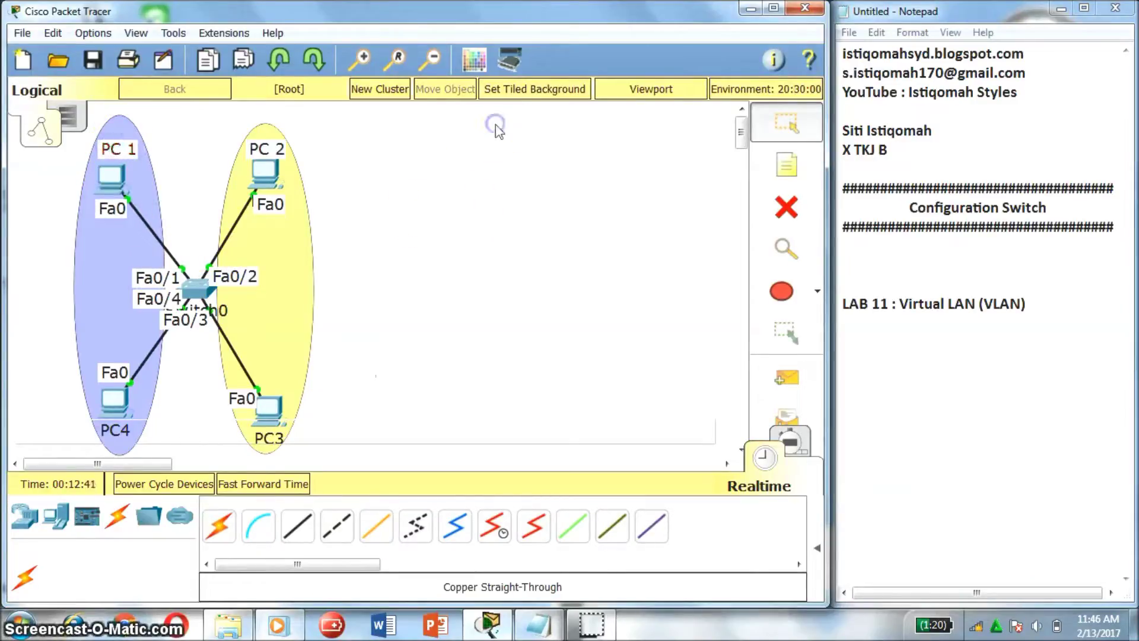
{"action": "left_click", "coordinate": [119, 173]}
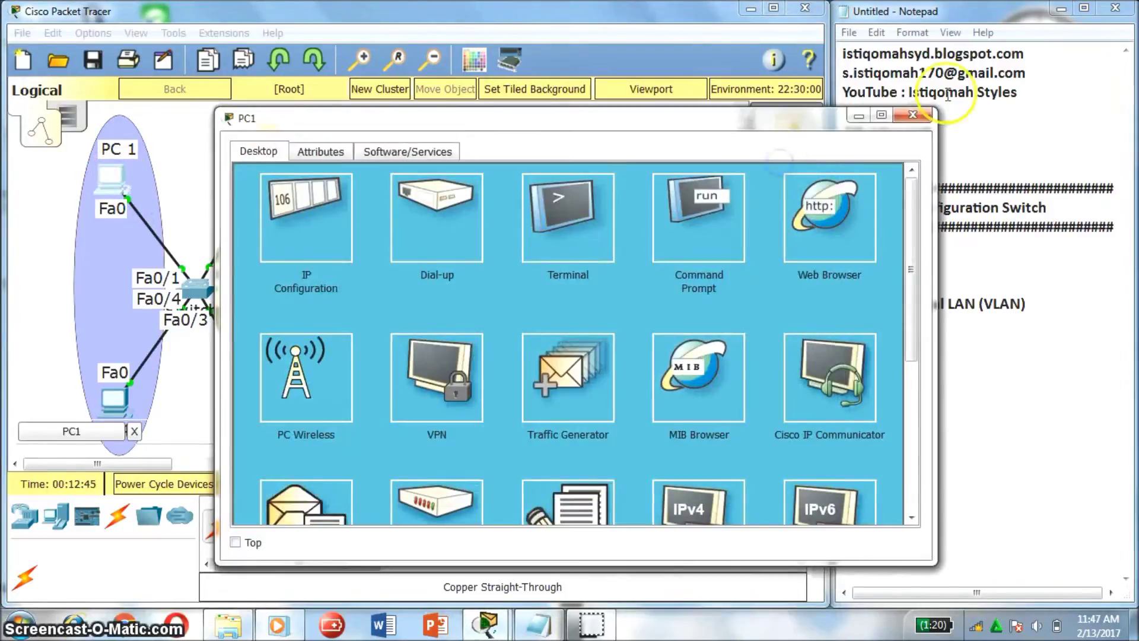
{"action": "left_click", "coordinate": [913, 114]}
- Add the notes "VLAN 10" on the light blue ellipse and "VLAN 20" on the yellow ellipse
{"action": "left_click", "coordinate": [786, 165]}
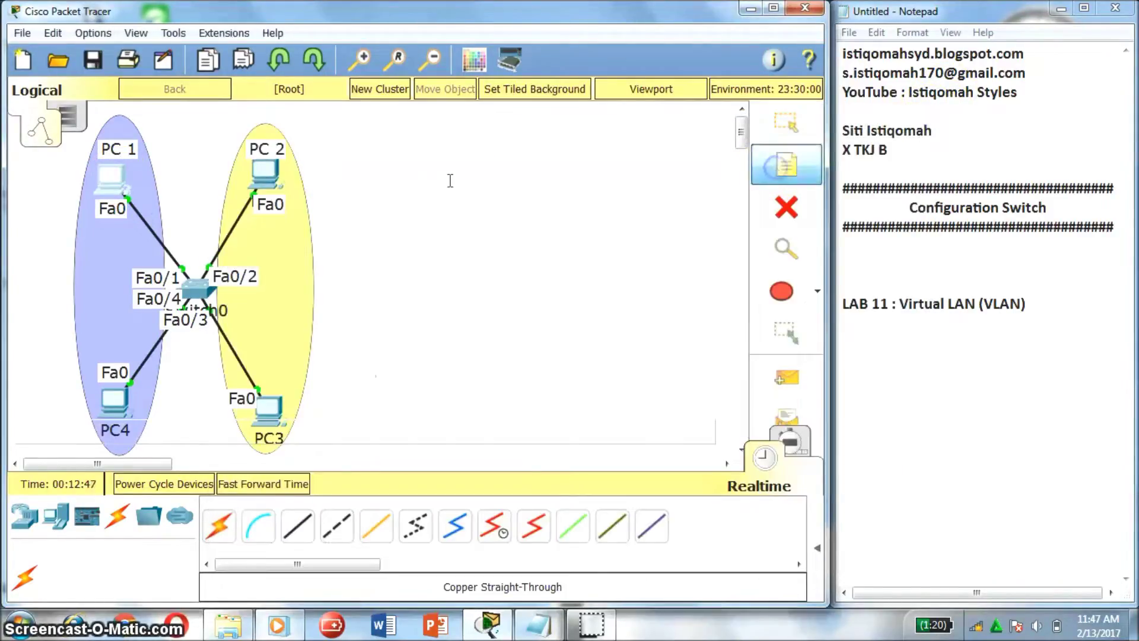
{"action": "left_click", "coordinate": [92, 279]}
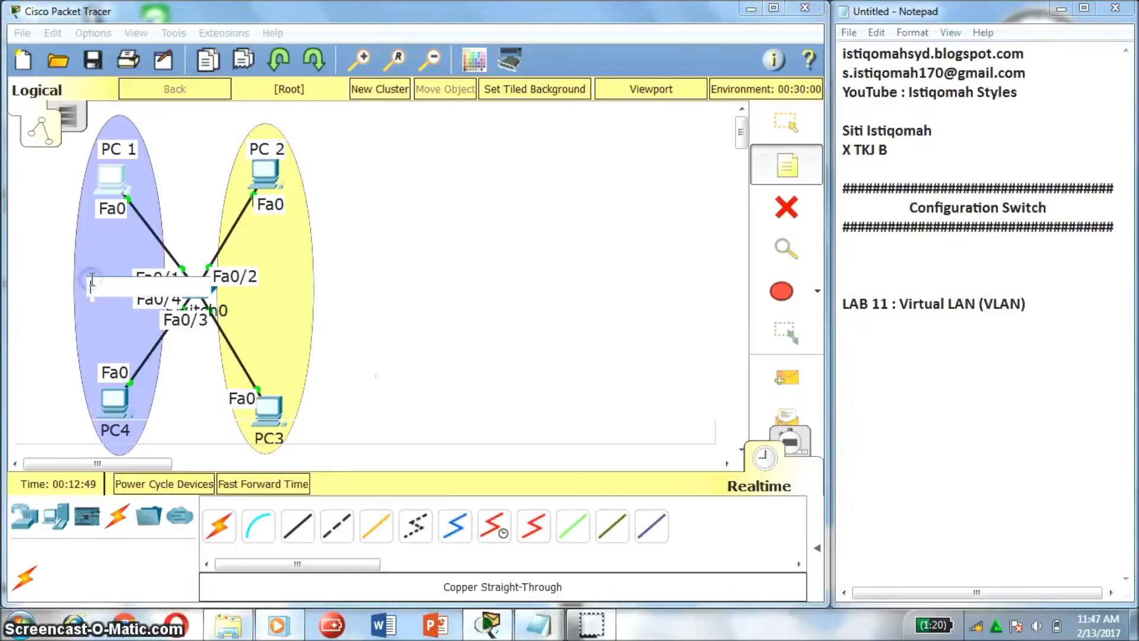
{"action": "type", "text": "VLAN 10"}
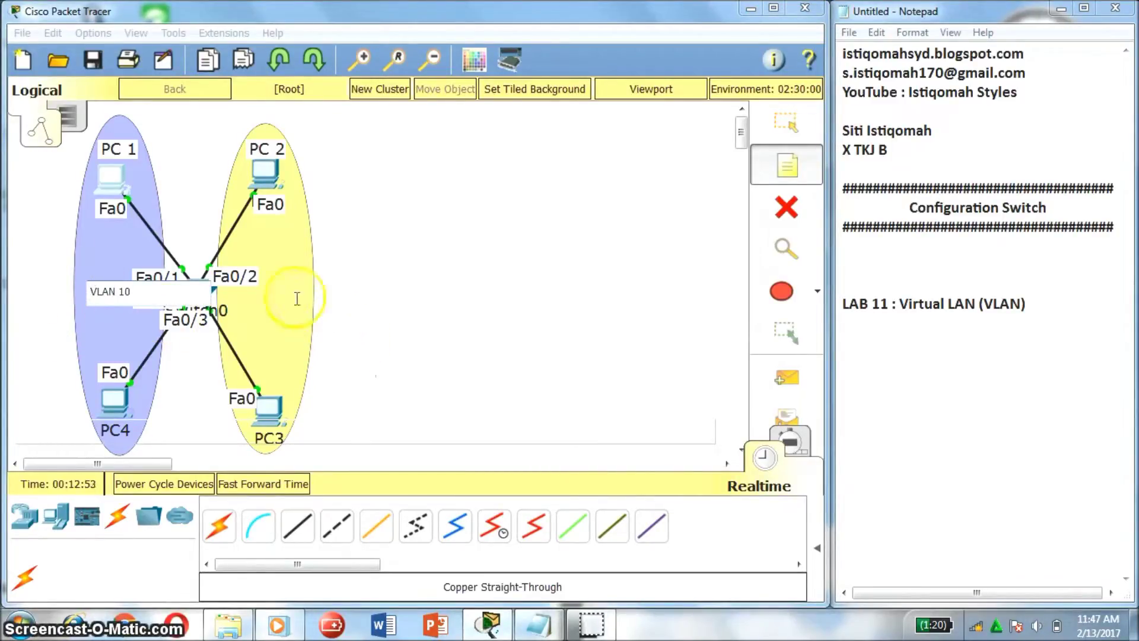
{"action": "left_click", "coordinate": [274, 292]}
{"action": "type", "text": "VLAN 20"}
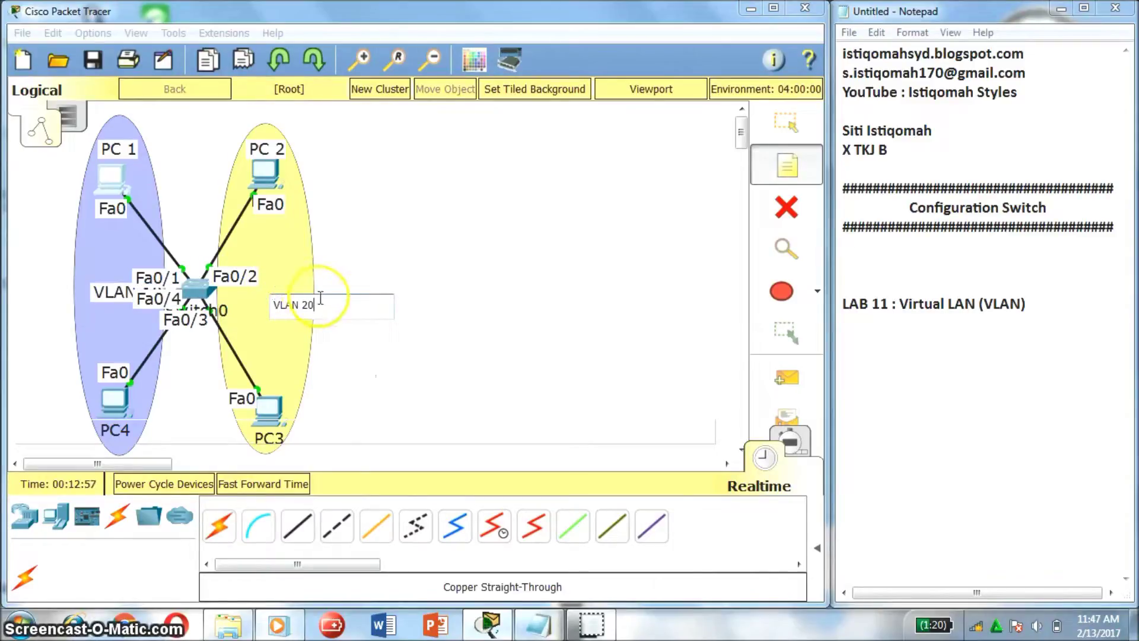
{"action": "left_click", "coordinate": [382, 277]}
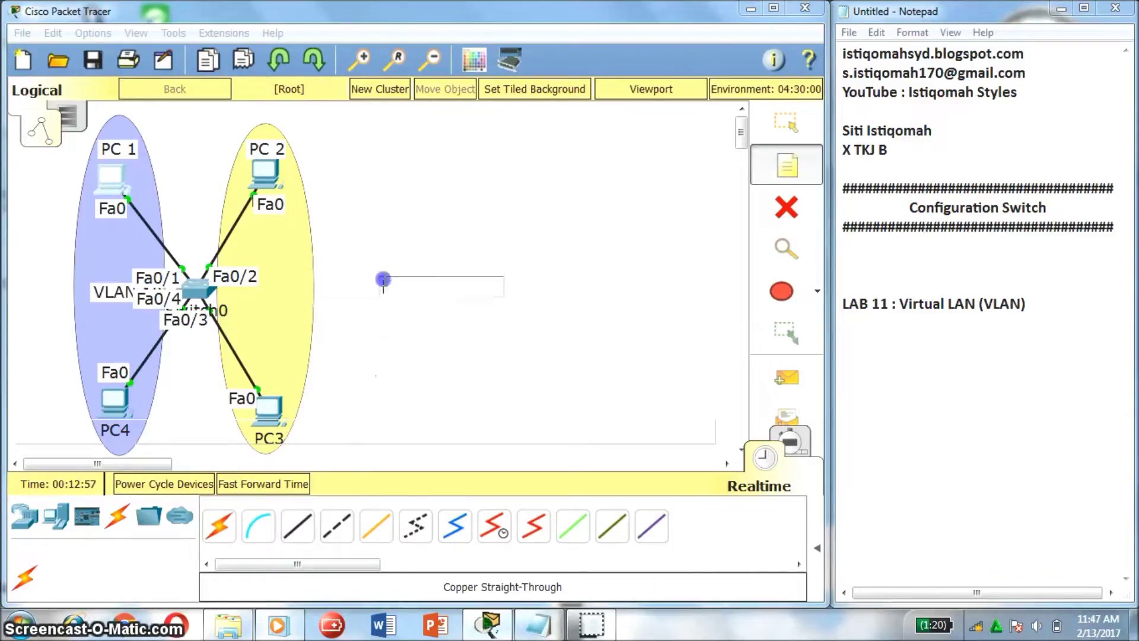
{"action": "left_click", "coordinate": [769, 140]}
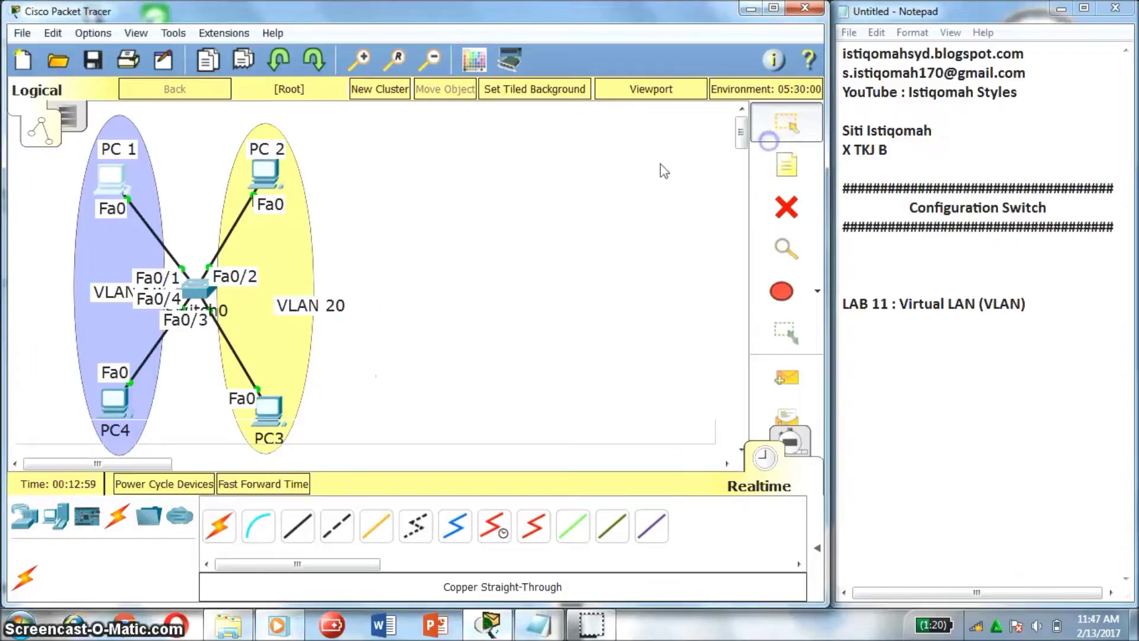
- Move the VLAN 20 and VLAN 10 labels clear of the switch within their ellipses, and nudge the yellow ellipse outward
{"action": "left_click_drag", "start_coordinate": [290, 305], "coordinate": [254, 301]}
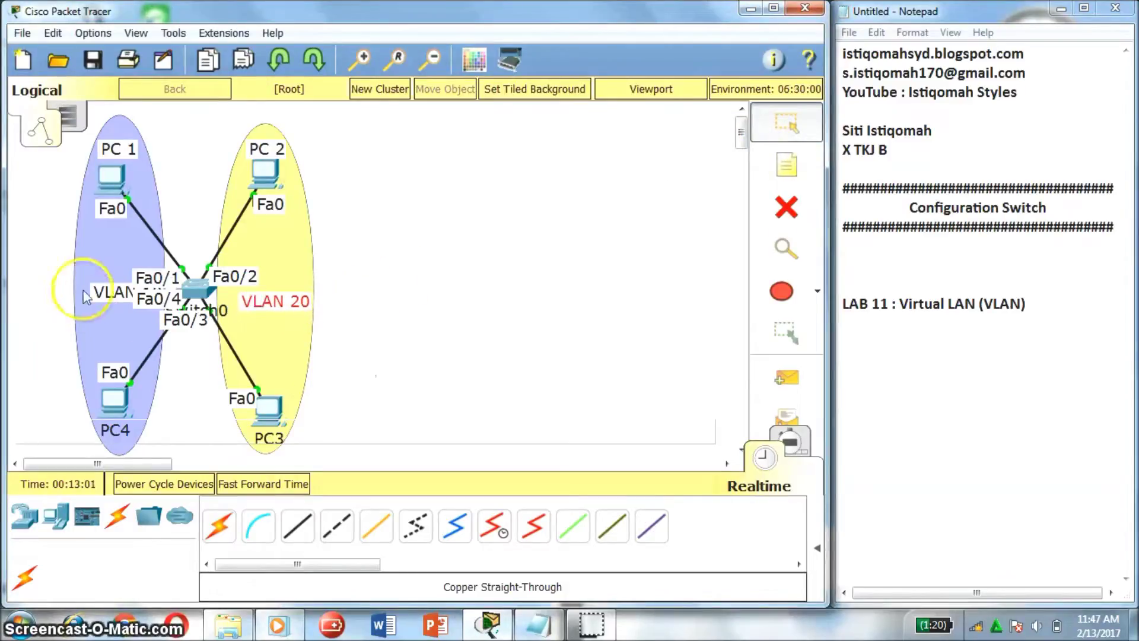
{"action": "left_click_drag", "start_coordinate": [110, 295], "coordinate": [101, 325]}
{"action": "left_click", "coordinate": [508, 248]}
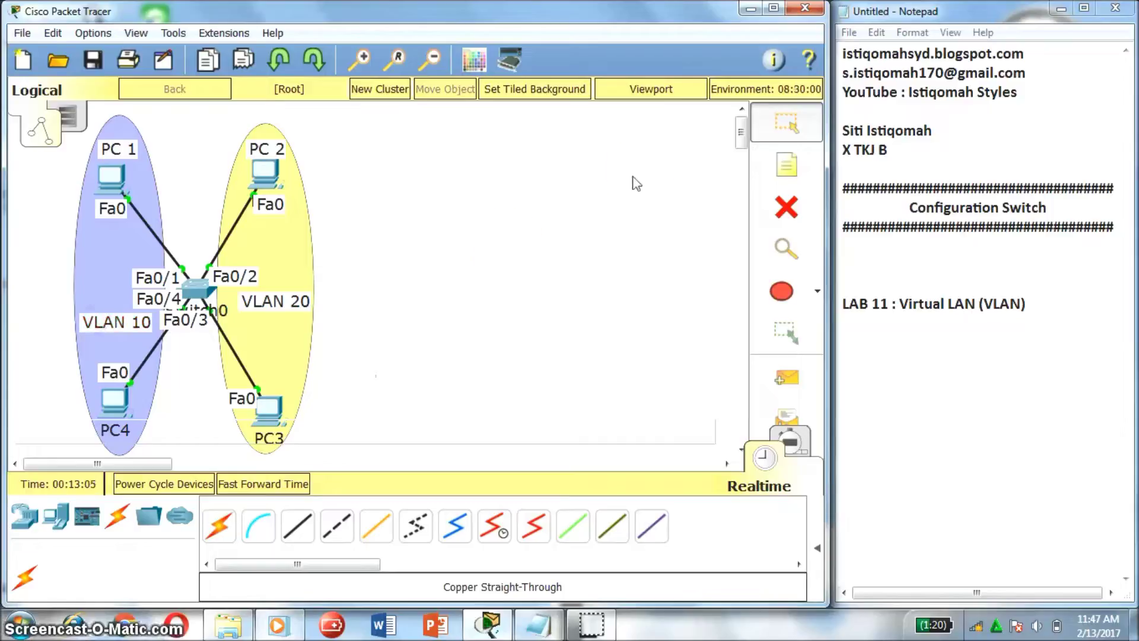
{"action": "left_click", "coordinate": [272, 266]}
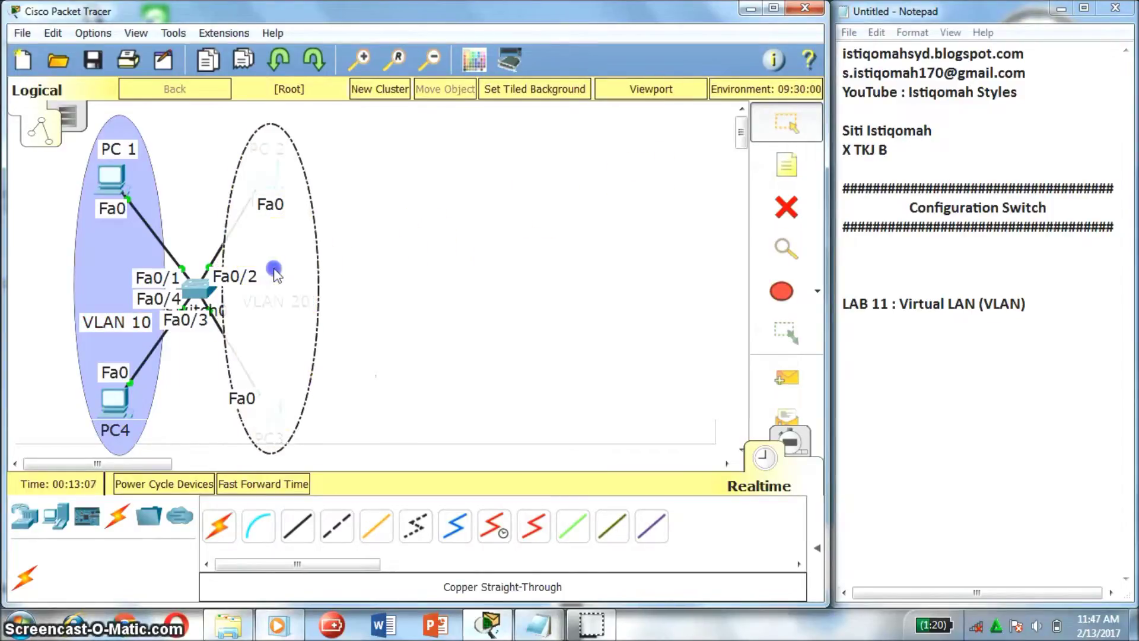
{"action": "left_click", "coordinate": [432, 261]}
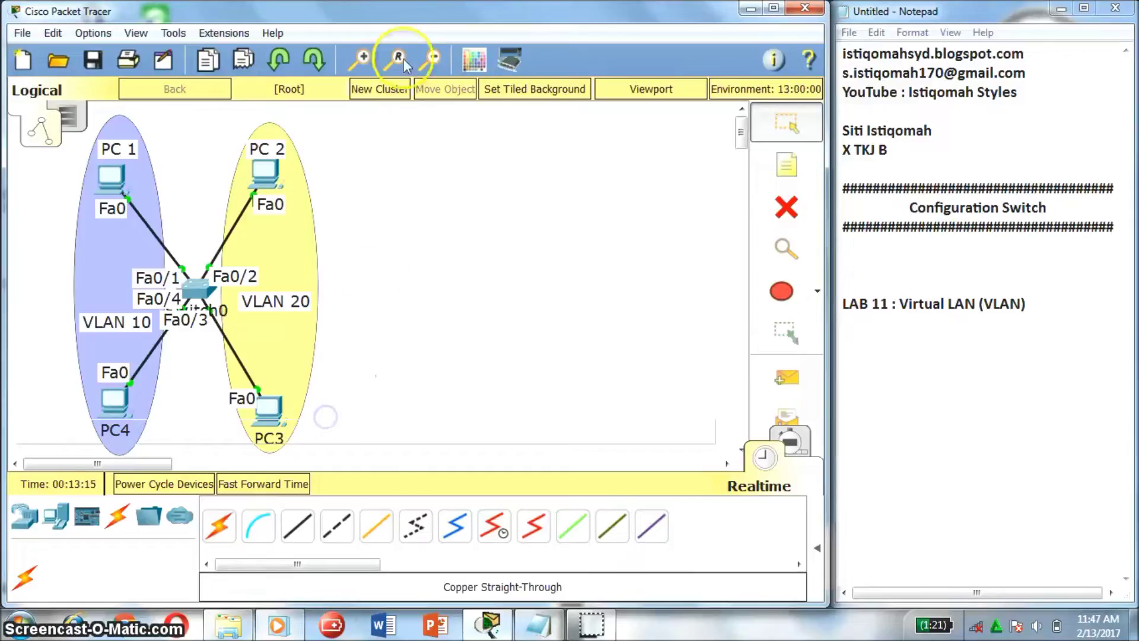
- Open Switch0's command line in an enlarged window and bring up the Switch> prompt
{"action": "left_click", "coordinate": [430, 61]}
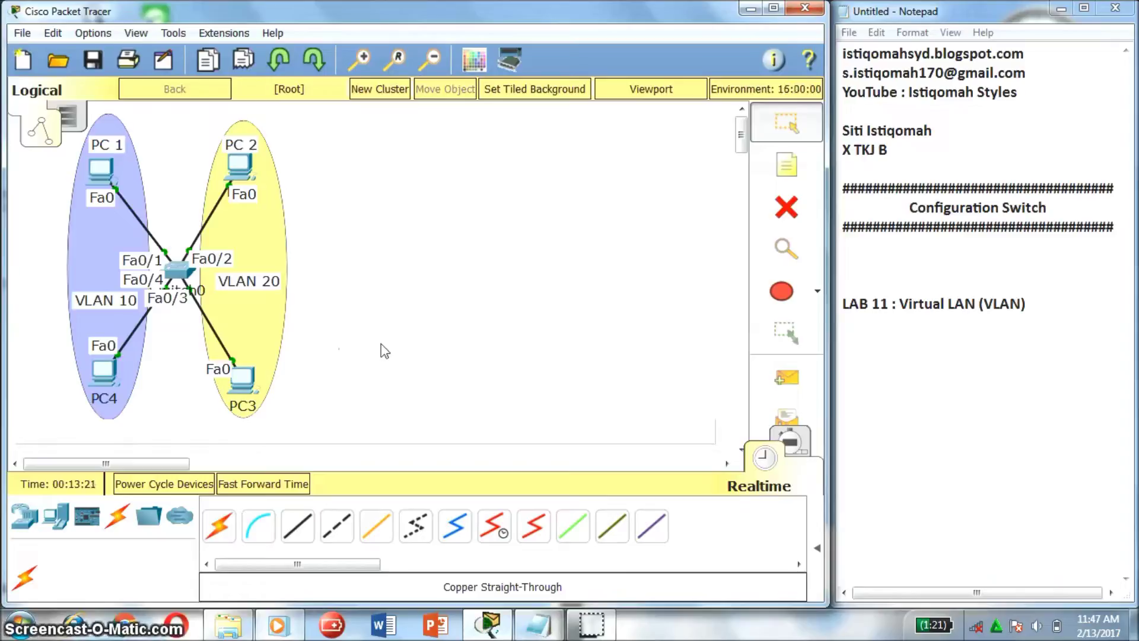
{"action": "left_click", "coordinate": [270, 283]}
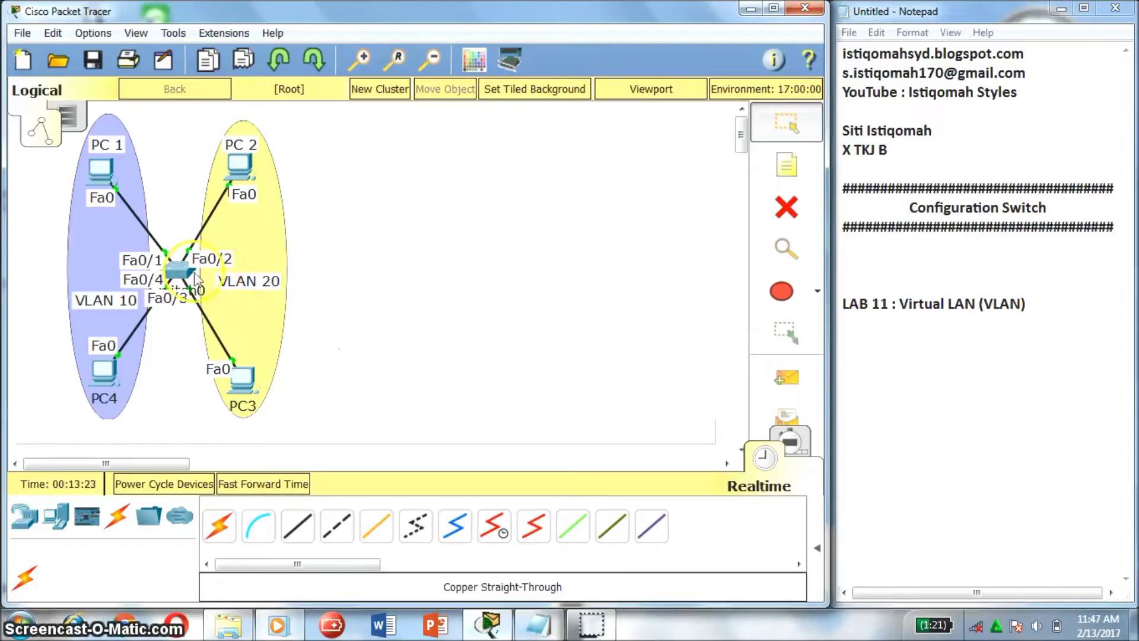
{"action": "left_click", "coordinate": [177, 270]}
{"action": "left_click_drag", "start_coordinate": [547, 115], "coordinate": [487, 70]}
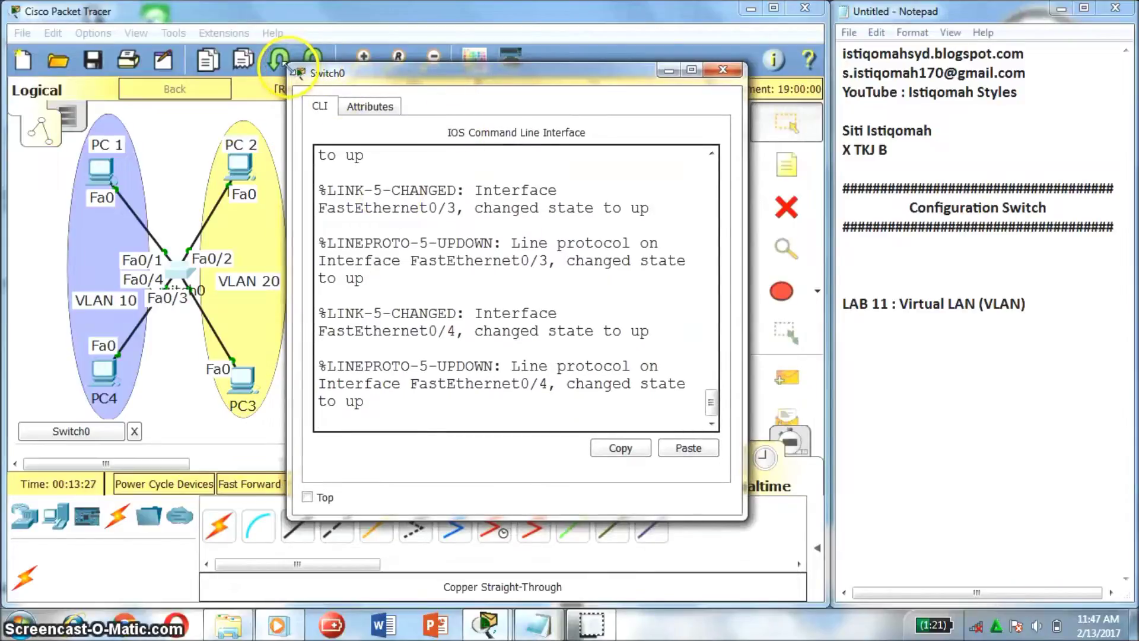
{"action": "double_click", "coordinate": [313, 70]}
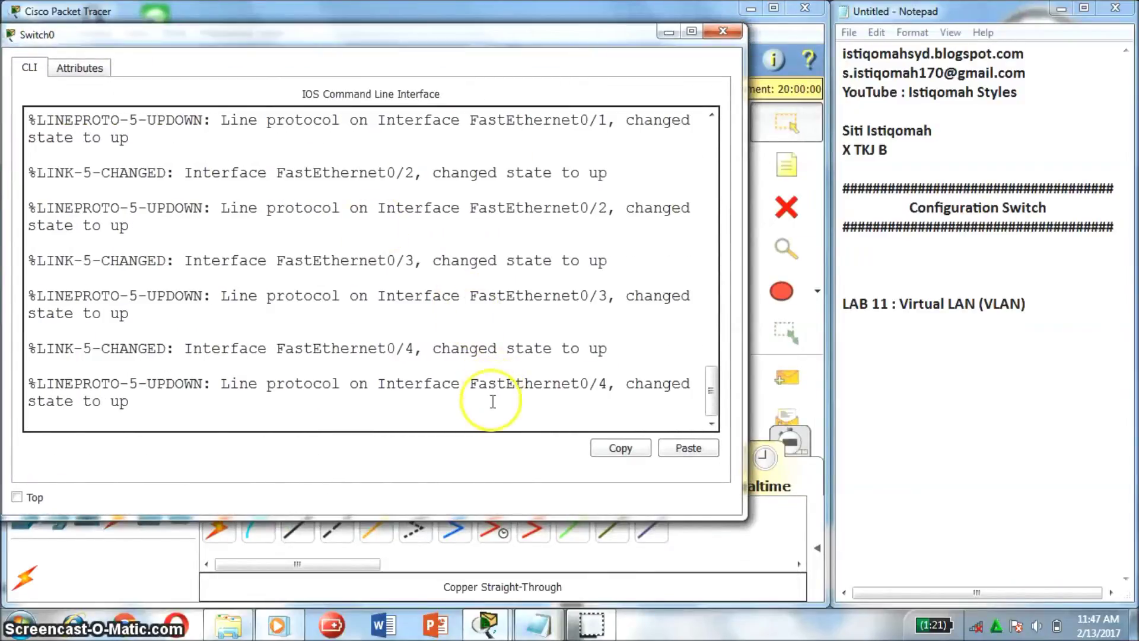
{"action": "key", "text": "Return"}
{"action": "key", "text": "Return"}
{"action": "key", "text": "Return"}
{"action": "key", "text": "Return"}
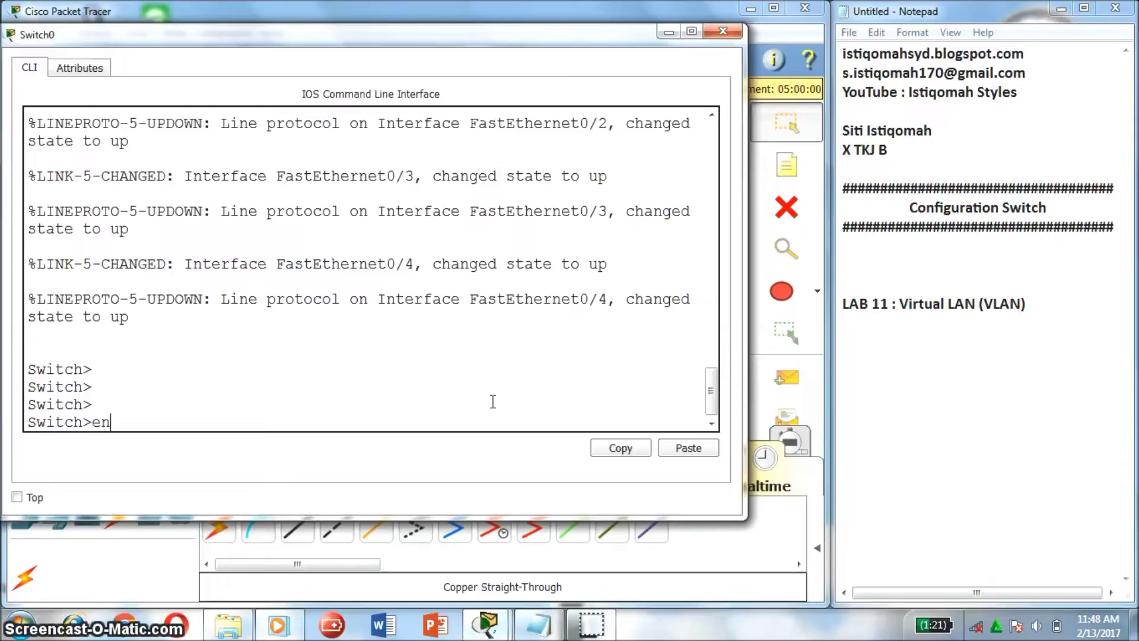
- Enter privileged mode on Switch0 with "en" and open the VLAN configuration mode with "vlan database"
{"action": "key", "text": "Return"}
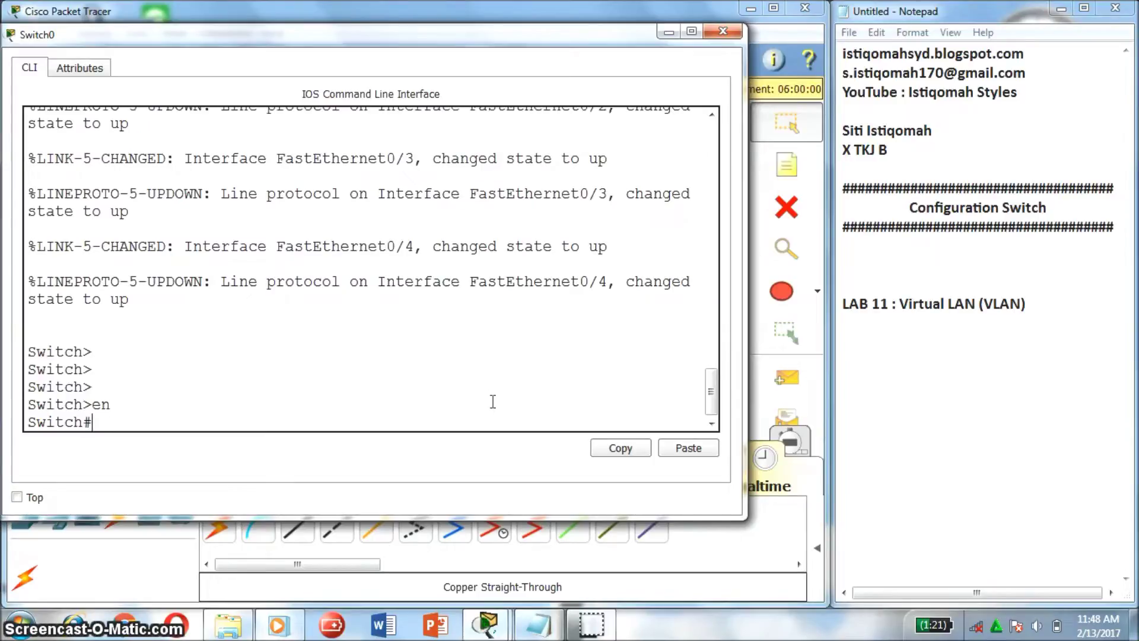
{"action": "key", "text": "Return"}
{"action": "key", "text": "Return"}
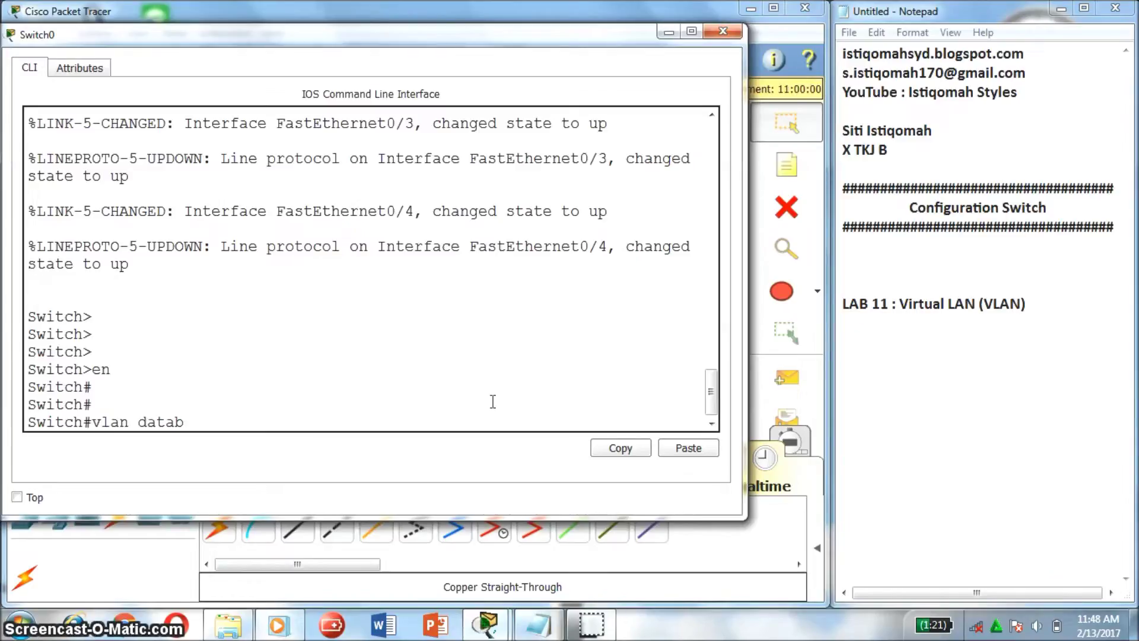
{"action": "key", "text": "Return"}
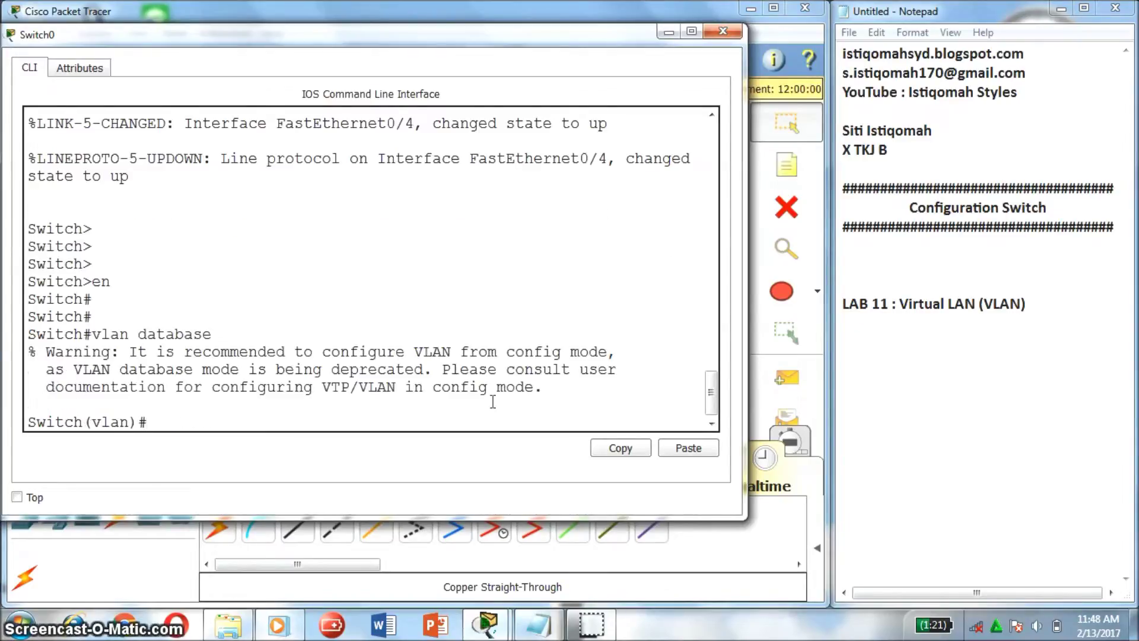
{"action": "key", "text": "Return"}
{"action": "key", "text": "Return"}
{"action": "key", "text": "Return"}
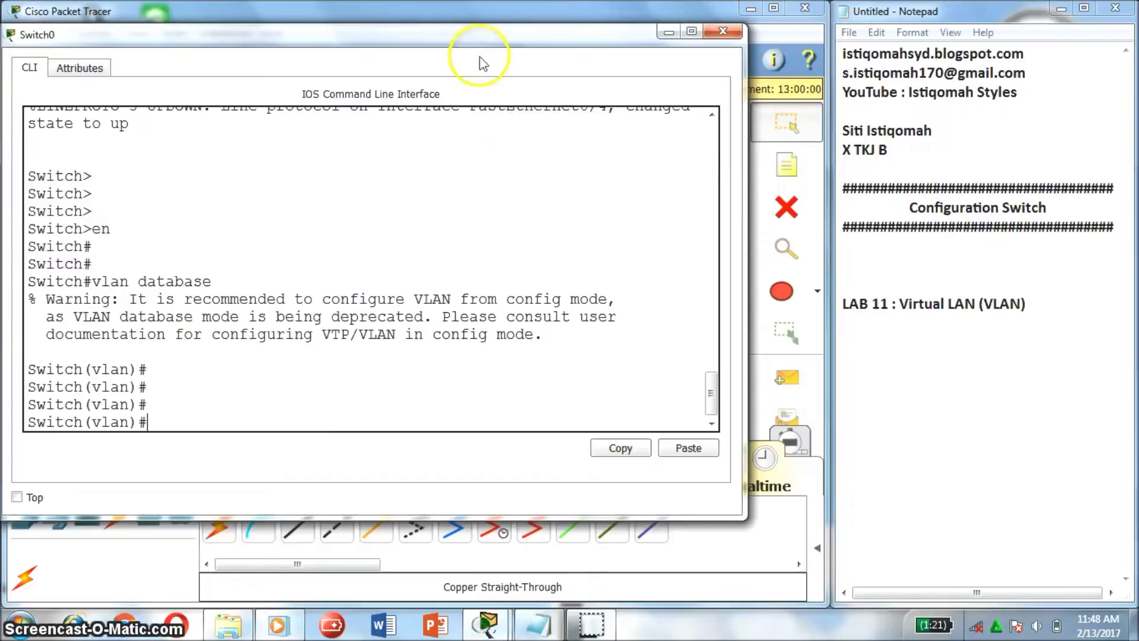
- Check the VLAN groups in the topology and add VLAN 10 to Switch0's VLAN database with "vlan 10"
{"action": "left_click_drag", "start_coordinate": [473, 35], "coordinate": [479, 442]}
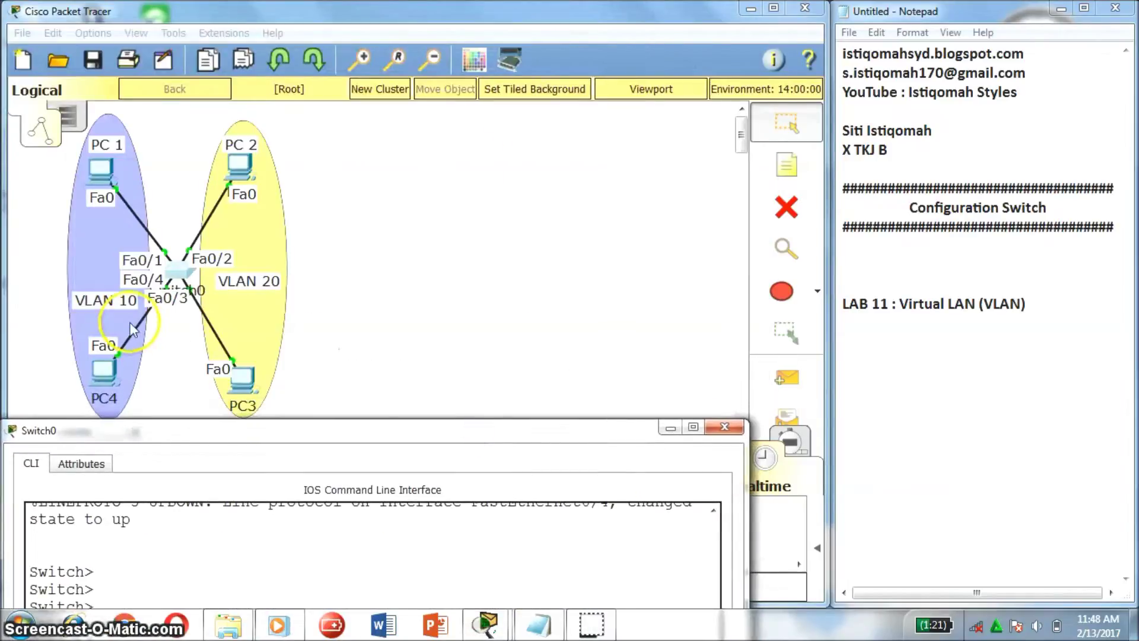
{"action": "left_click_drag", "start_coordinate": [214, 430], "coordinate": [243, 53]}
{"action": "left_click", "coordinate": [197, 429]}
{"action": "type", "text": "vlan"}
{"action": "type", "text": "10"}
{"action": "key", "text": "BackSpace"}
{"action": "key", "text": "BackSpace"}
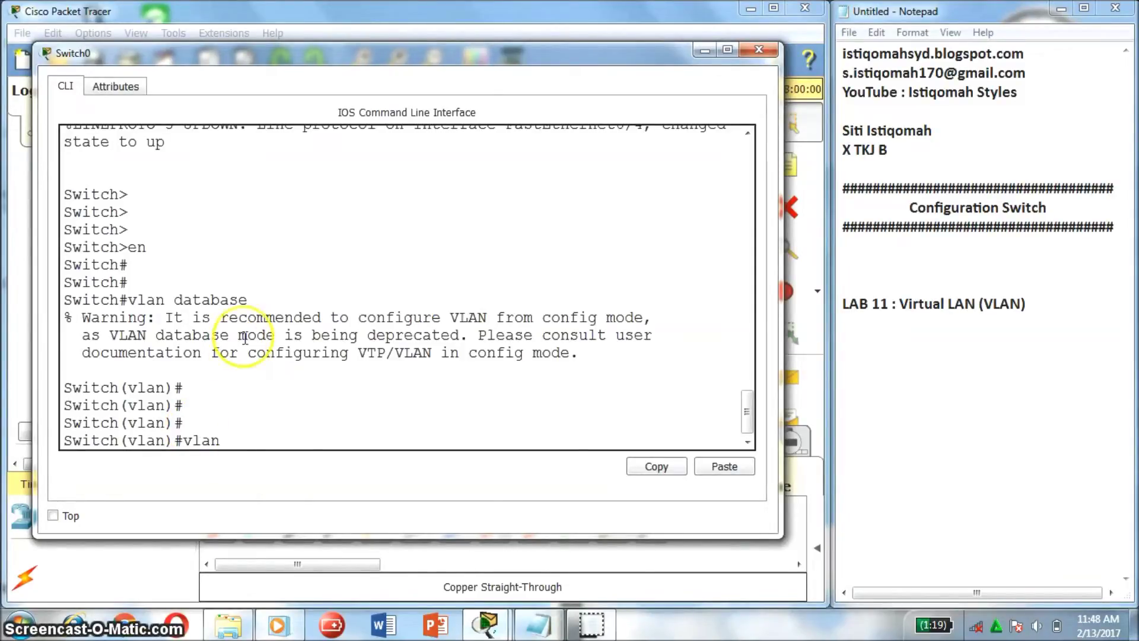
{"action": "key", "text": "Return"}
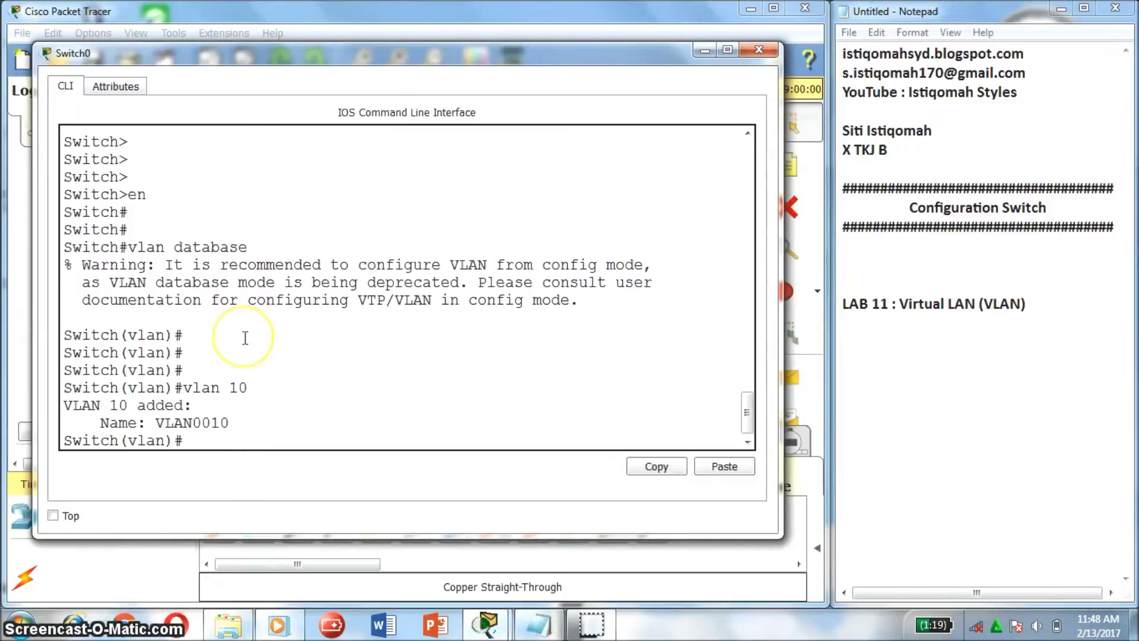
{"action": "left_click_drag", "start_coordinate": [185, 408], "coordinate": [59, 406]}
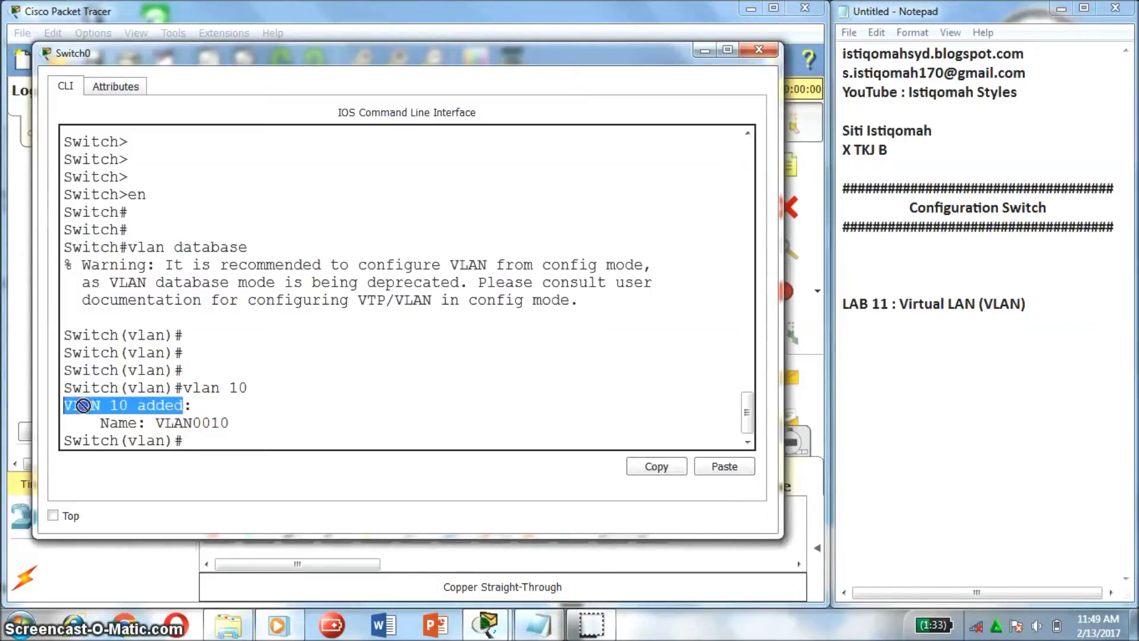
- Try to name VLAN 10 with the command "name Siswa"
{"action": "left_click", "coordinate": [210, 436]}
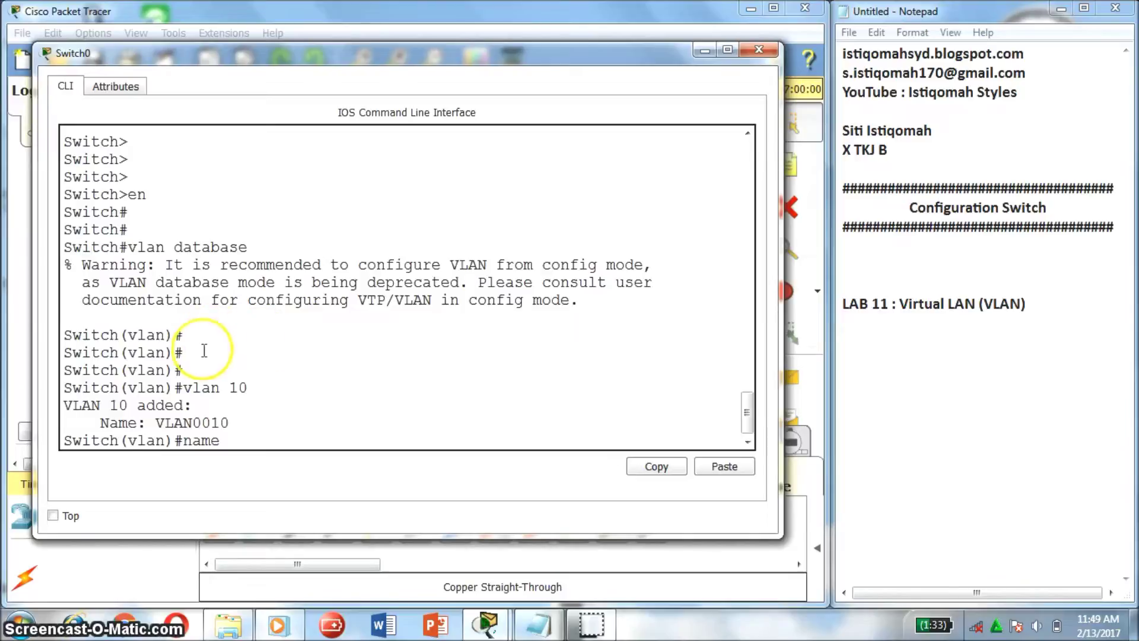
{"action": "type", "text": "Siswa"}
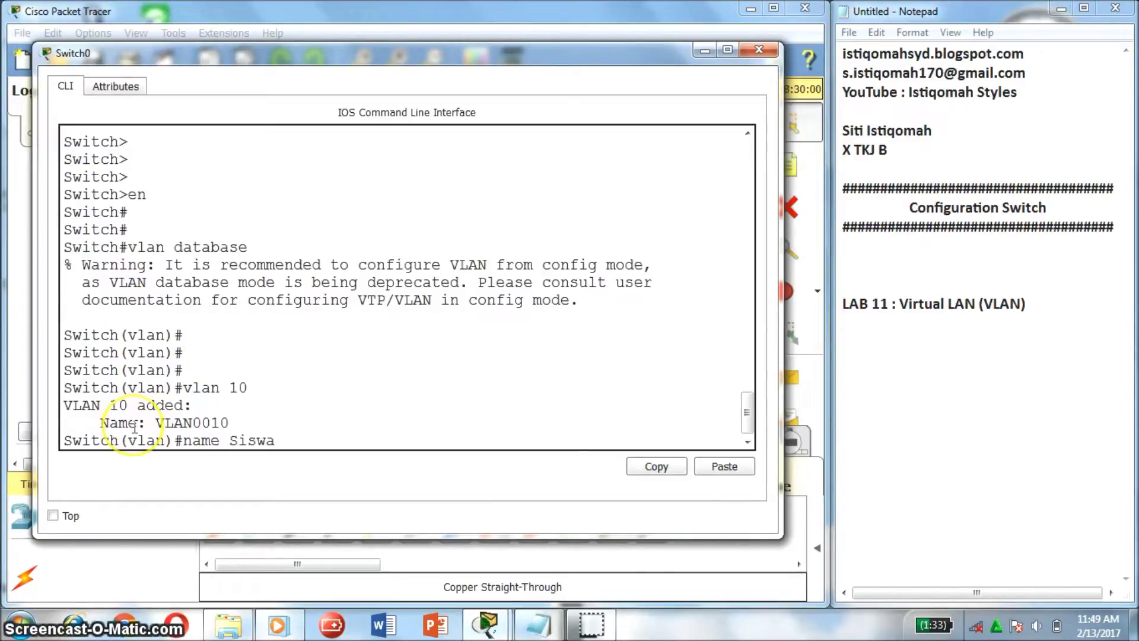
{"action": "left_click_drag", "start_coordinate": [274, 376], "coordinate": [176, 387]}
{"action": "left_click", "coordinate": [279, 387]}
{"action": "left_click", "coordinate": [292, 441]}
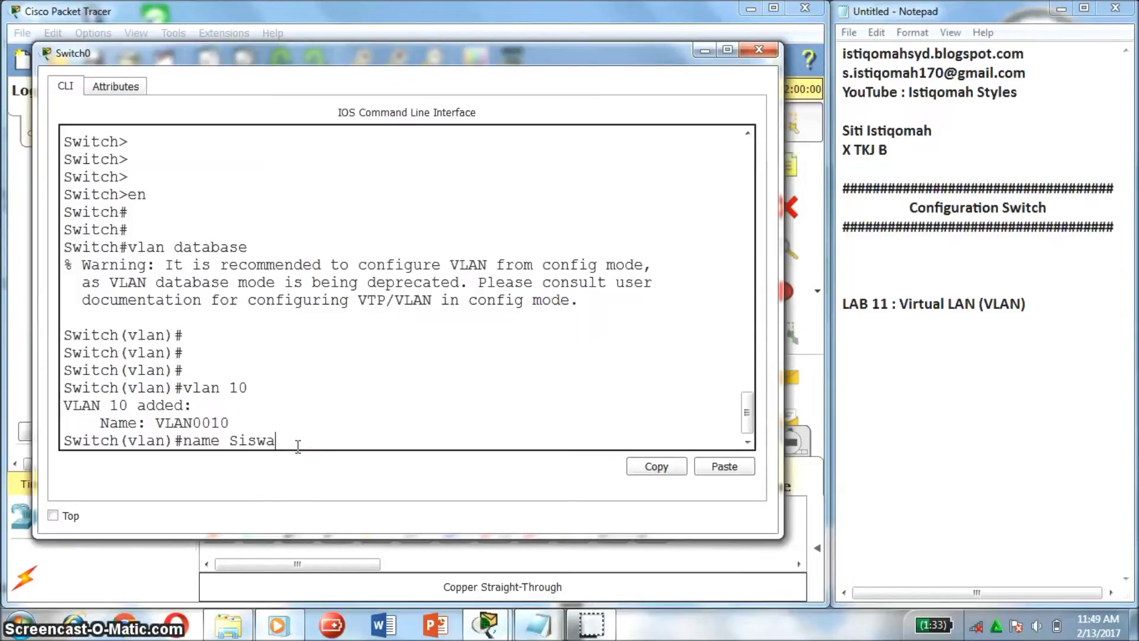
{"action": "key", "text": "Return"}
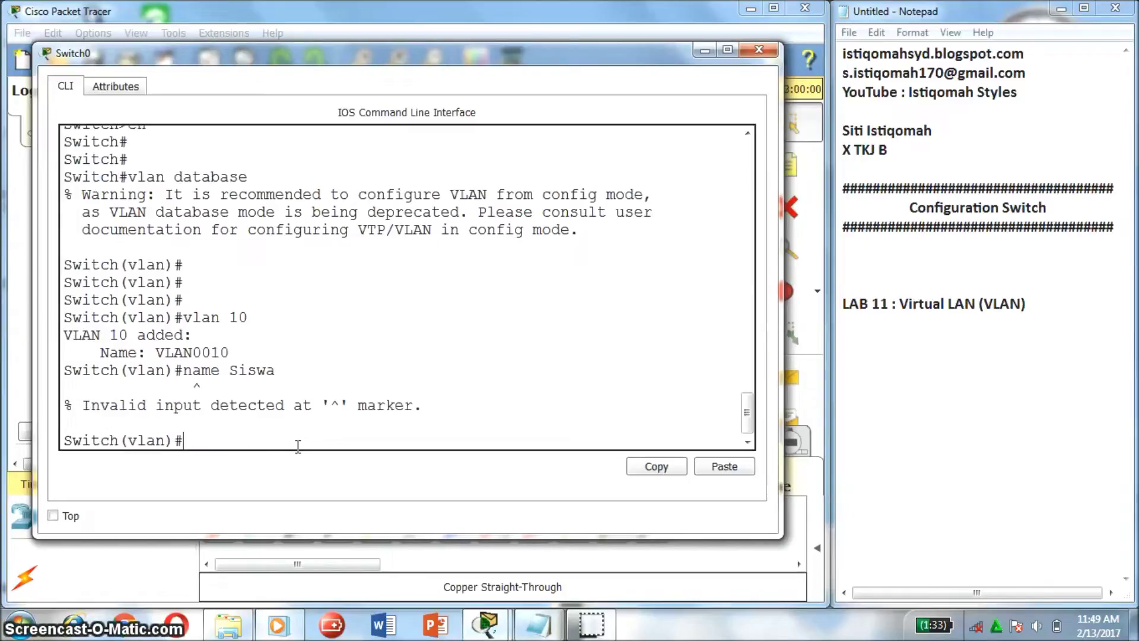
- Name VLAN 10 Siswa with the command "vlan 10 name Siswa"
{"action": "type", "text": "vlan 10 name Siswa"}
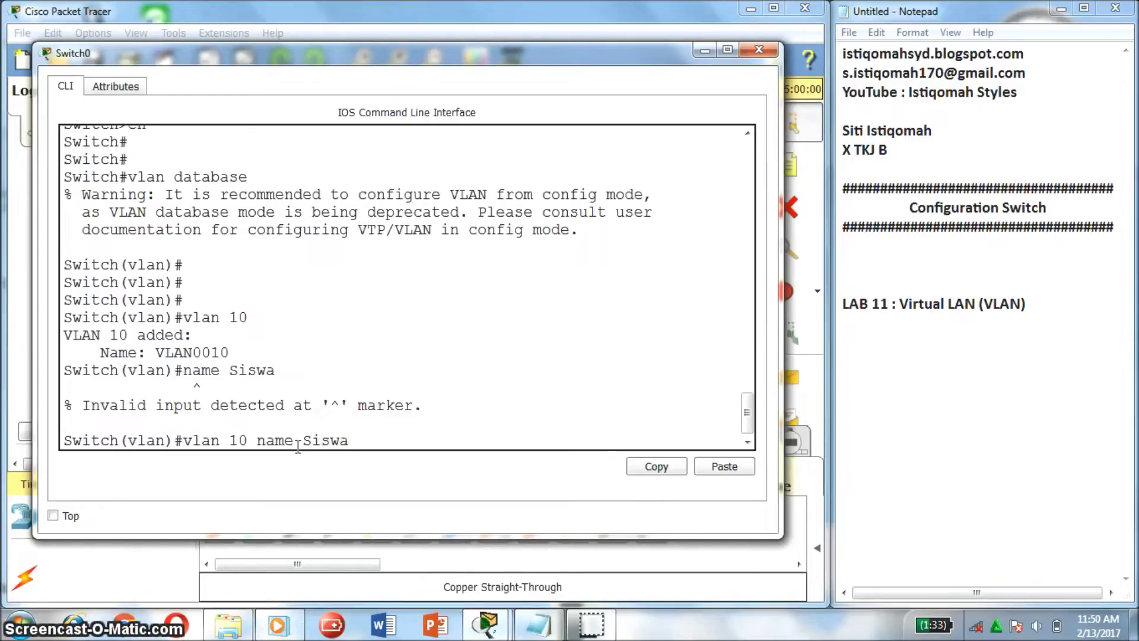
{"action": "key", "text": "Return"}
{"action": "left_click", "coordinate": [283, 429]}
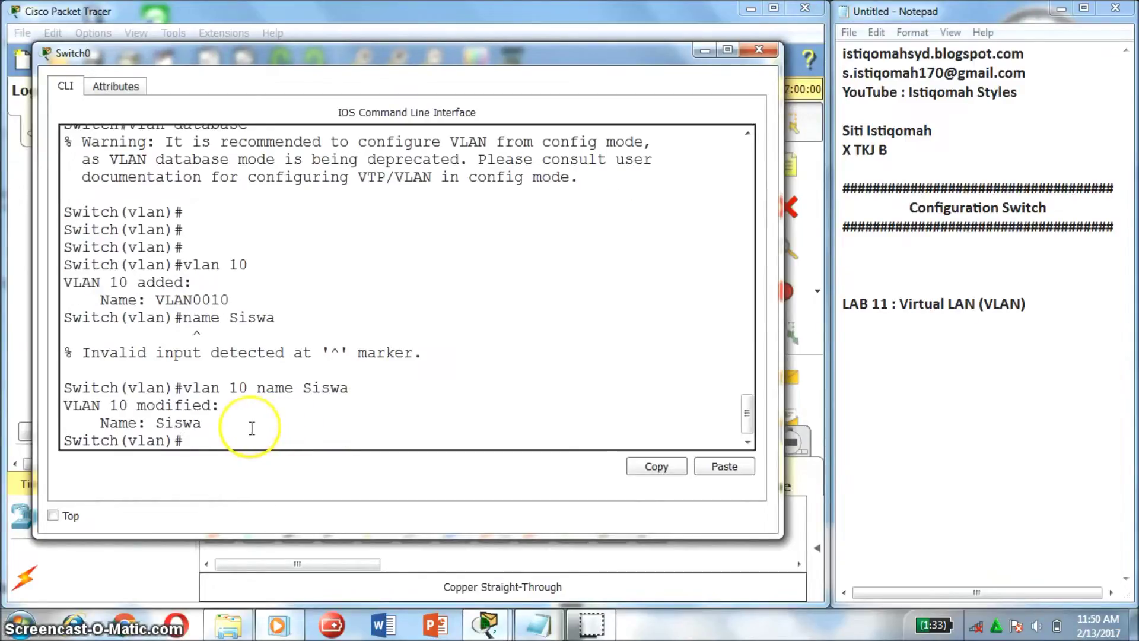
{"action": "key", "text": "Return"}
{"action": "key", "text": "Return"}
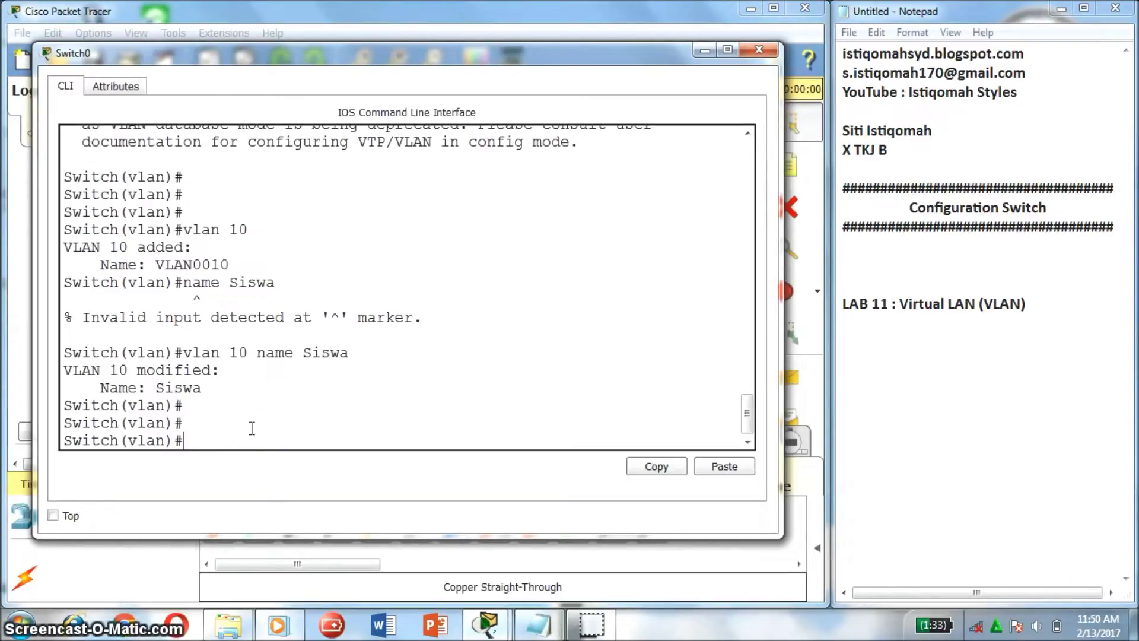
- Add VLAN 20 to Switch0's VLAN database with the command "vlan 20"
{"action": "left_click_drag", "start_coordinate": [379, 60], "coordinate": [308, 98]}
{"action": "left_click", "coordinate": [270, 426]}
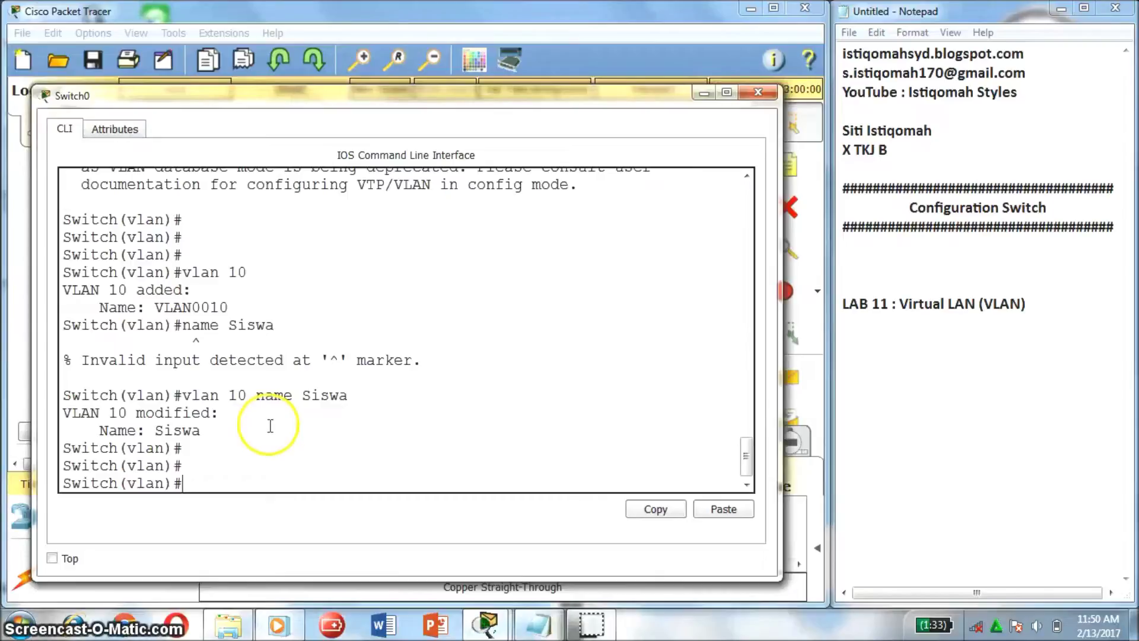
{"action": "type", "text": "vlan 20"}
{"action": "key", "text": "Return"}
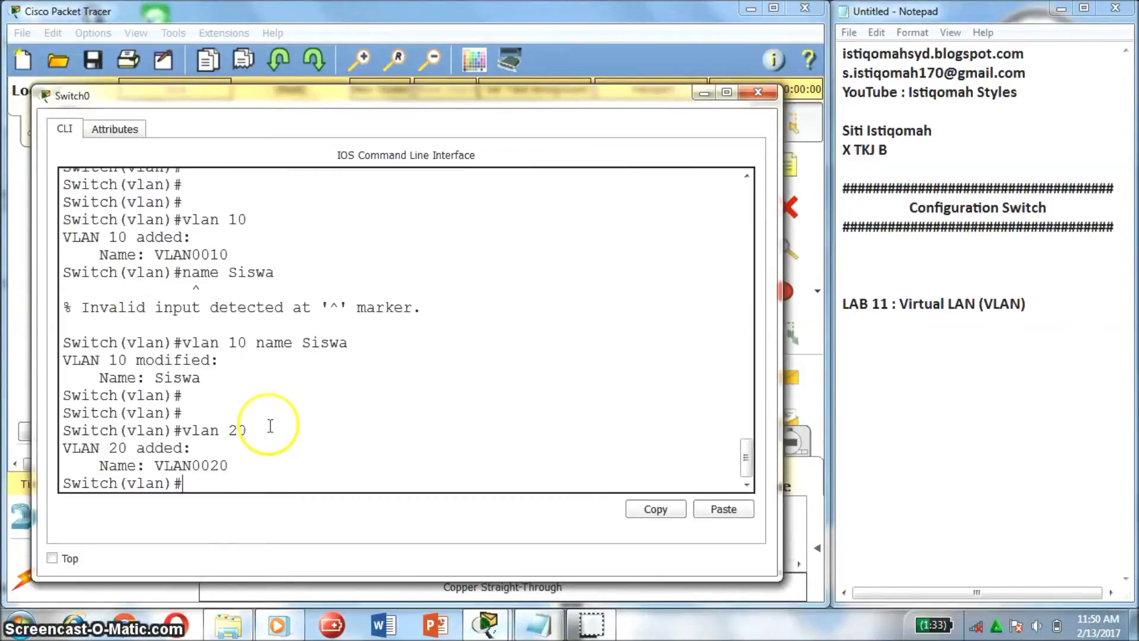
- Name VLAN 20 Guru with the command "vlan 20 name Guru"
{"action": "type", "text": "c"}
{"action": "key", "text": "Up"}
{"action": "type", "text": "name "}
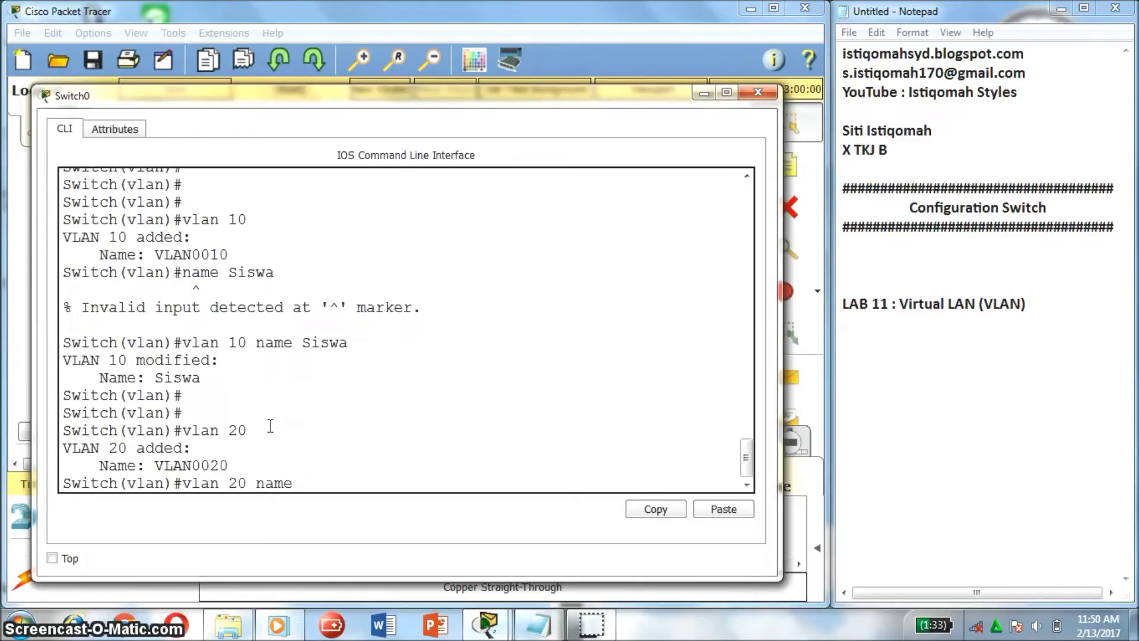
{"action": "type", "text": "Guru"}
{"action": "left_click", "coordinate": [247, 484]}
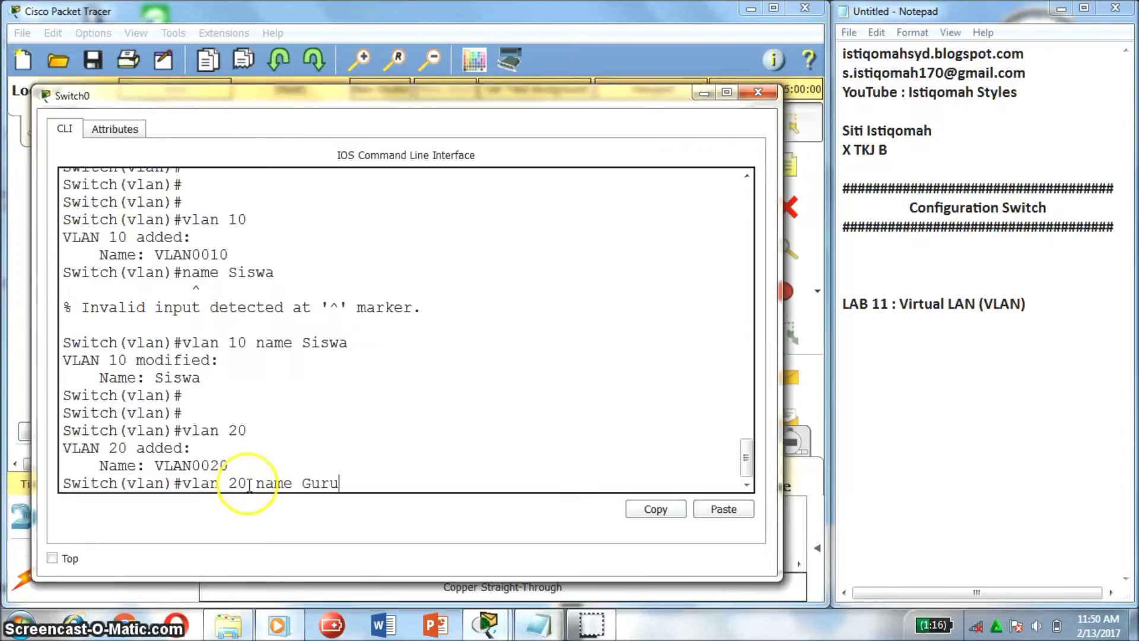
{"action": "left_click", "coordinate": [360, 484]}
{"action": "left_click", "coordinate": [360, 484]}
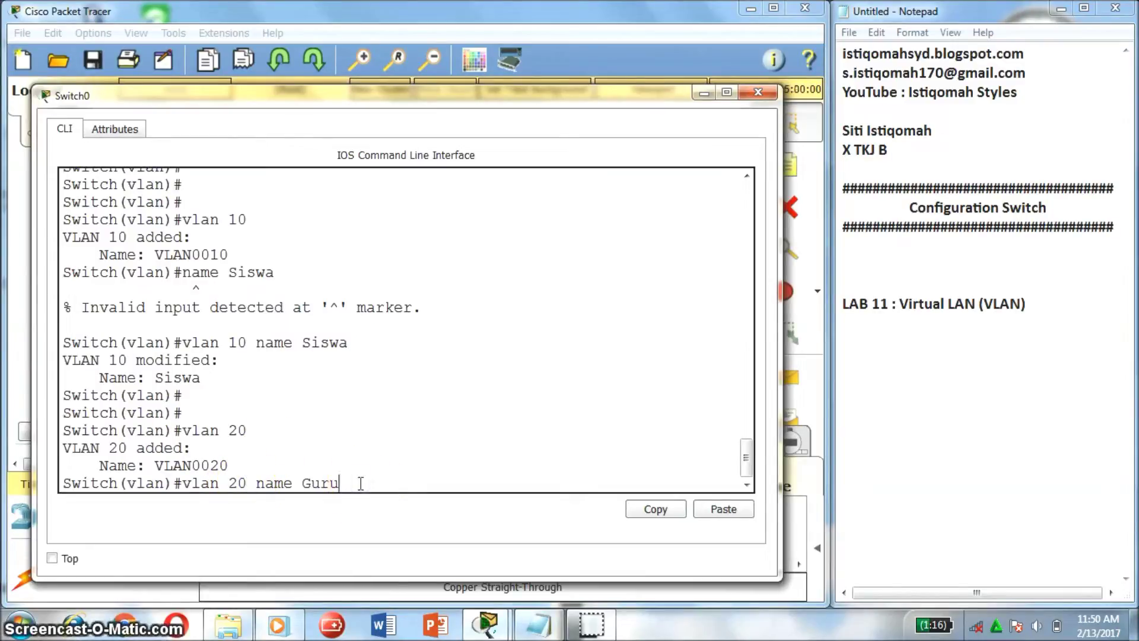
{"action": "key", "text": "Return"}
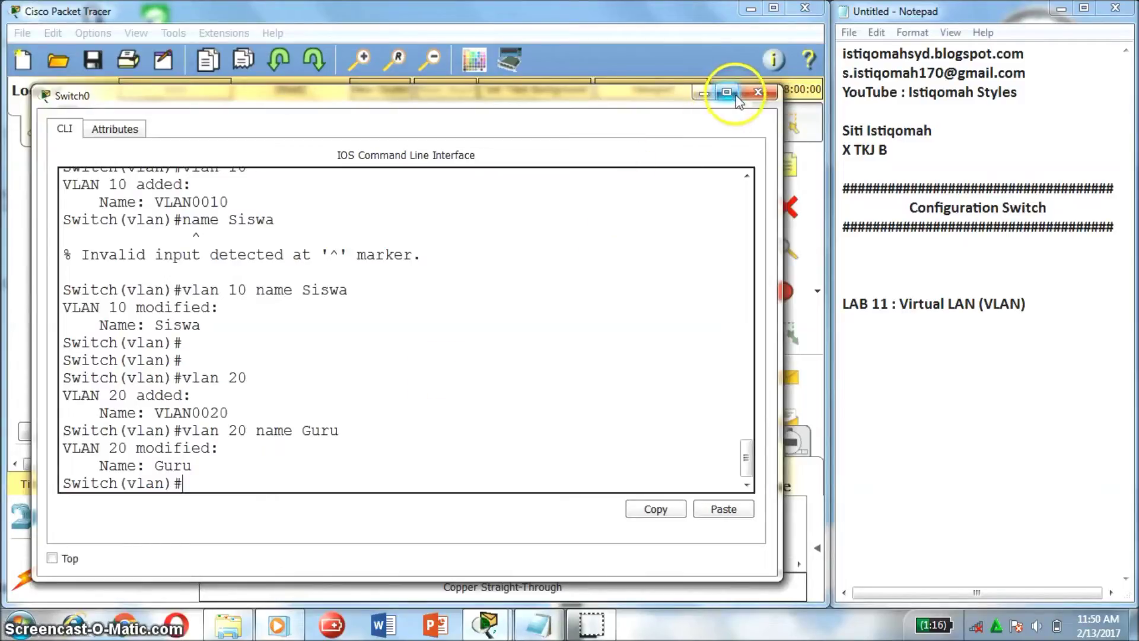
- Apply the VLAN changes and leave VLAN database mode with "ex", returning to the Switch# prompt
{"action": "left_click", "coordinate": [237, 483]}
{"action": "type", "text": "ex"}
{"action": "key", "text": "Return"}
{"action": "key", "text": "Return"}
{"action": "key", "text": "Return"}
{"action": "key", "text": "Return"}
{"action": "key", "text": "Return"}
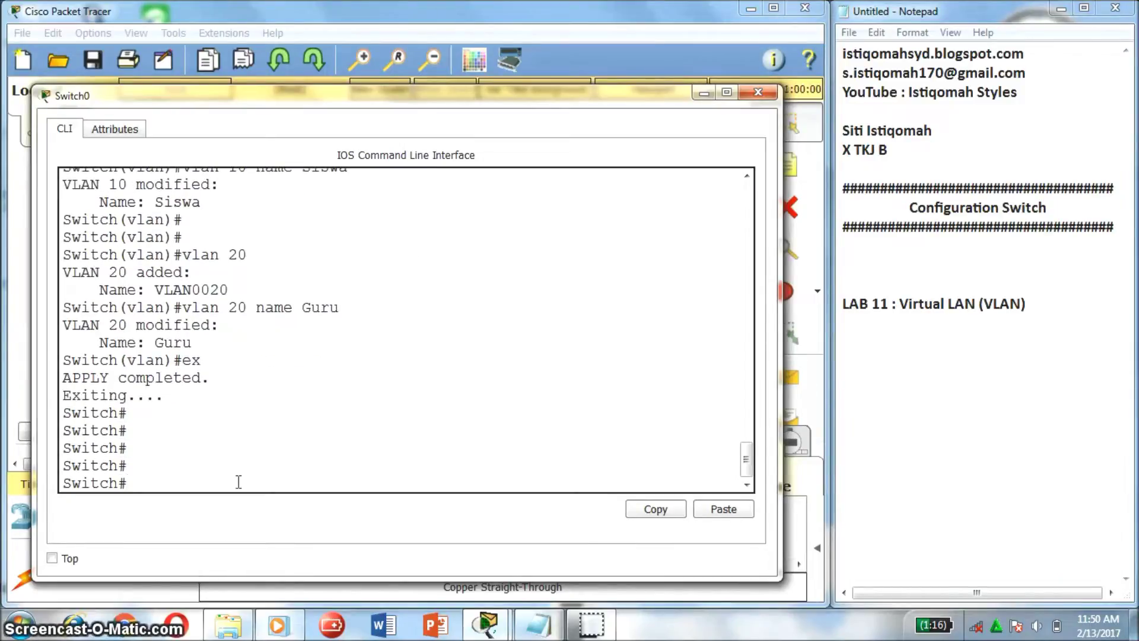
- Display the brief VLAN list with "sh vlan br", check the VLAN 10 and 20 entries, and close Switch0's window
{"action": "type", "text": "sh vlan b"}
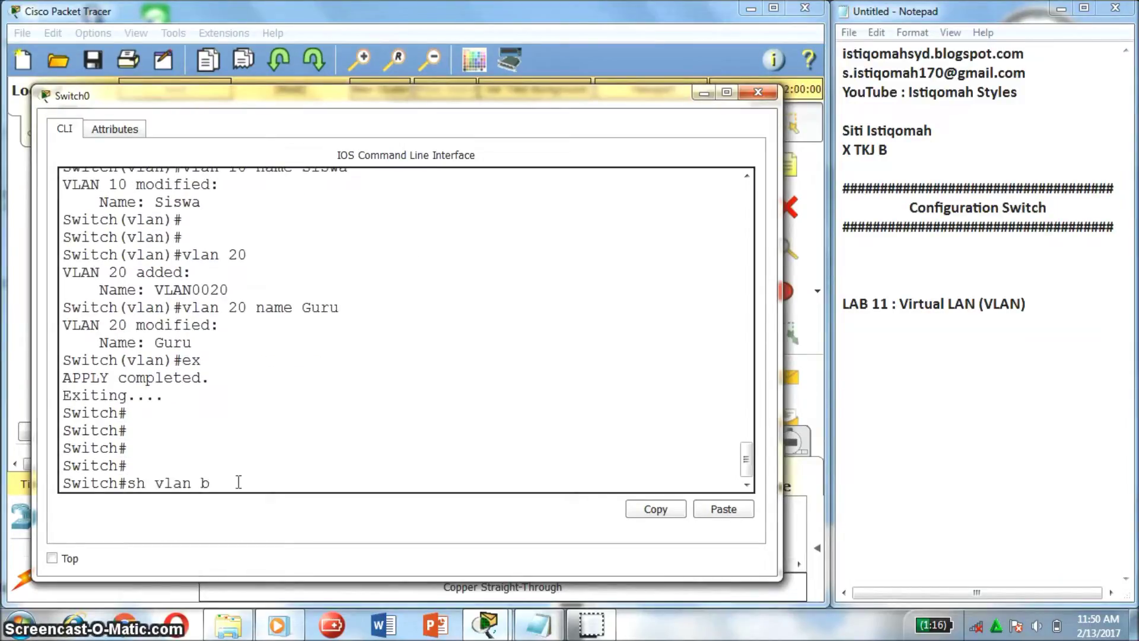
{"action": "type", "text": "r"}
{"action": "key", "text": "Return"}
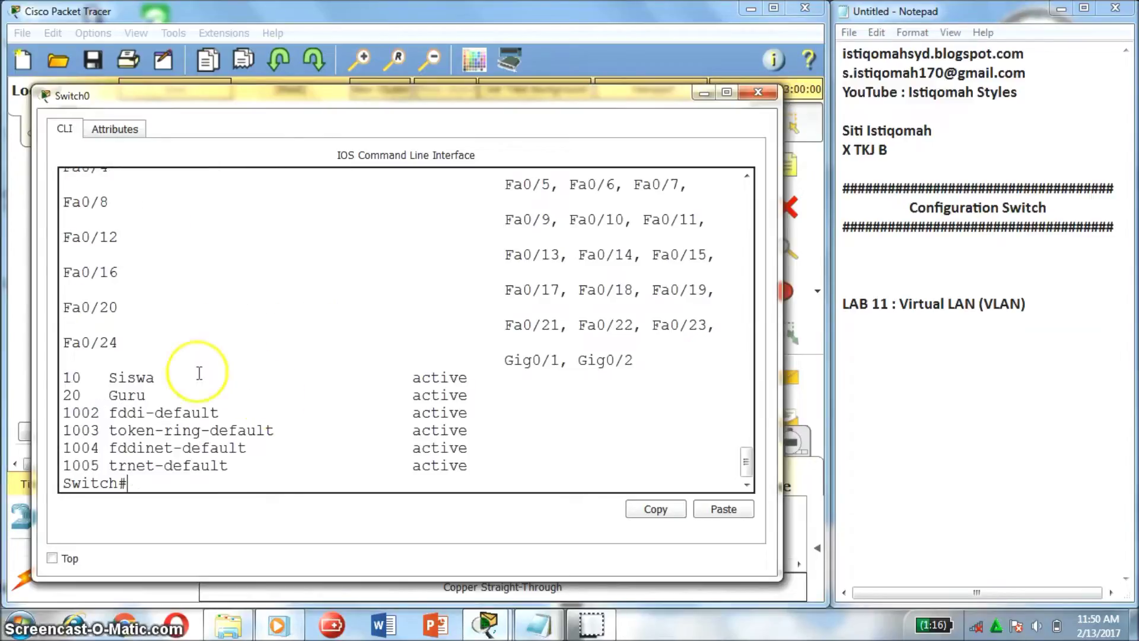
{"action": "left_click_drag", "start_coordinate": [172, 395], "coordinate": [10, 389]}
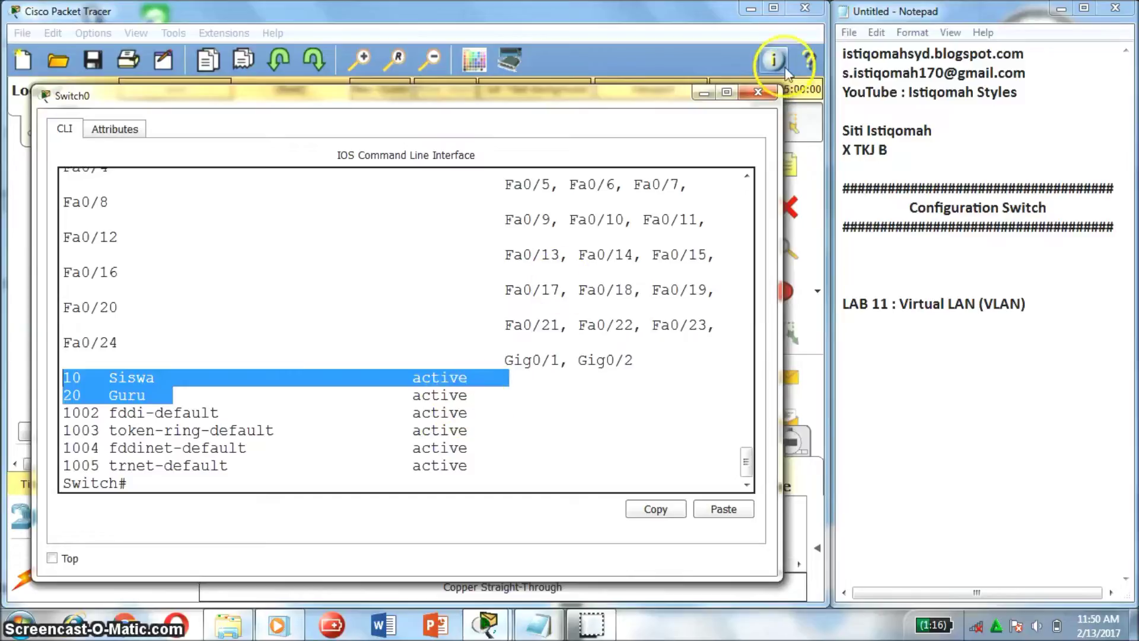
{"action": "left_click", "coordinate": [759, 93]}
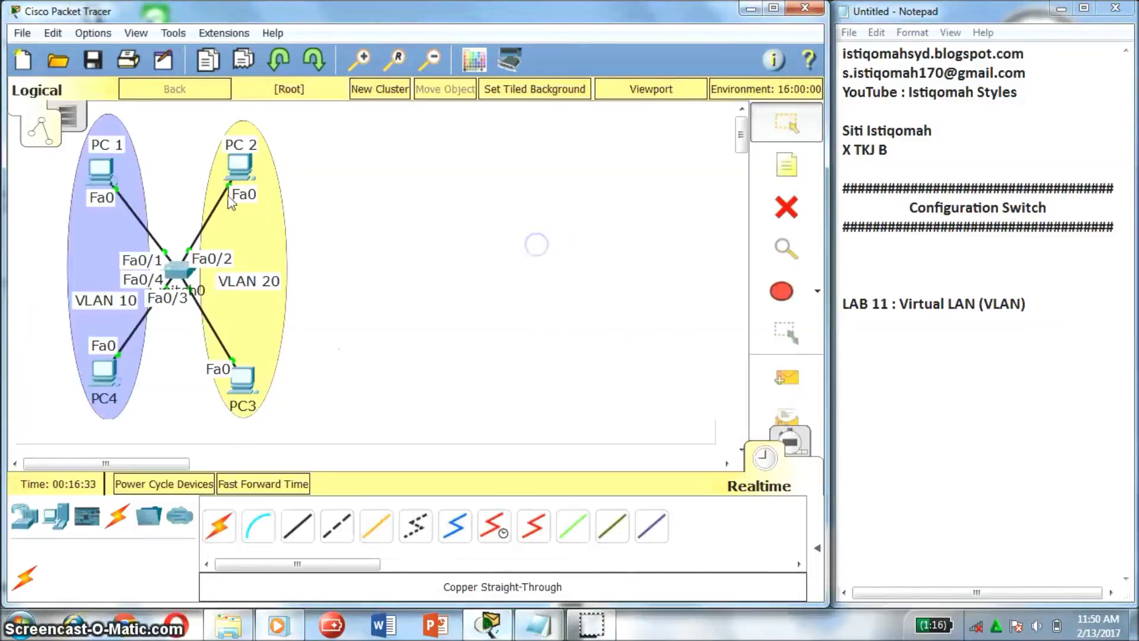
- Give PC1 the static IP address 192.168.1.1 with subnet mask 255.255.255.0 and close its window
{"action": "left_click", "coordinate": [104, 181]}
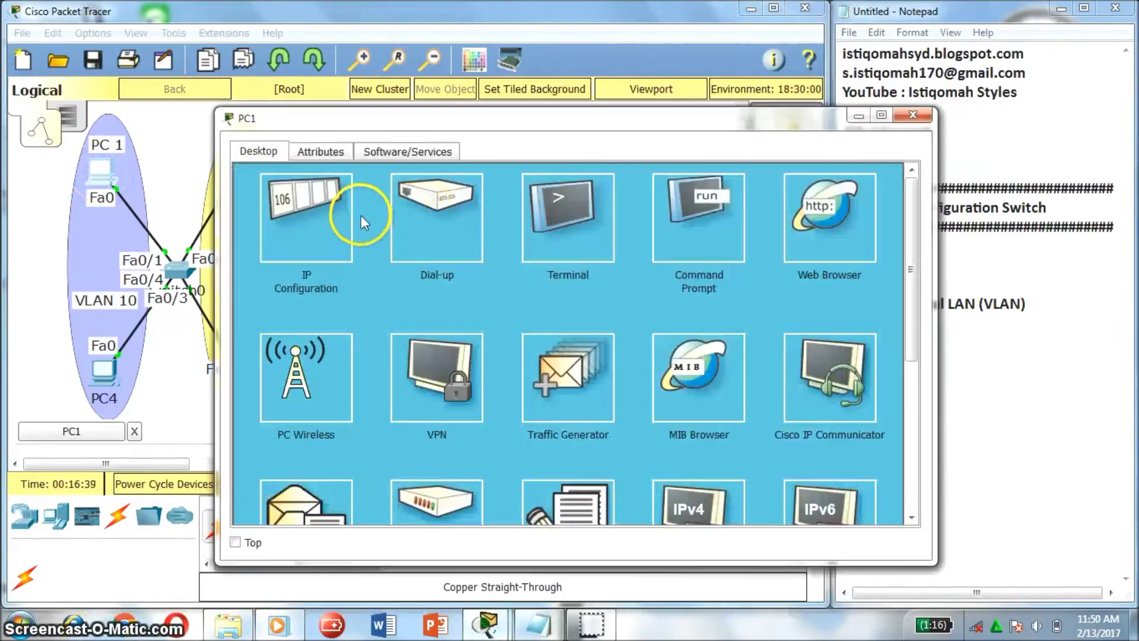
{"action": "left_click", "coordinate": [320, 228]}
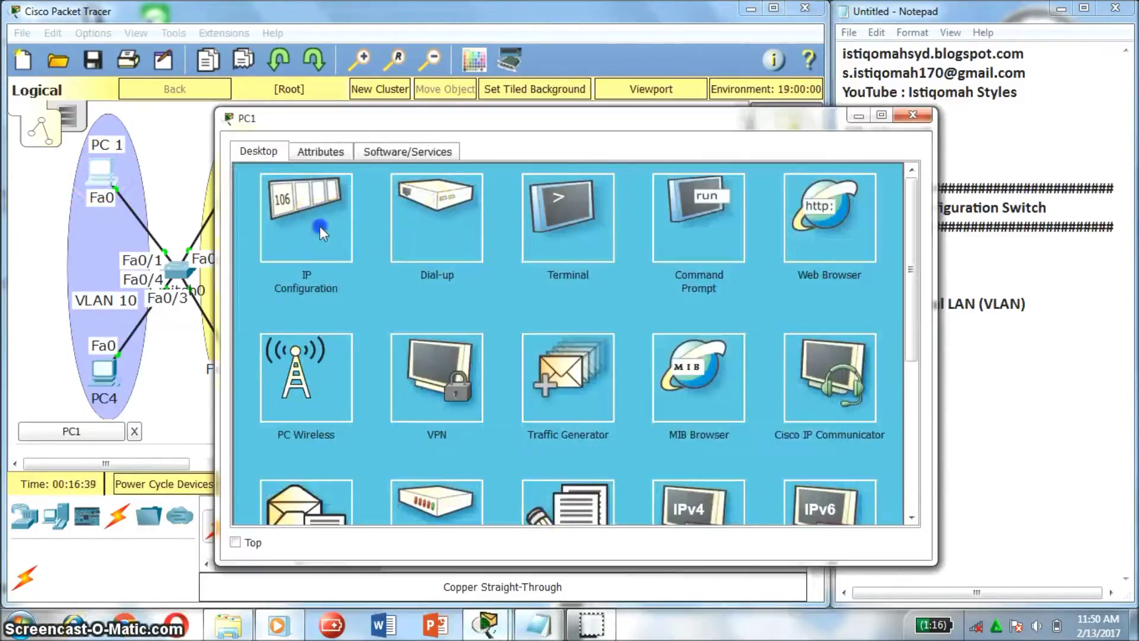
{"action": "left_click_drag", "start_coordinate": [445, 122], "coordinate": [256, 89]}
{"action": "left_click", "coordinate": [305, 224]}
{"action": "type", "text": "192.168.1."}
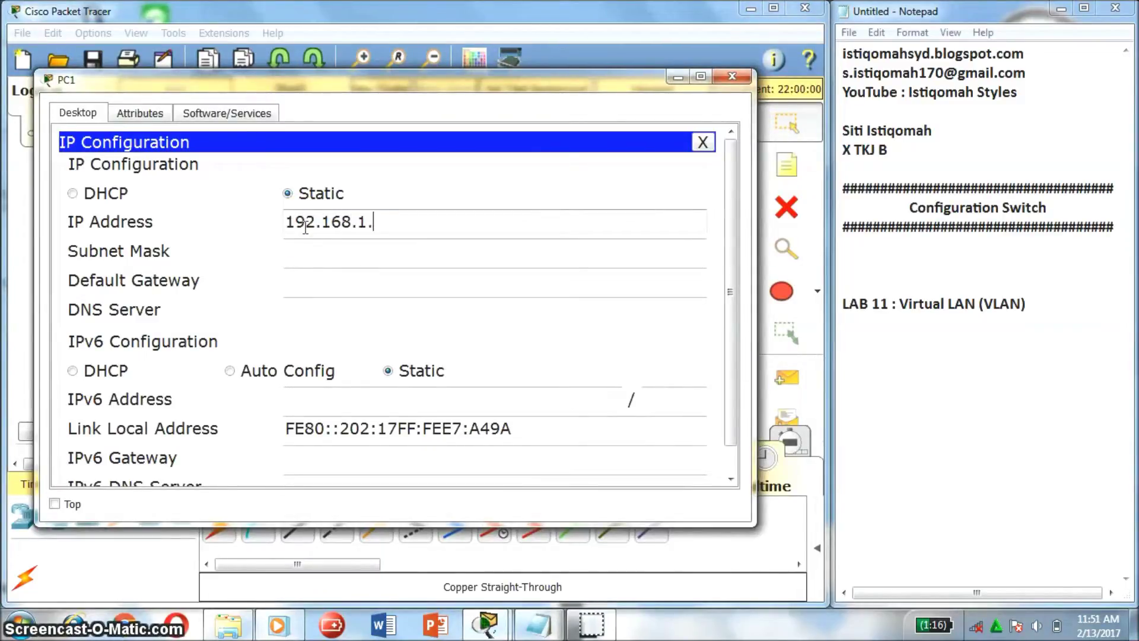
{"action": "key", "text": "Return"}
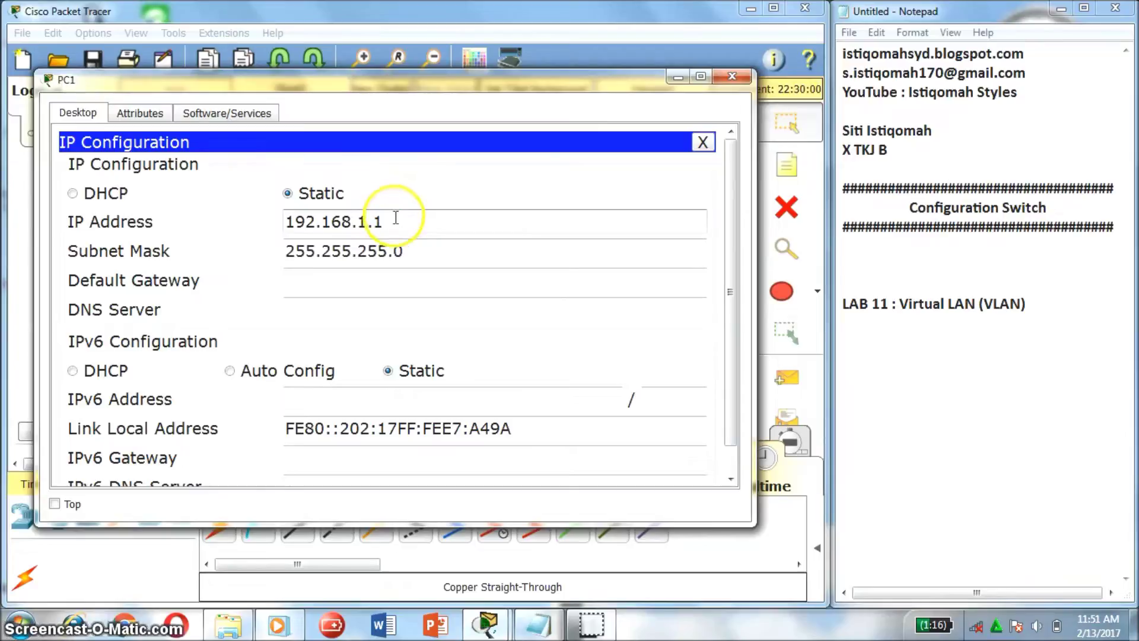
{"action": "left_click_drag", "start_coordinate": [395, 220], "coordinate": [255, 228]}
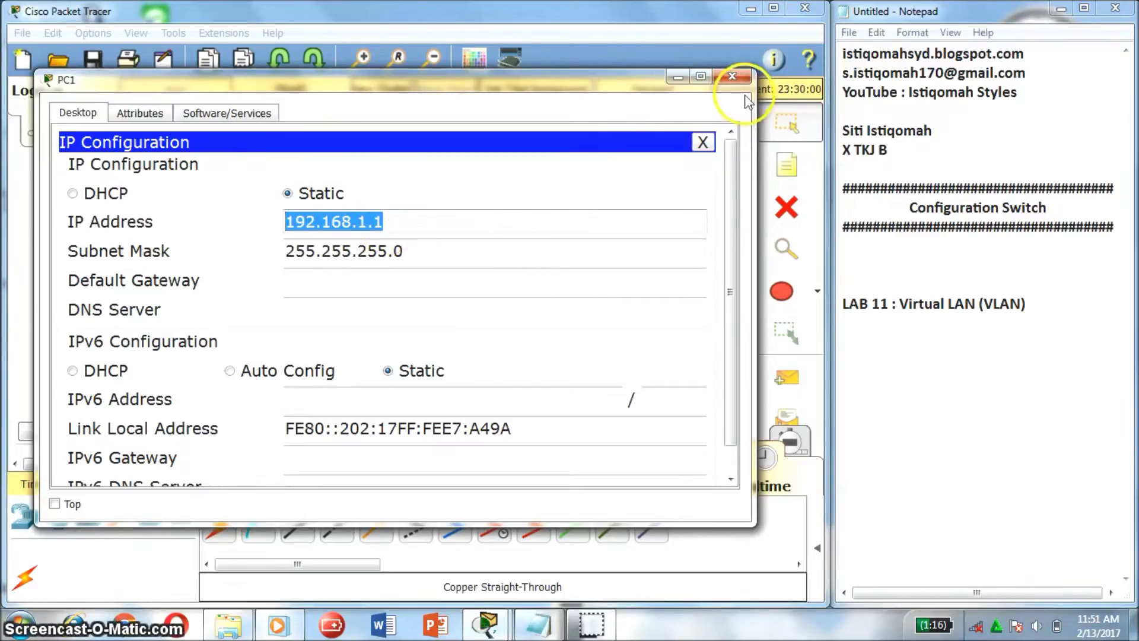
{"action": "left_click", "coordinate": [733, 77]}
- Give PC2 the static IP address 192.168.1.2 with subnet mask 255.255.255.0 and close its window
{"action": "left_click", "coordinate": [237, 172]}
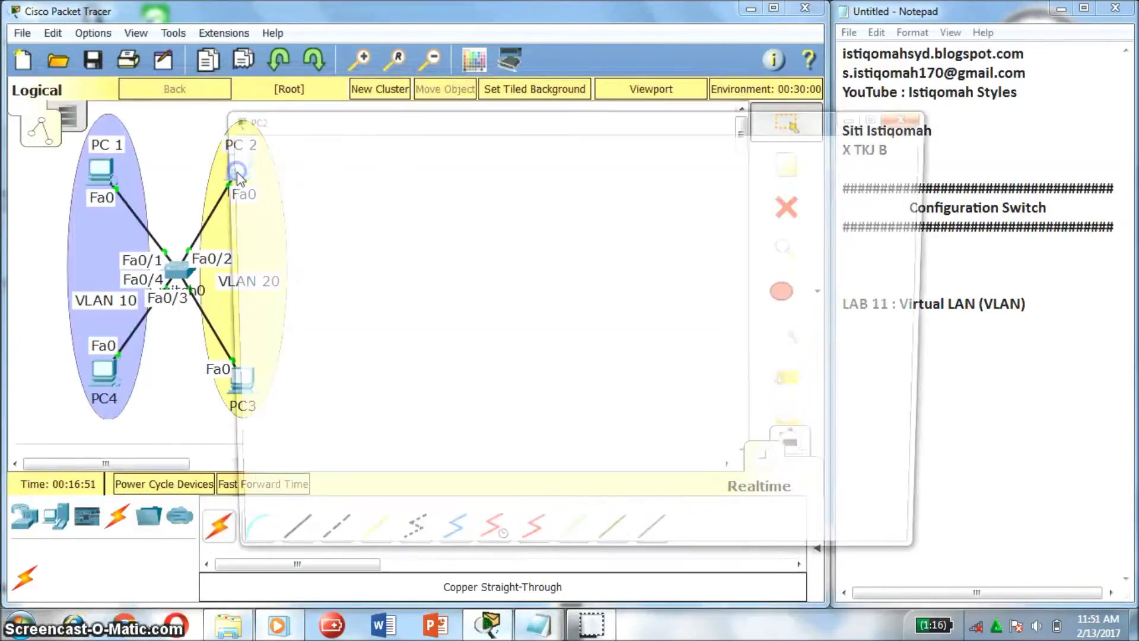
{"action": "left_click", "coordinate": [335, 221]}
{"action": "left_click", "coordinate": [485, 259]}
{"action": "type", "text": "192.168.1.1"}
{"action": "key", "text": "BackSpace"}
{"action": "type", "text": "2"}
{"action": "key", "text": "Tab"}
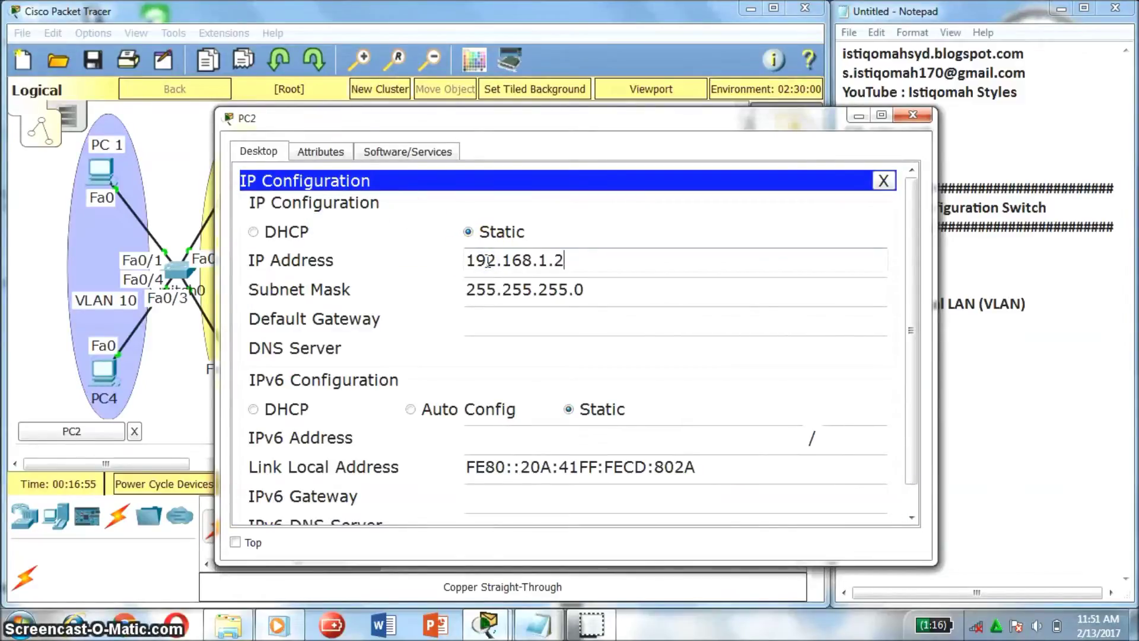
{"action": "left_click", "coordinate": [913, 115]}
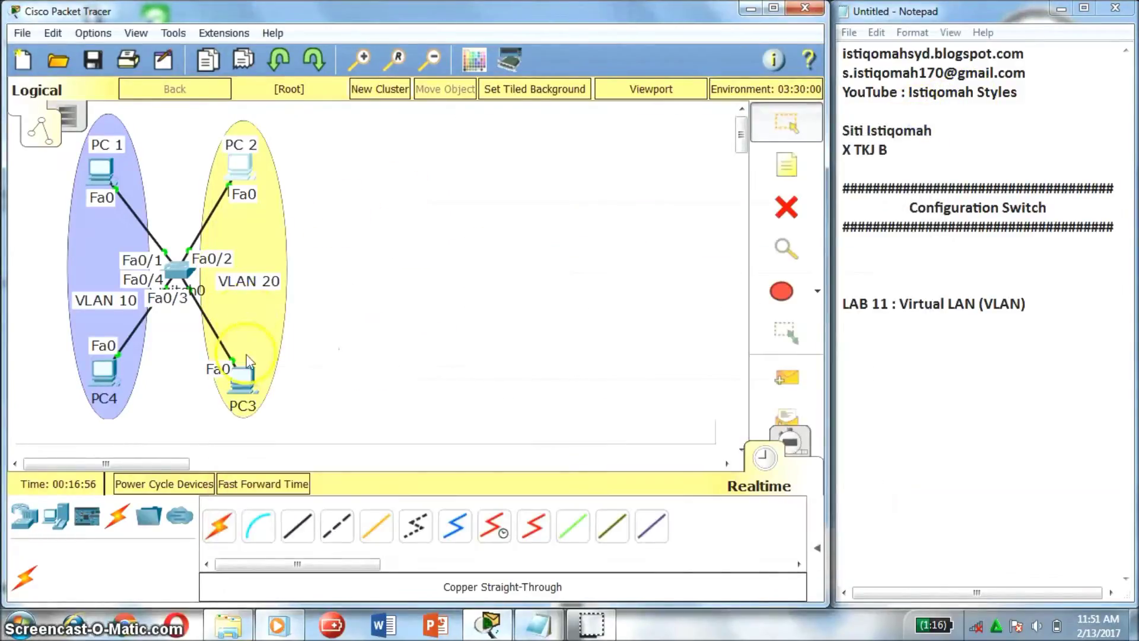
- Give PC3 the static IP address 192.168.1.3 with subnet mask 255.255.255.0 and close its window
{"action": "left_click", "coordinate": [248, 381]}
{"action": "left_click", "coordinate": [336, 220]}
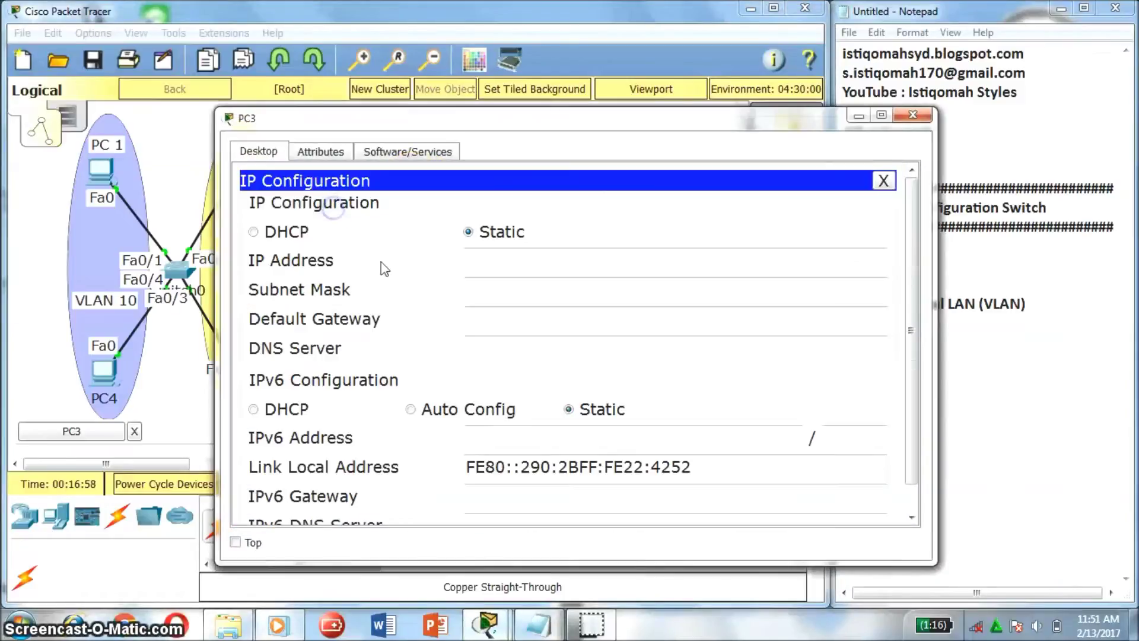
{"action": "left_click", "coordinate": [490, 254]}
{"action": "type", "text": "192.168.1.1"}
{"action": "key", "text": "BackSpace"}
{"action": "type", "text": "3"}
{"action": "key", "text": "Tab"}
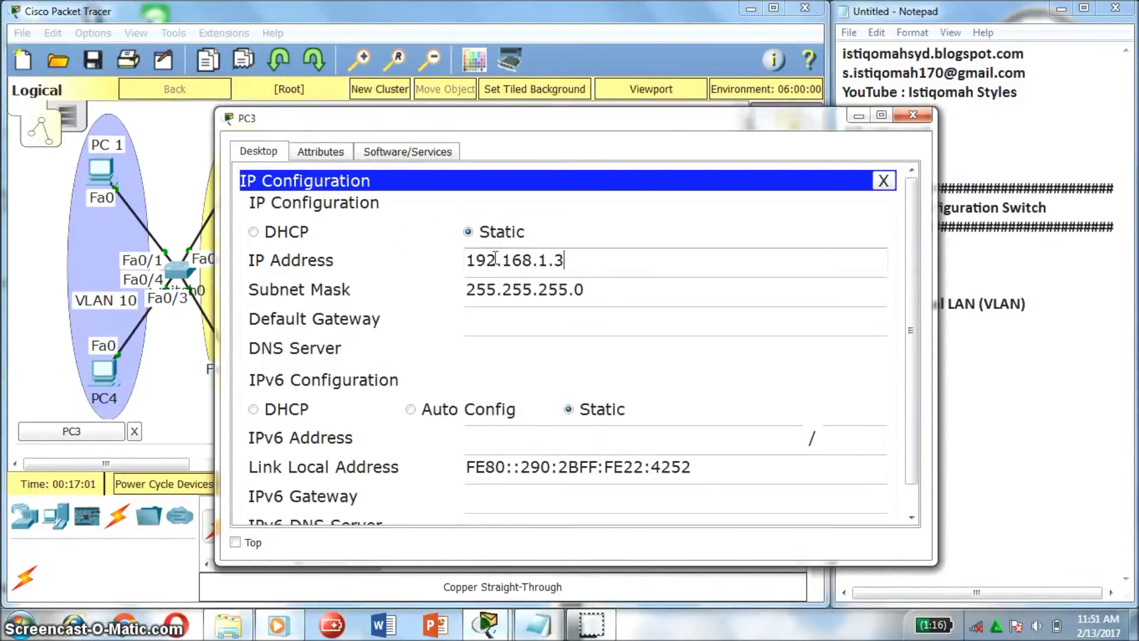
{"action": "left_click", "coordinate": [925, 116]}
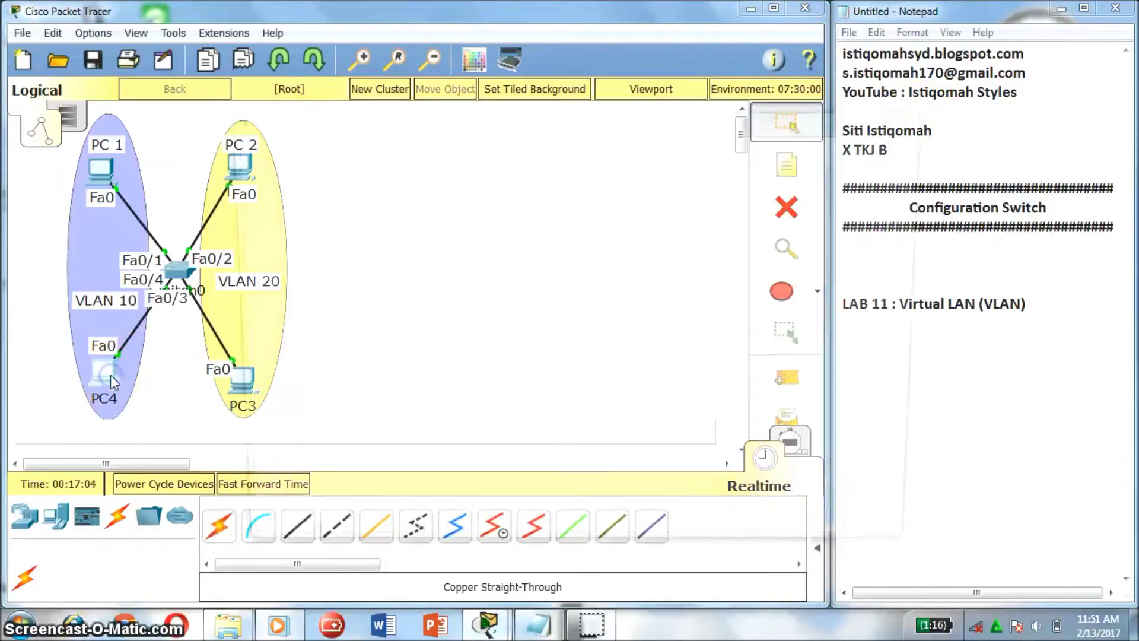
- Give PC4 the static IP address 192.168.1.4 with subnet mask 255.255.255.0 and close its window
{"action": "left_click", "coordinate": [110, 375]}
{"action": "left_click", "coordinate": [309, 214]}
{"action": "left_click", "coordinate": [481, 262]}
{"action": "type", "text": "192.168.1.1"}
{"action": "type", "text": "4"}
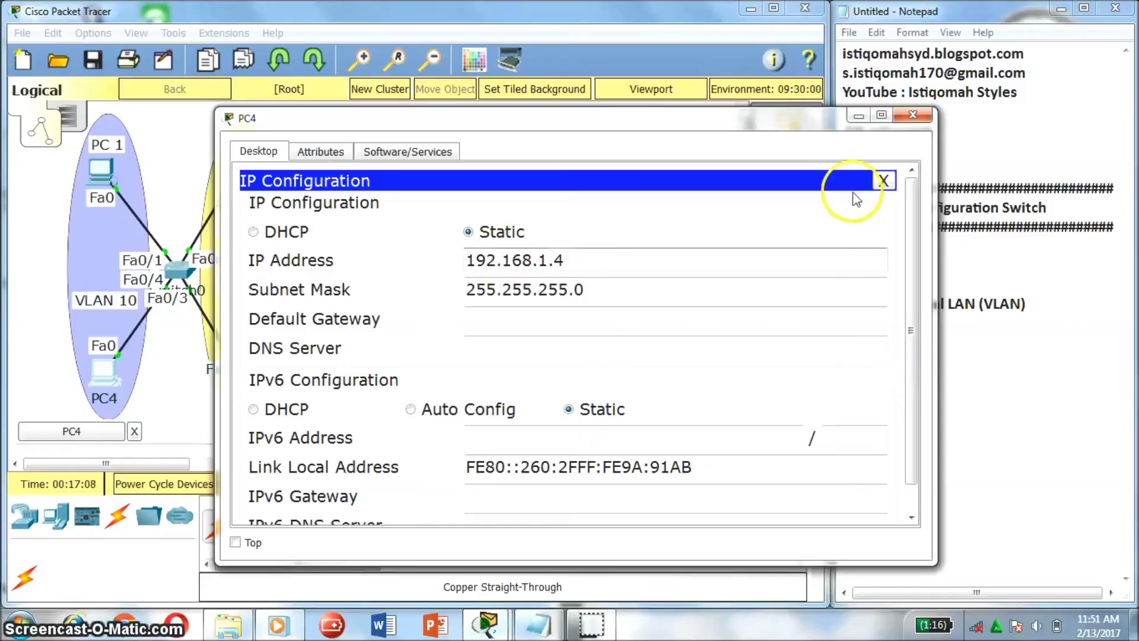
{"action": "left_click", "coordinate": [914, 114]}
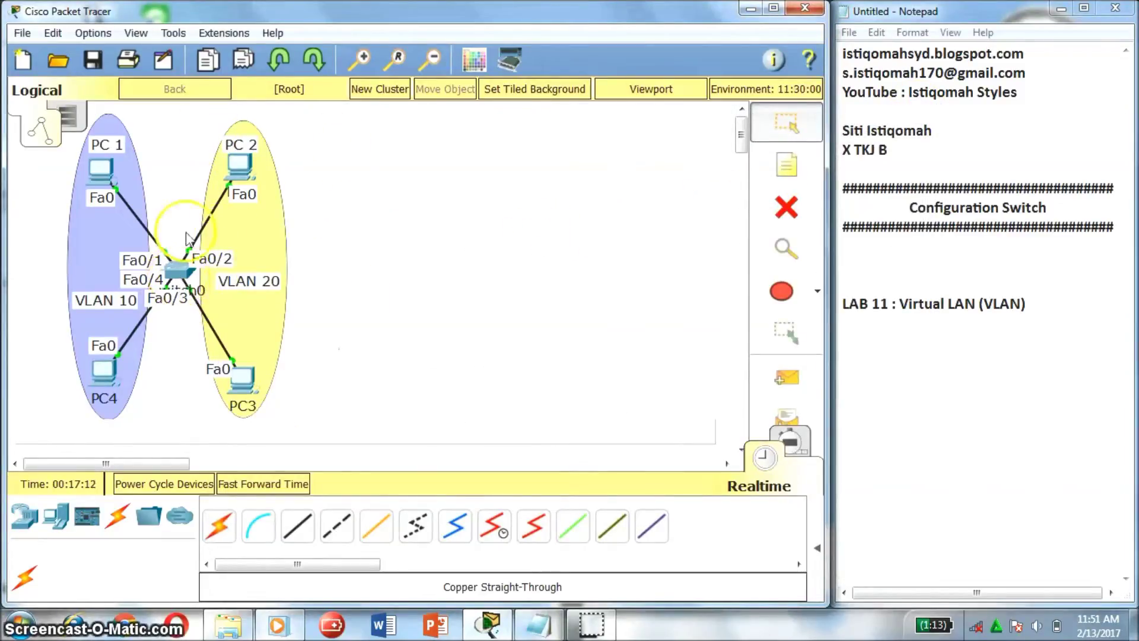
- Open Switch0's command line, widen its window, and list the flash directory with "dir flash" to check for the vlan.dat file
{"action": "left_click", "coordinate": [180, 271]}
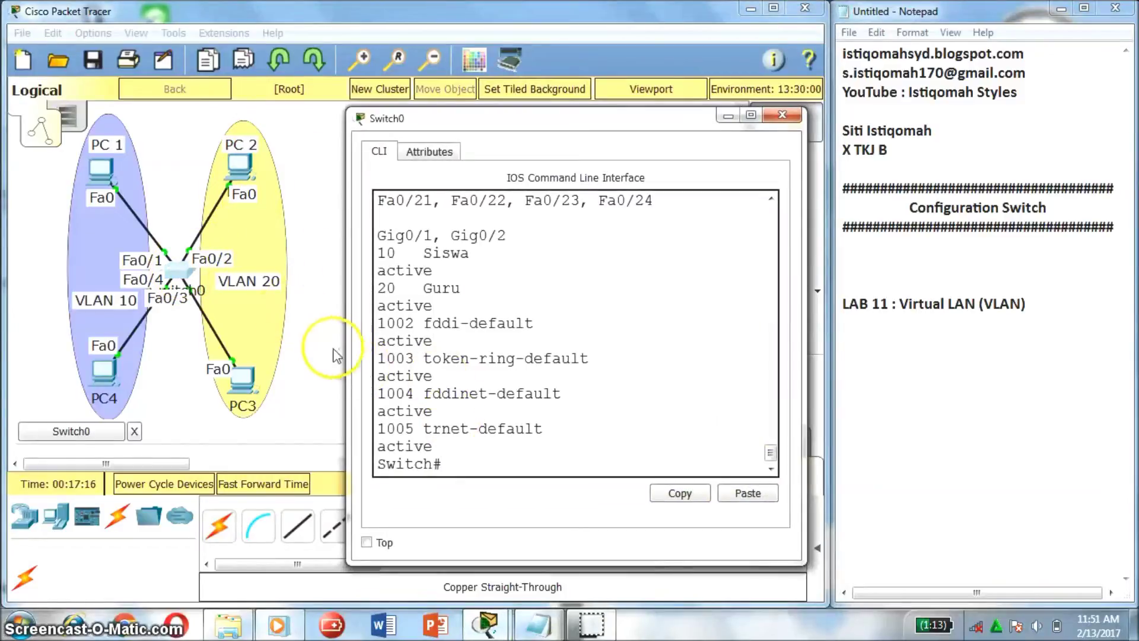
{"action": "left_click_drag", "start_coordinate": [346, 348], "coordinate": [56, 300]}
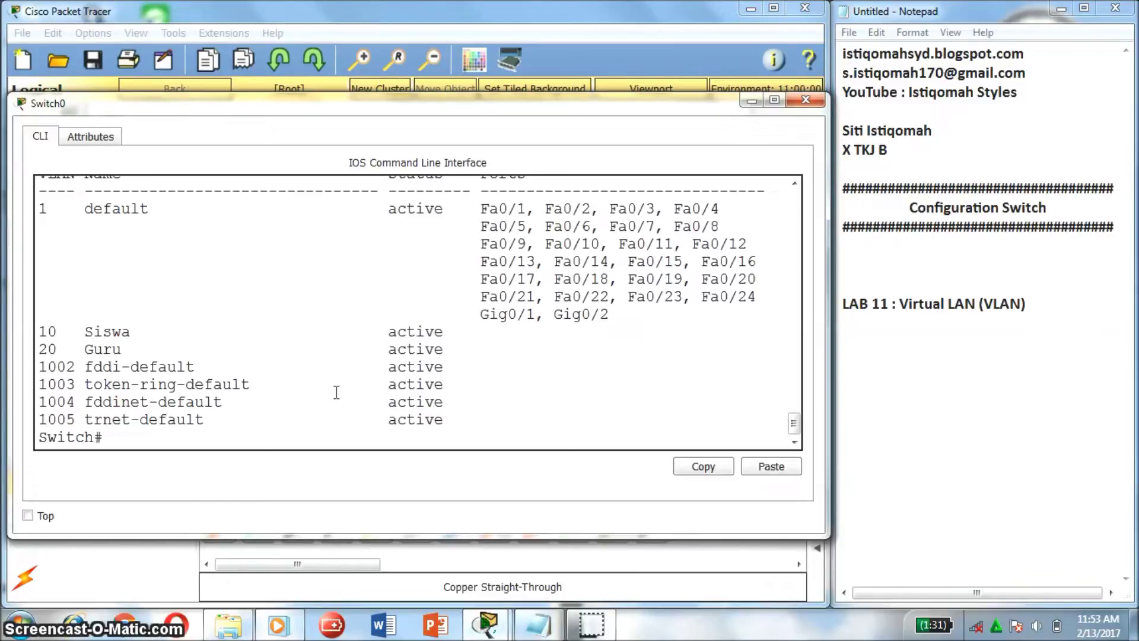
{"action": "left_click", "coordinate": [302, 427]}
{"action": "type", "text": "dir flash"}
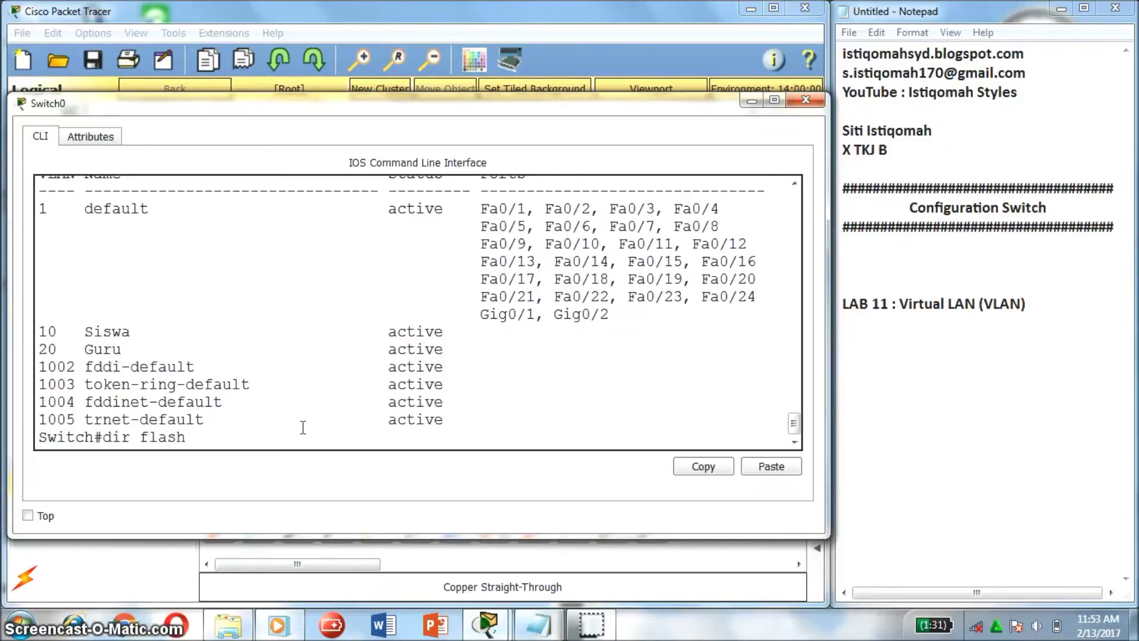
{"action": "key", "text": "Return"}
{"action": "left_click_drag", "start_coordinate": [517, 391], "coordinate": [444, 386]}
{"action": "left_click", "coordinate": [445, 387]}
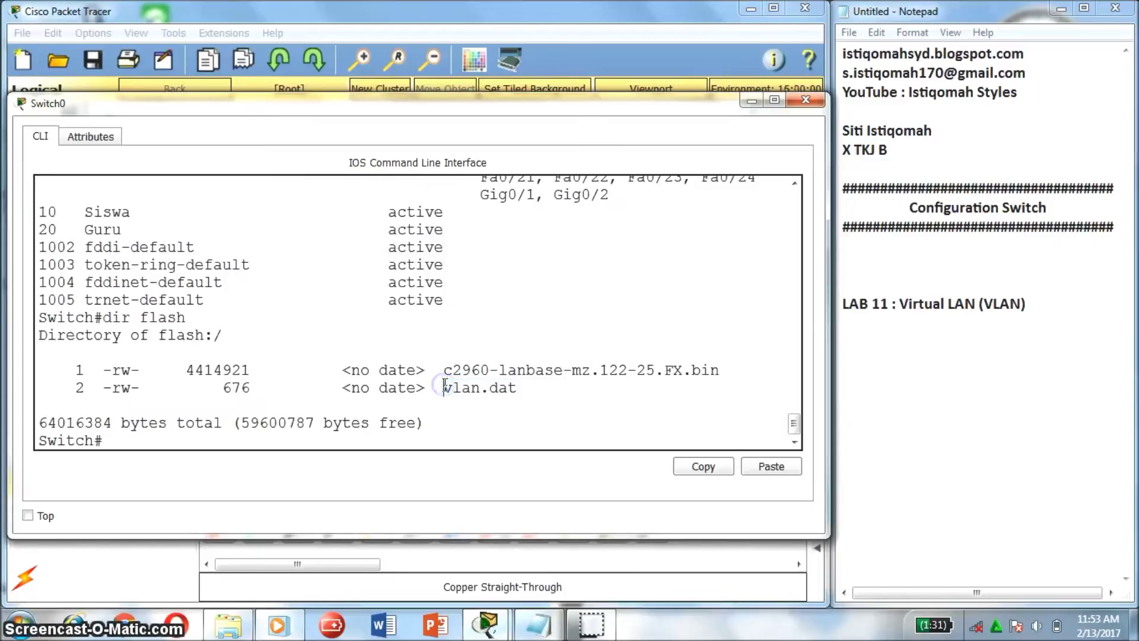
{"action": "left_click_drag", "start_coordinate": [580, 389], "coordinate": [440, 389]}
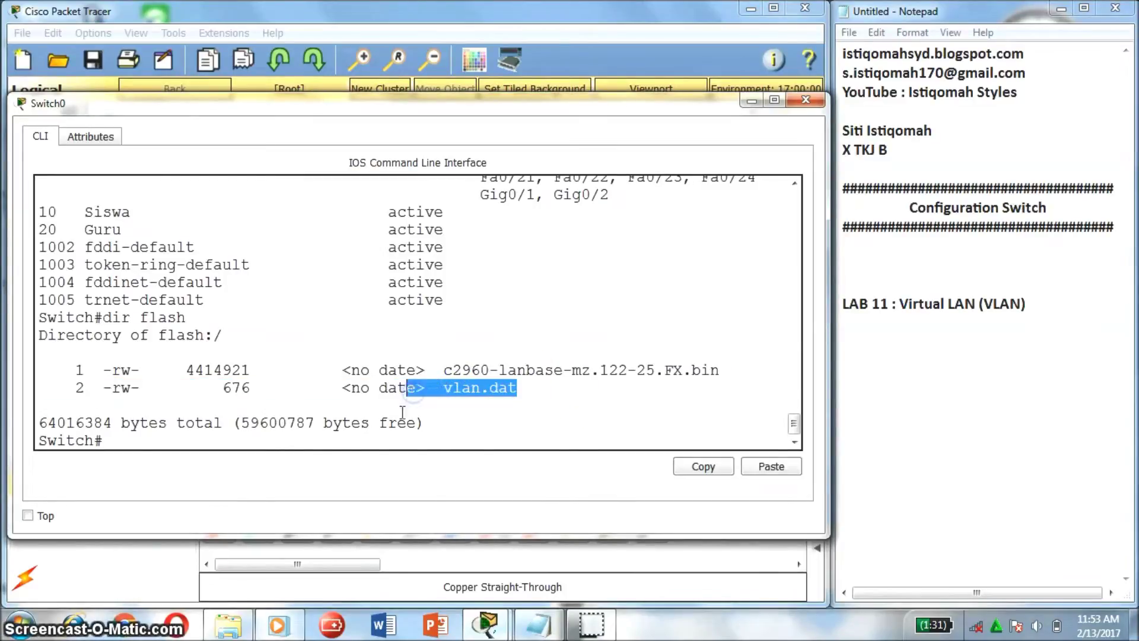
{"action": "left_click", "coordinate": [312, 445]}
{"action": "key", "text": "Return"}
{"action": "key", "text": "Return"}
{"action": "key", "text": "Return"}
{"action": "key", "text": "Return"}
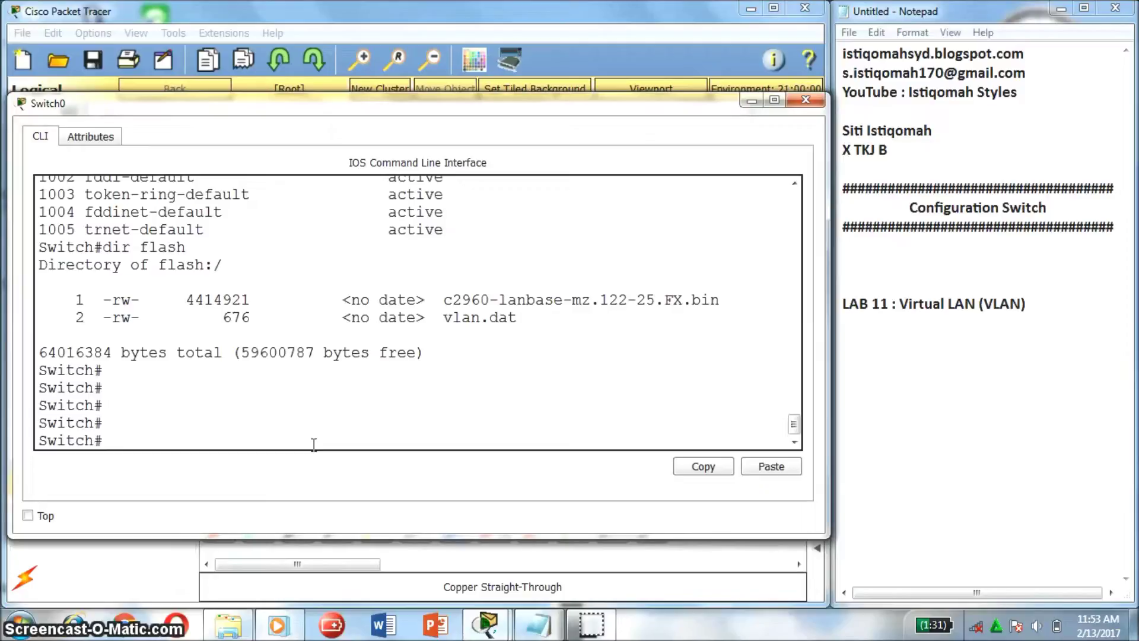
- Enter global configuration mode with "conf t", open VLAN 20 with "vlan 20", and name it with "name Guru"
{"action": "type", "text": "conf t"}
{"action": "key", "text": "Return"}
{"action": "key", "text": "Return"}
{"action": "key", "text": "Return"}
{"action": "key", "text": "Return"}
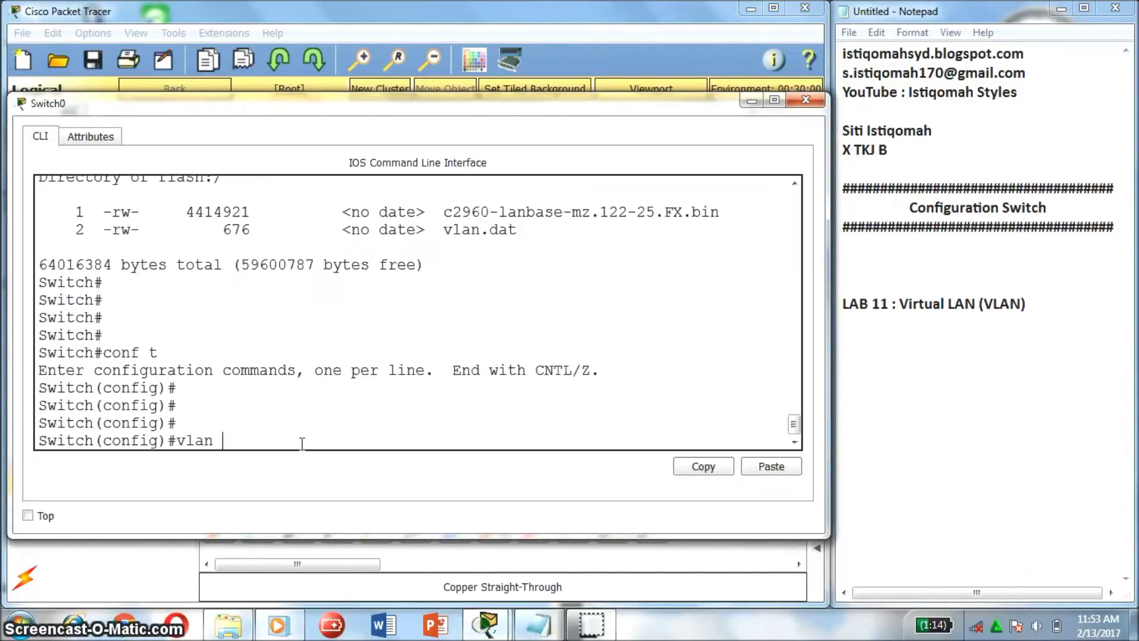
{"action": "type", "text": "vlan 20"}
{"action": "key", "text": "Return"}
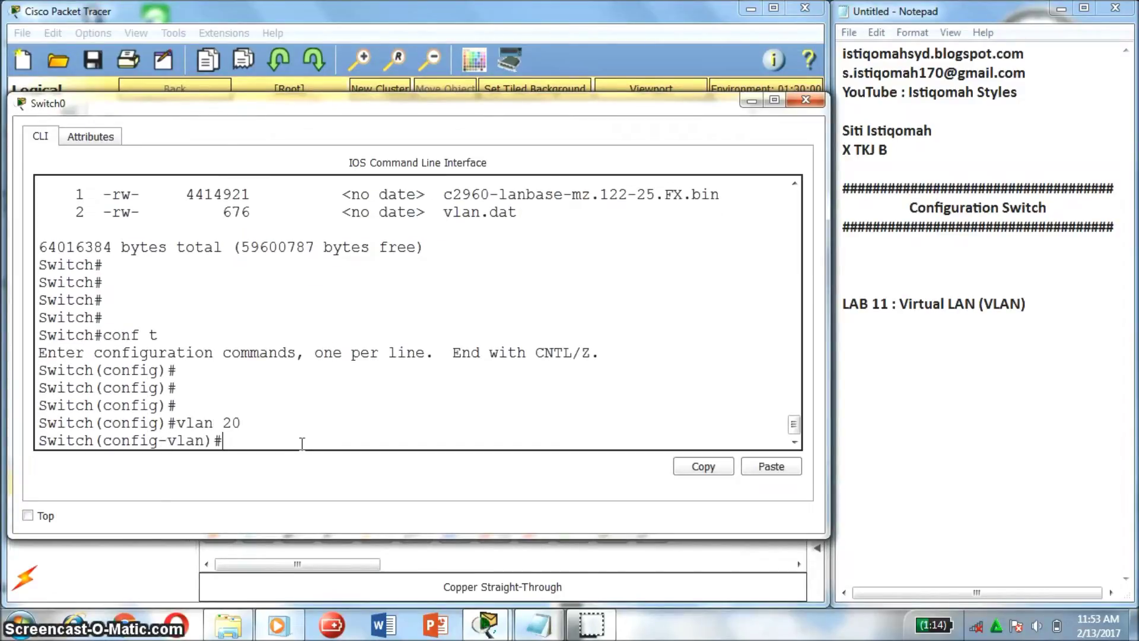
{"action": "type", "text": "name"}
{"action": "key", "text": "Return"}
- Leave VLAN configuration and global configuration modes with "ex" each time, returning to the Switch# prompt
{"action": "type", "text": "e"}
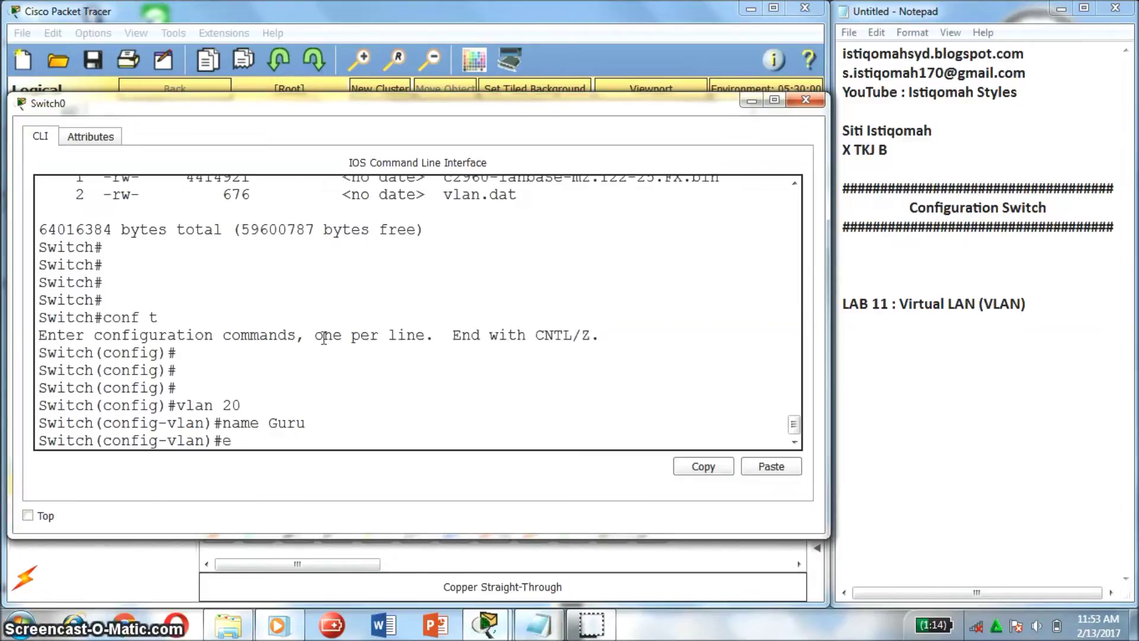
{"action": "type", "text": "x"}
{"action": "key", "text": "Return"}
{"action": "type", "text": "ex"}
{"action": "key", "text": "Return"}
{"action": "key", "text": "Return"}
{"action": "key", "text": "Return"}
{"action": "key", "text": "Return"}
{"action": "key", "text": "Return"}
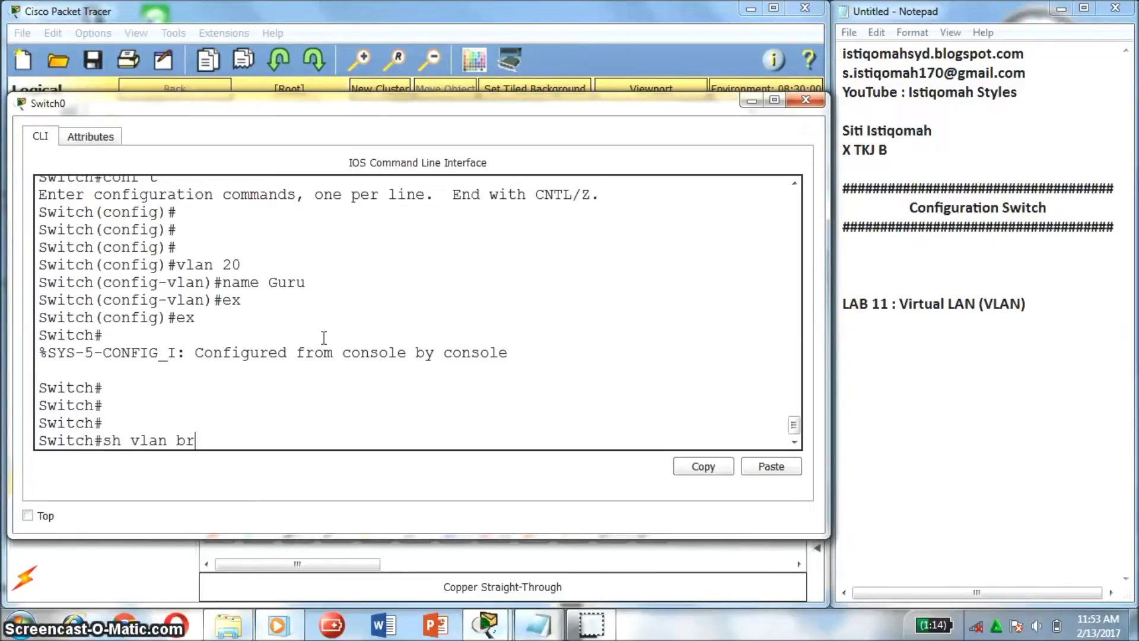
- Display the brief VLAN list with "sh vlan br" and examine the VLAN 10 Siswa and VLAN 20 Guru entries
{"action": "type", "text": "sh vlan br"}
{"action": "key", "text": "Return"}
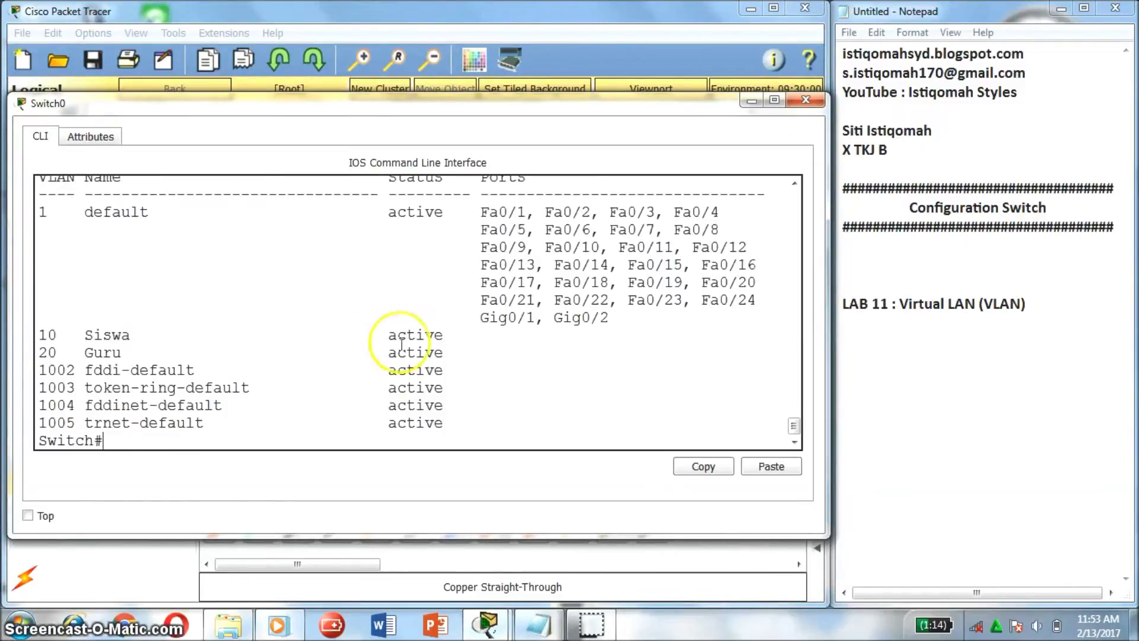
{"action": "left_click_drag", "start_coordinate": [131, 355], "coordinate": [24, 335]}
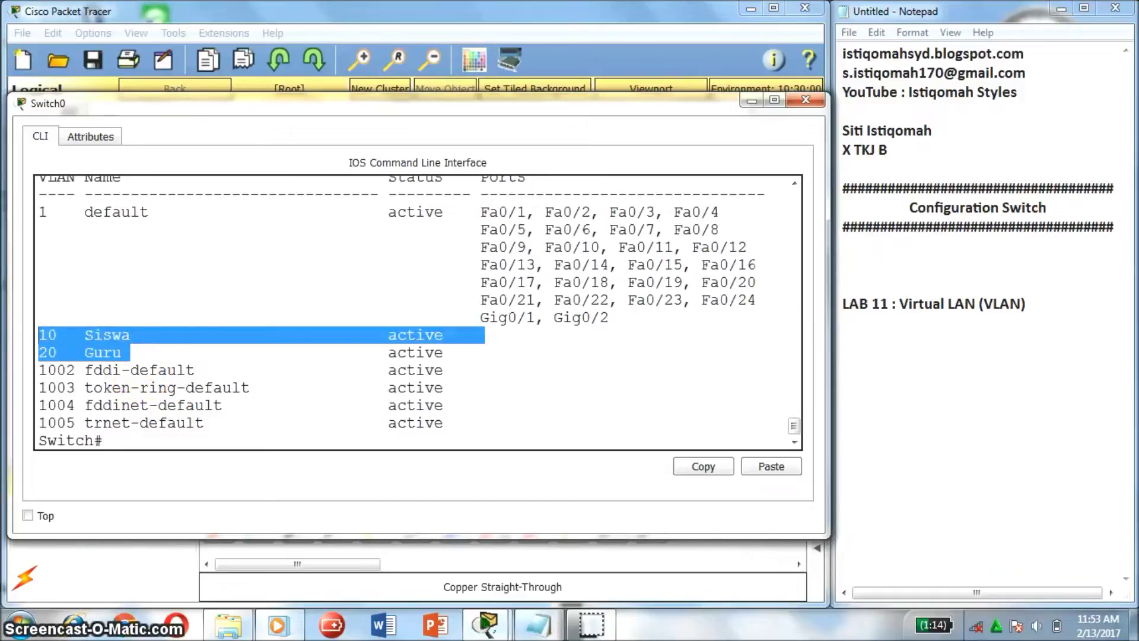
{"action": "left_click", "coordinate": [138, 352]}
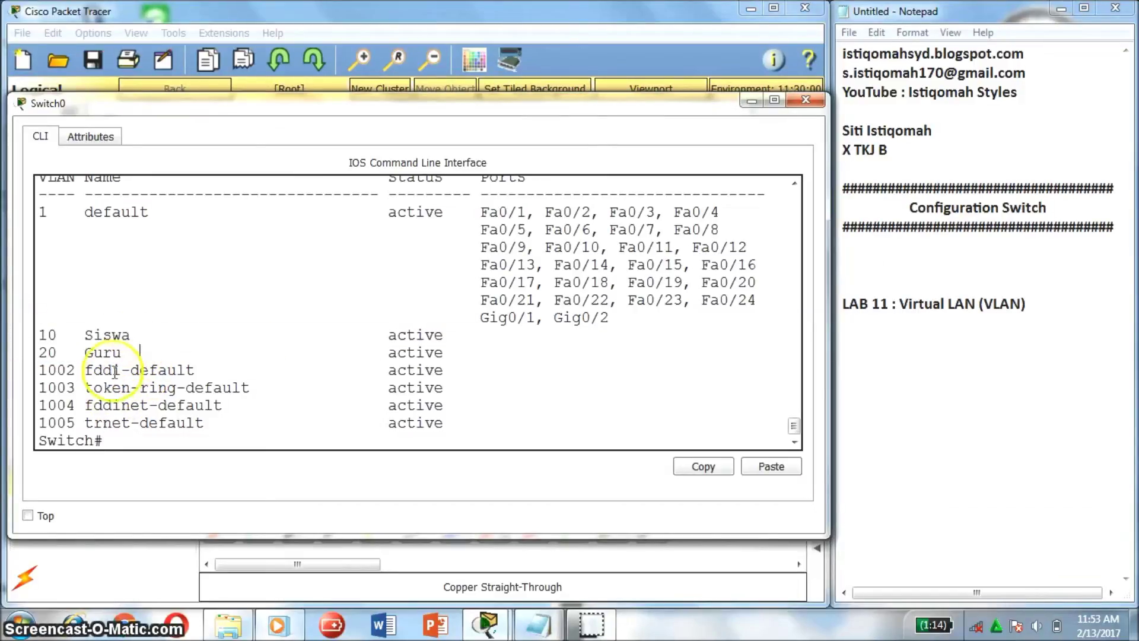
{"action": "left_click", "coordinate": [288, 429]}
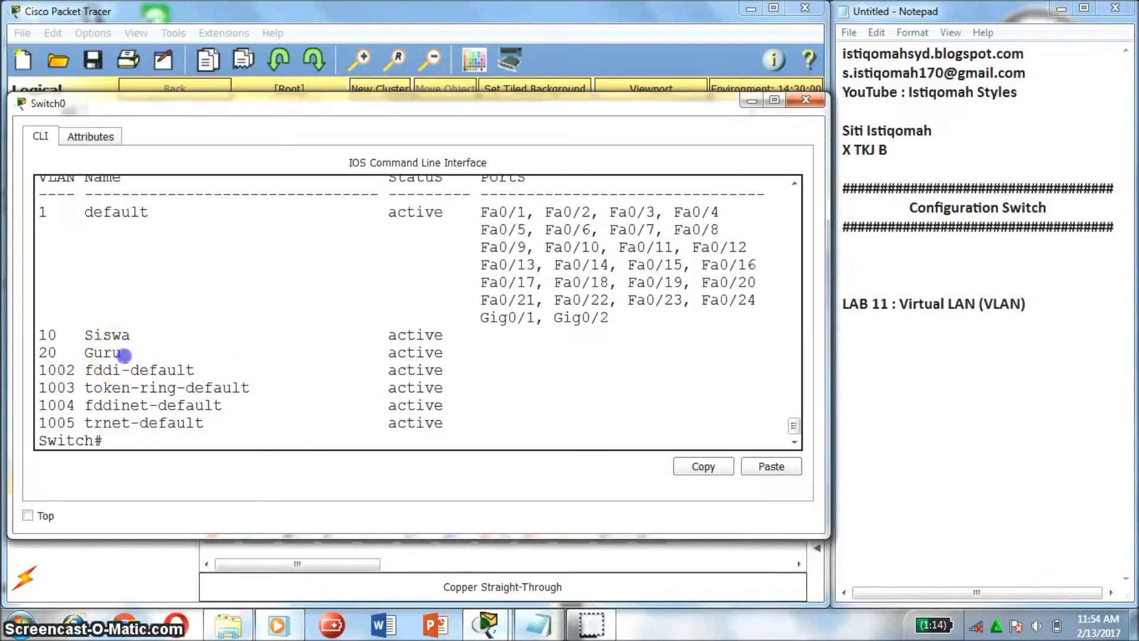
{"action": "left_click_drag", "start_coordinate": [123, 354], "coordinate": [5, 352]}
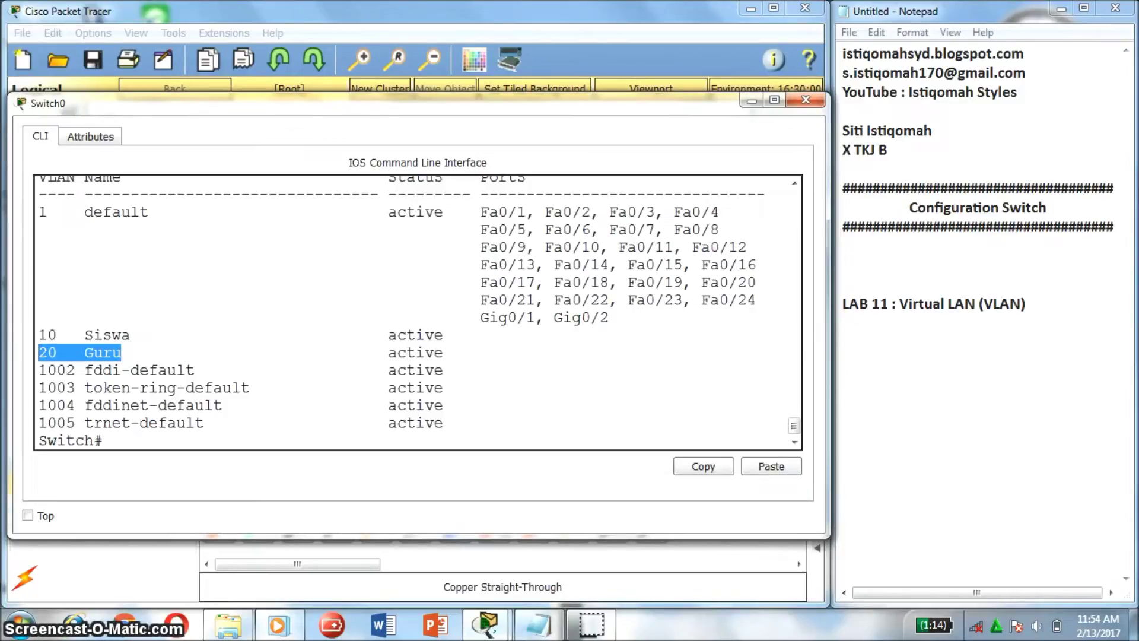
{"action": "left_click", "coordinate": [104, 440]}
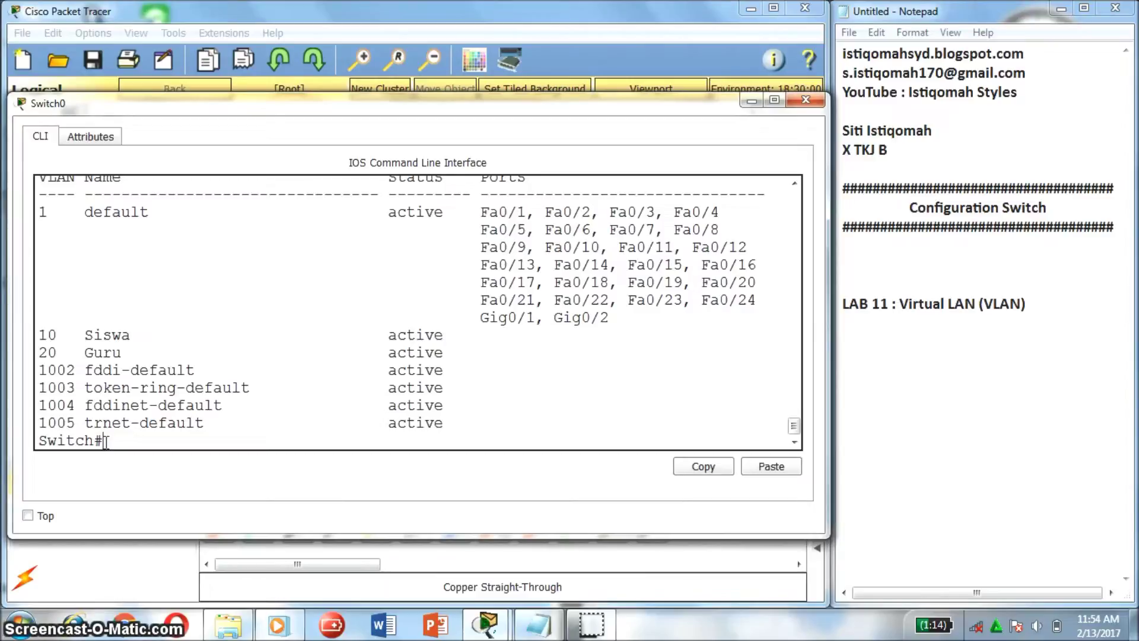
- Review the earlier output in Switch0's console, return to the Switch# prompt, and close the switch window
{"action": "left_click_drag", "start_coordinate": [794, 426], "coordinate": [796, 386]}
{"action": "left_click_drag", "start_coordinate": [529, 333], "coordinate": [426, 368]}
{"action": "left_click_drag", "start_coordinate": [794, 383], "coordinate": [796, 439]}
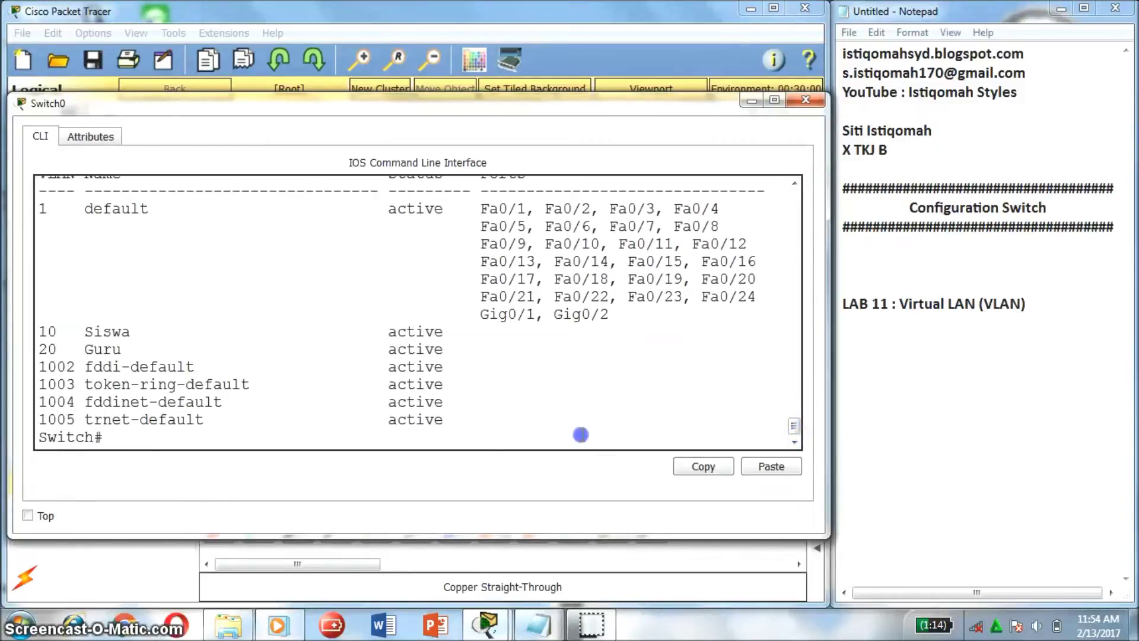
{"action": "key", "text": "Return"}
{"action": "key", "text": "Return"}
{"action": "key", "text": "Return"}
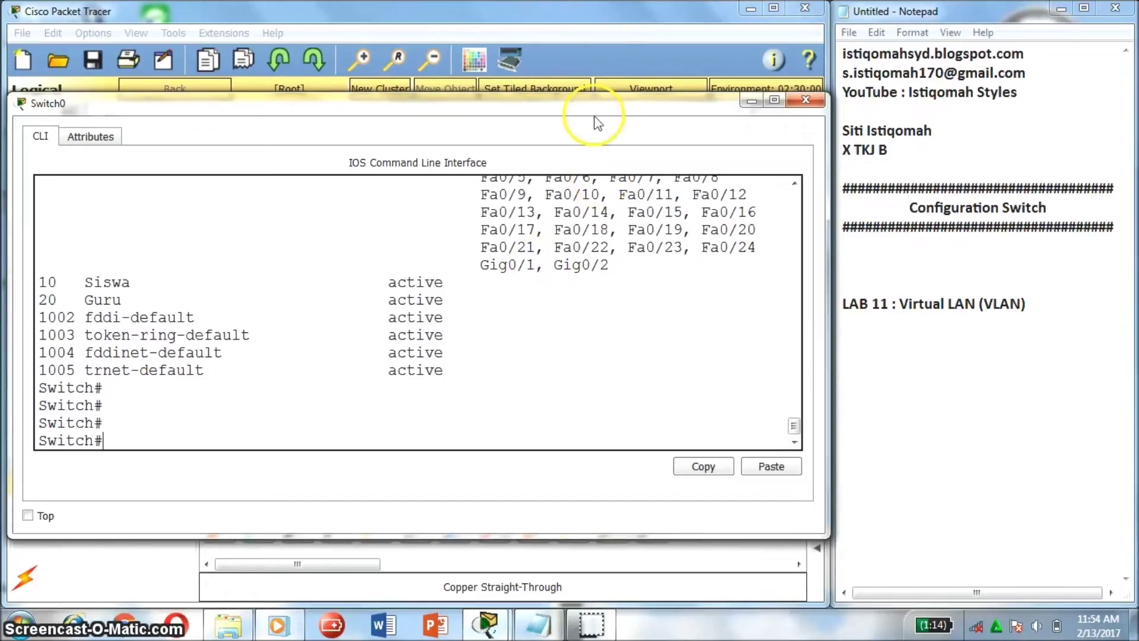
{"action": "left_click", "coordinate": [805, 100]}
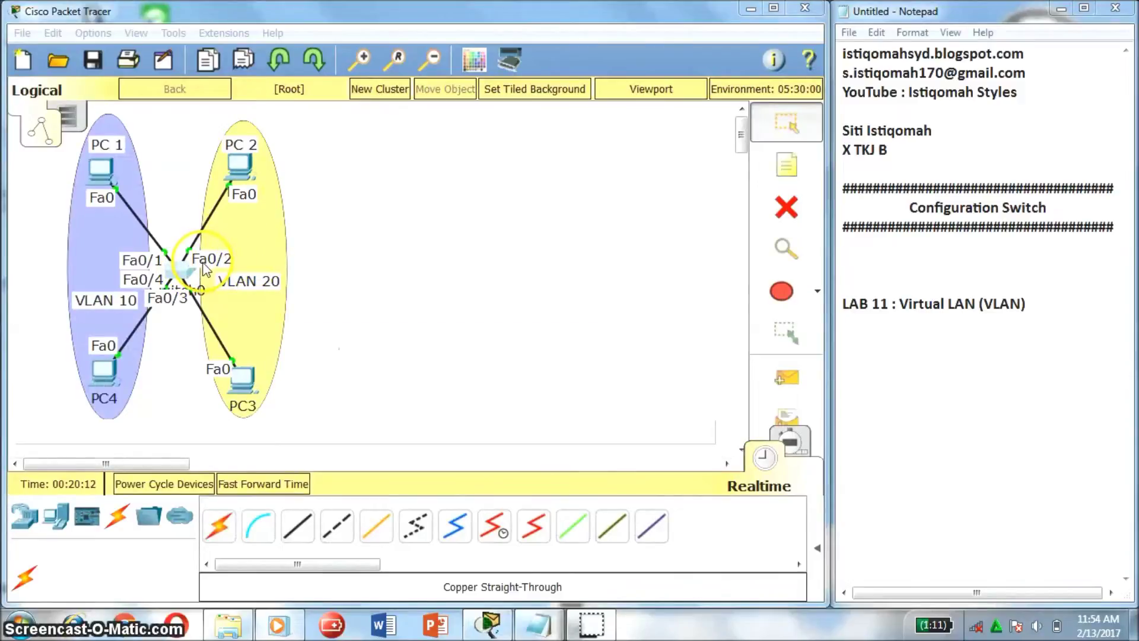
- Check PC1's IP address and subnet mask in its IP configuration, and close its window
{"action": "left_click", "coordinate": [107, 178]}
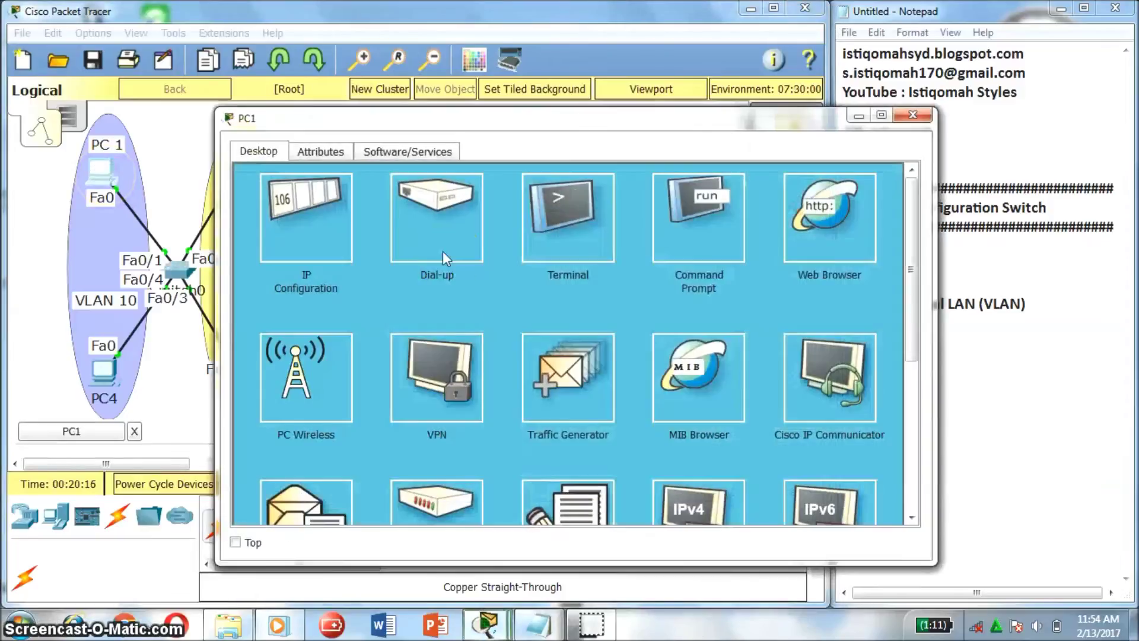
{"action": "left_click", "coordinate": [325, 223]}
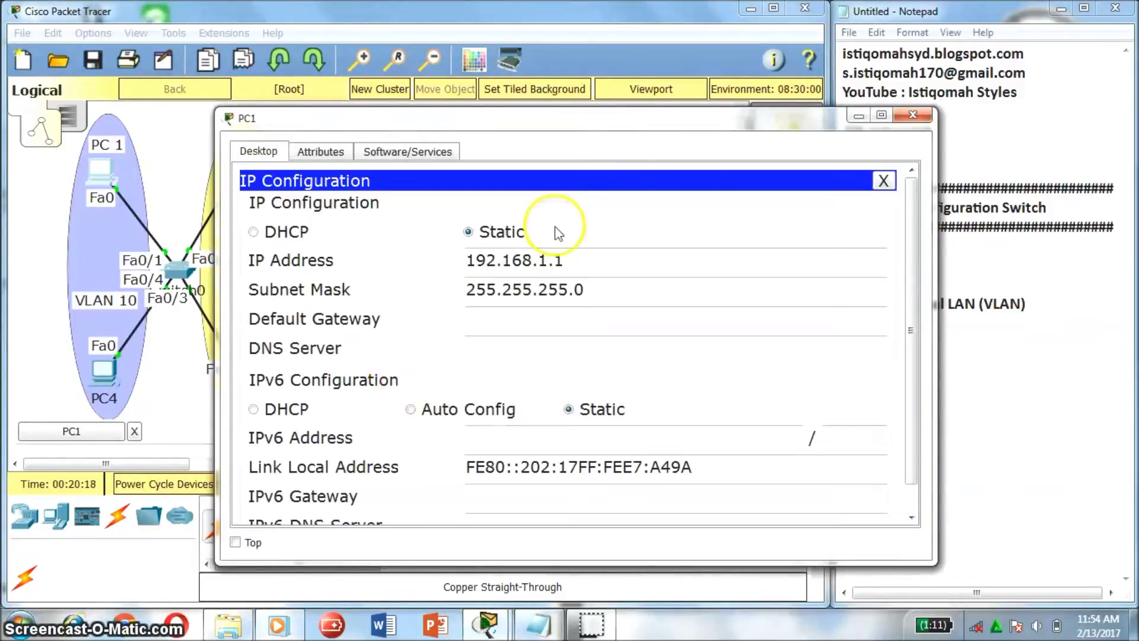
{"action": "left_click", "coordinate": [911, 117]}
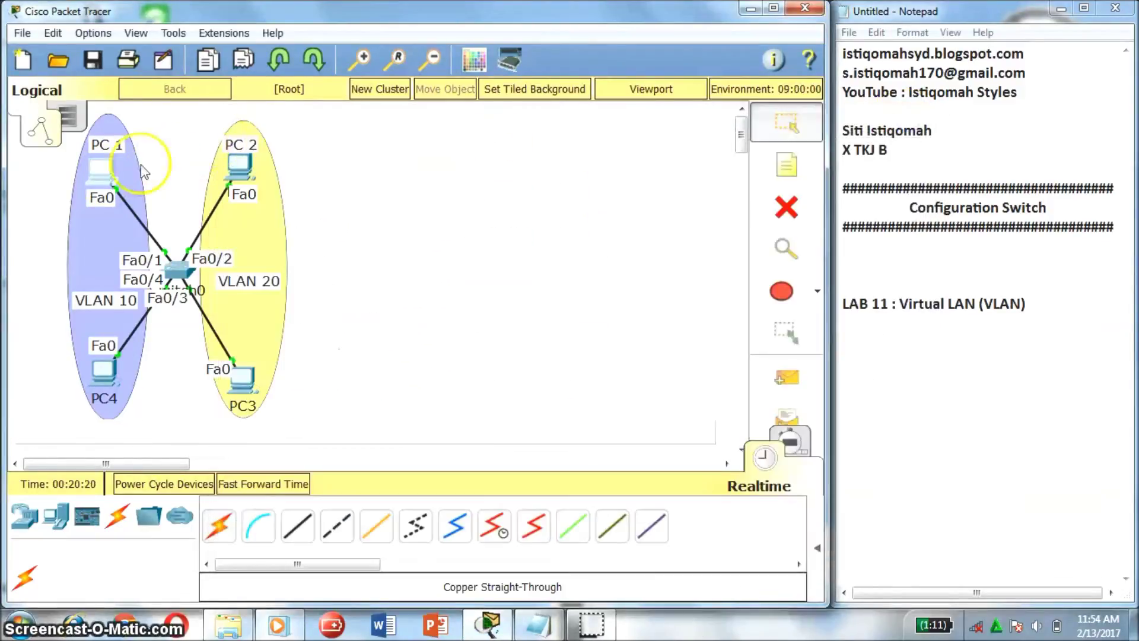
- Open PC1's command prompt and test connectivity to PC2 with "ping 192.168.1.2"
{"action": "left_click", "coordinate": [106, 178]}
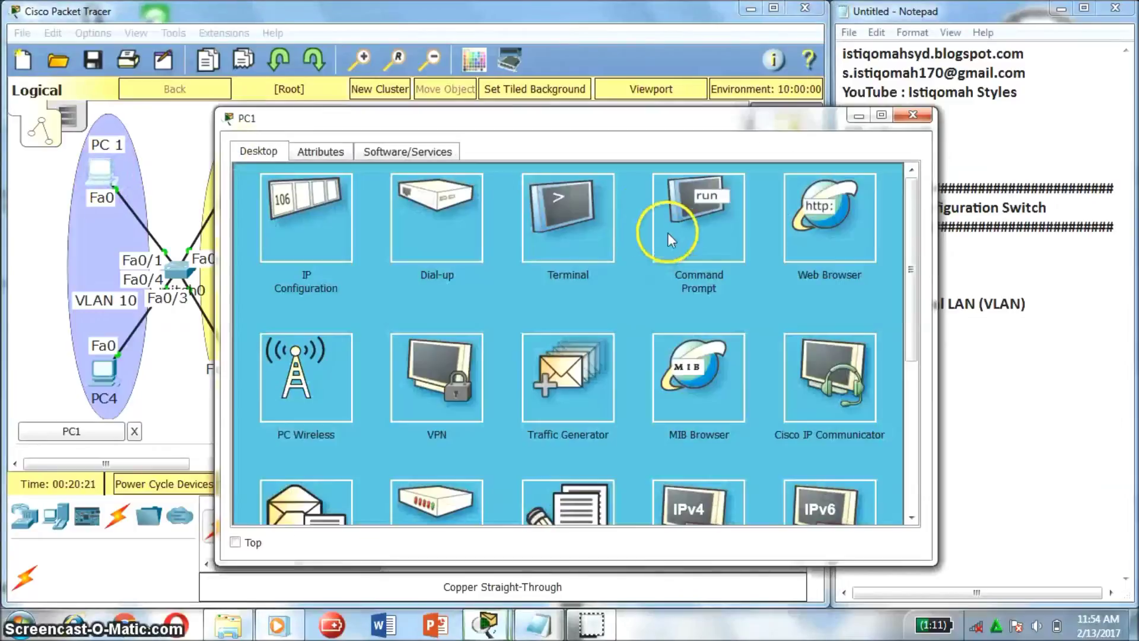
{"action": "left_click", "coordinate": [708, 226]}
{"action": "left_click_drag", "start_coordinate": [462, 124], "coordinate": [334, 101]}
{"action": "type", "text": "ping 192.16"}
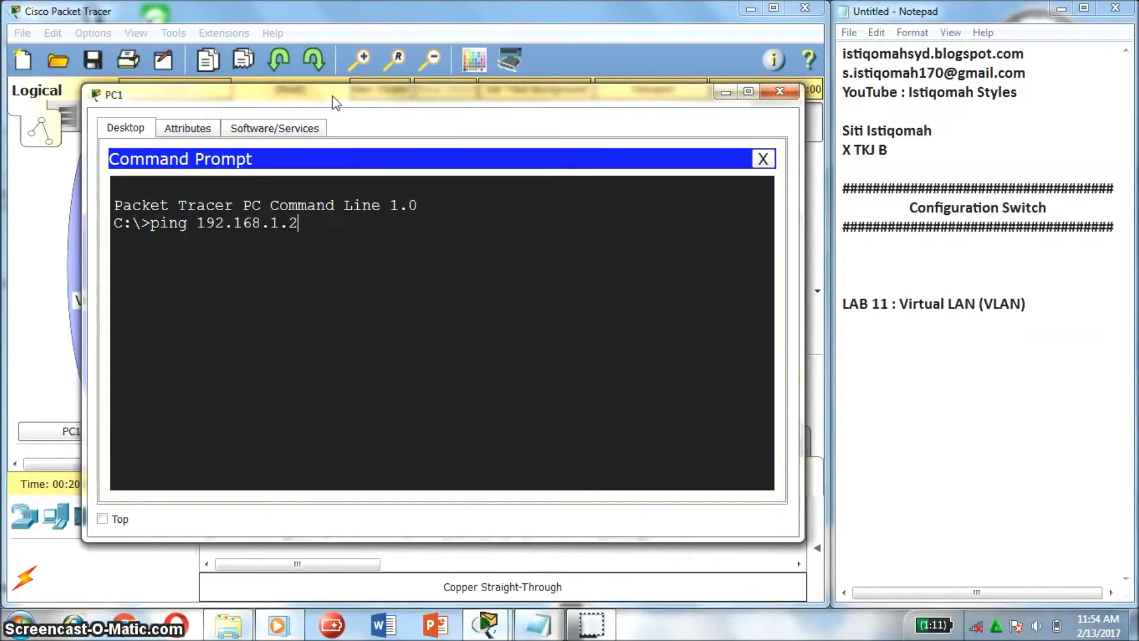
{"action": "type", "text": "8.1.2"}
{"action": "key", "text": "Return"}
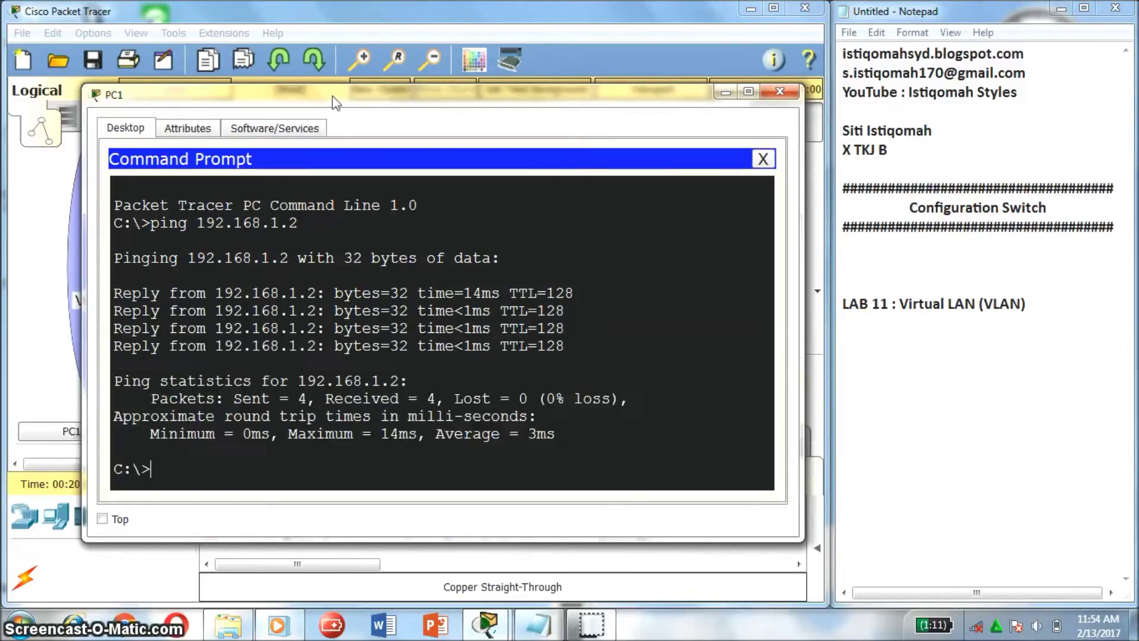
- Ping PC3 at 192.168.1.3 and PC4 at 192.168.1.4 from PC1's command prompt, and close PC1's window
{"action": "type", "text": "ping 192.168.1.3"}
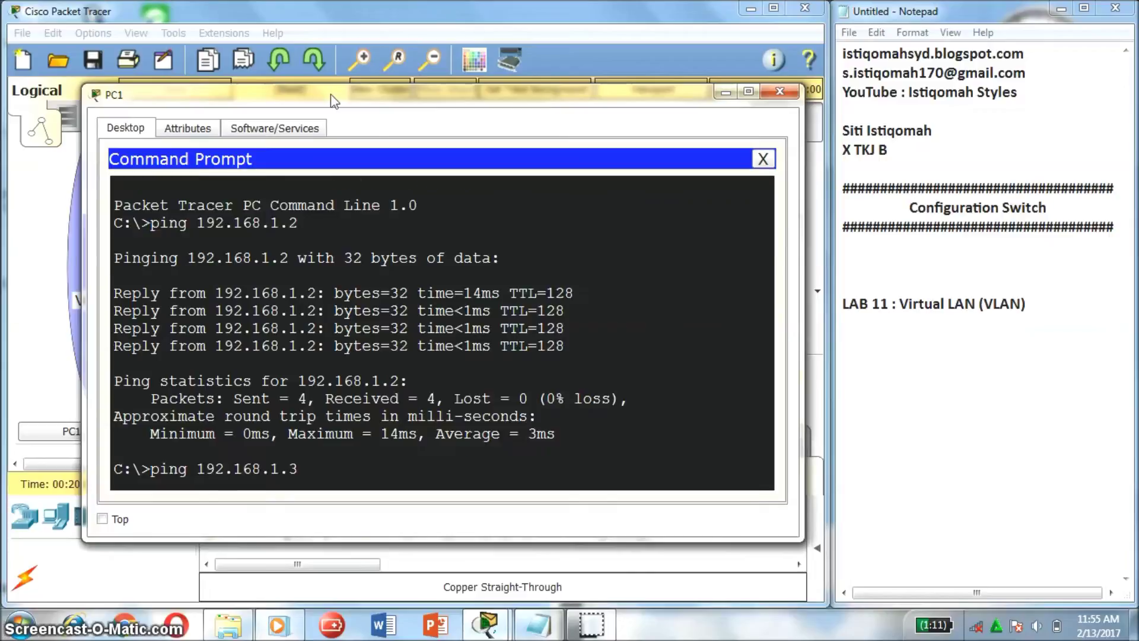
{"action": "key", "text": "Return"}
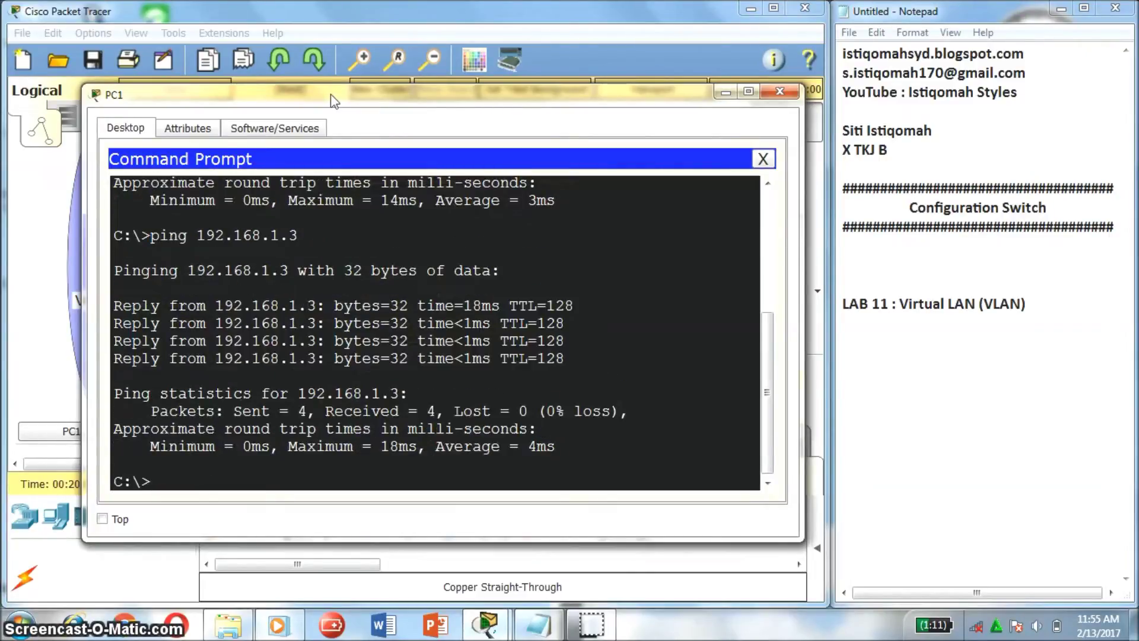
{"action": "type", "text": "ng 192."}
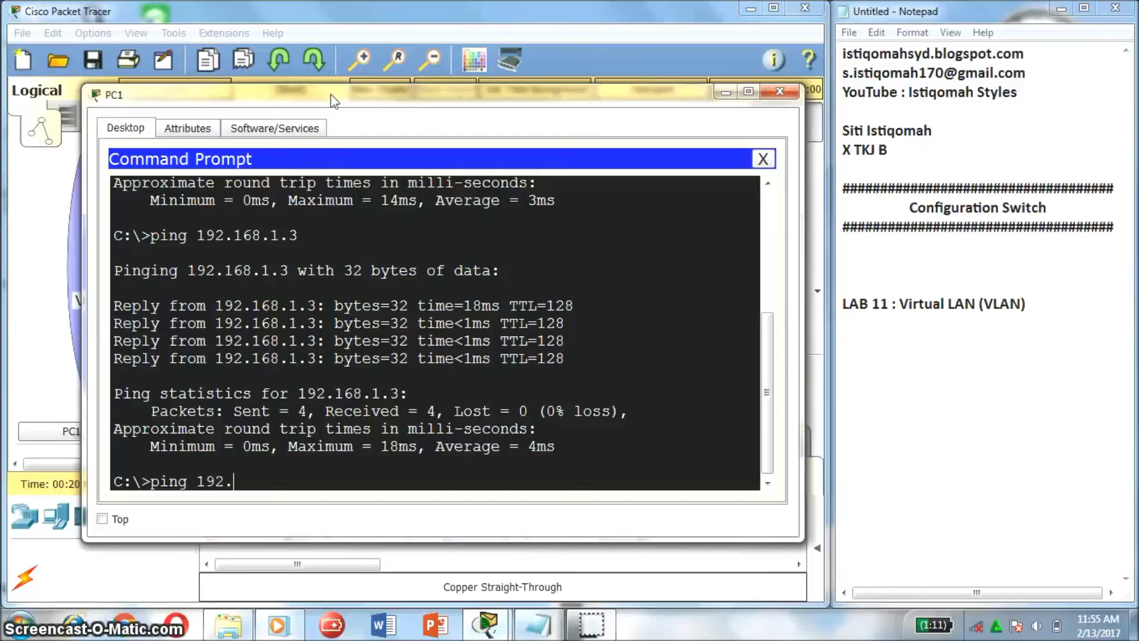
{"action": "type", "text": "168.1.4"}
{"action": "key", "text": "Return"}
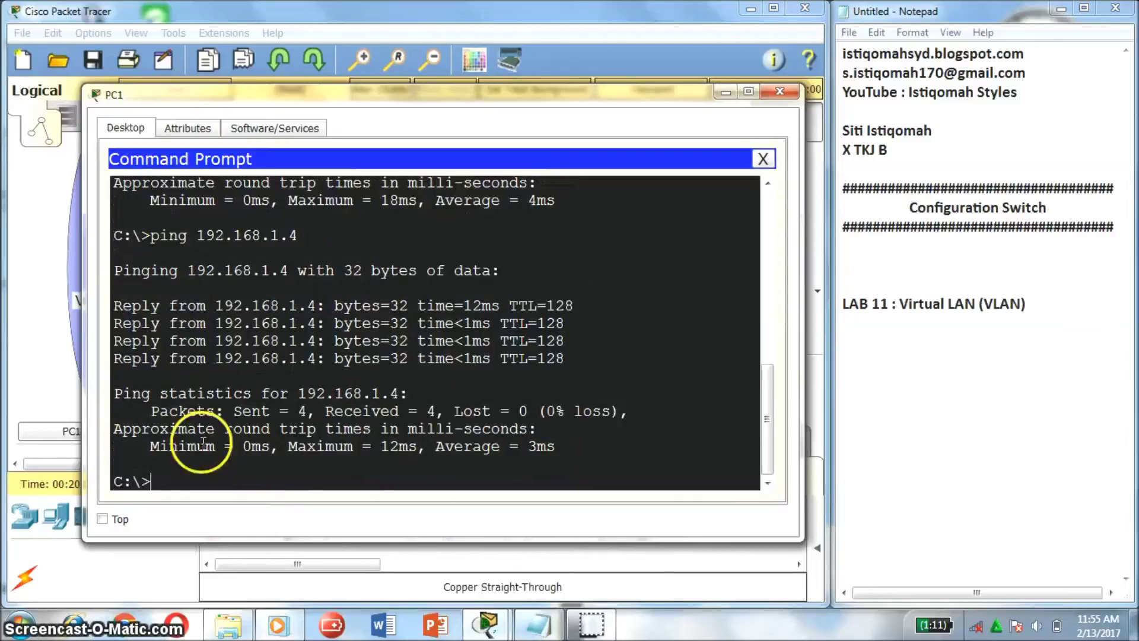
{"action": "left_click", "coordinate": [779, 91]}
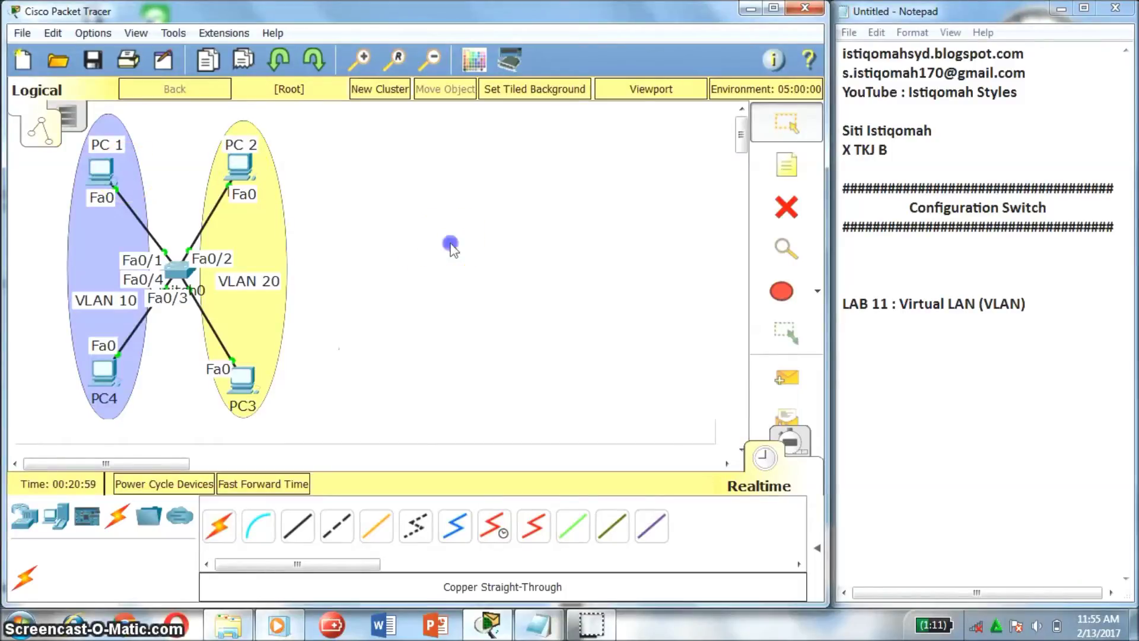
- Open Switch0's command line and enter global configuration mode with "conf t"
{"action": "left_click", "coordinate": [172, 276]}
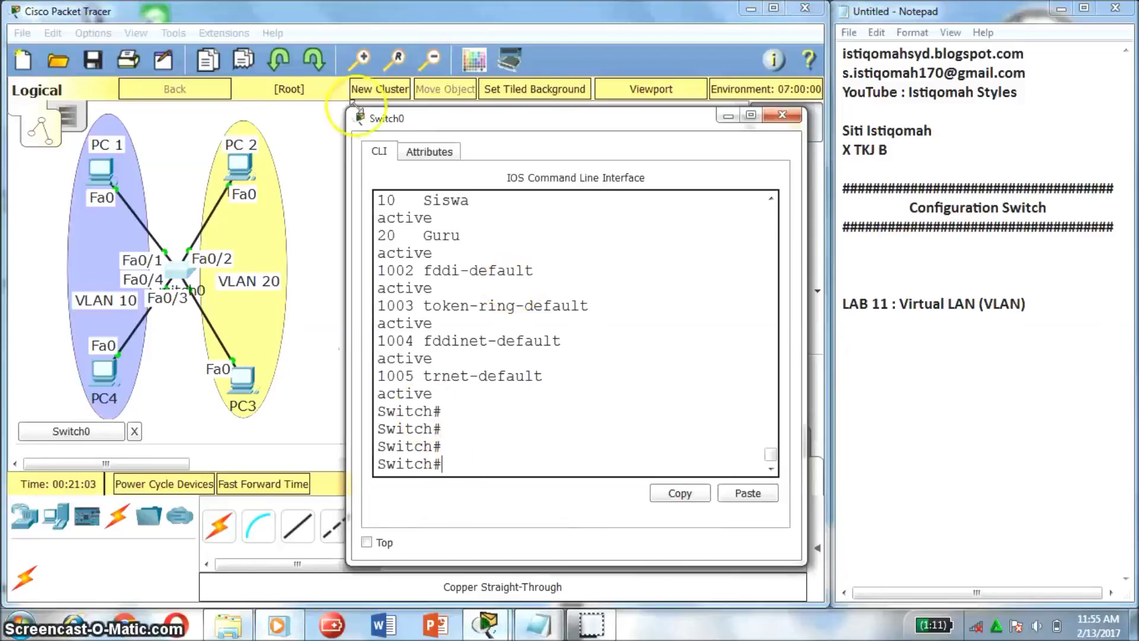
{"action": "left_click_drag", "start_coordinate": [350, 134], "coordinate": [5, 134]}
{"action": "left_click", "coordinate": [272, 375]}
{"action": "key", "text": "Return"}
{"action": "key", "text": "Return"}
{"action": "key", "text": "Return"}
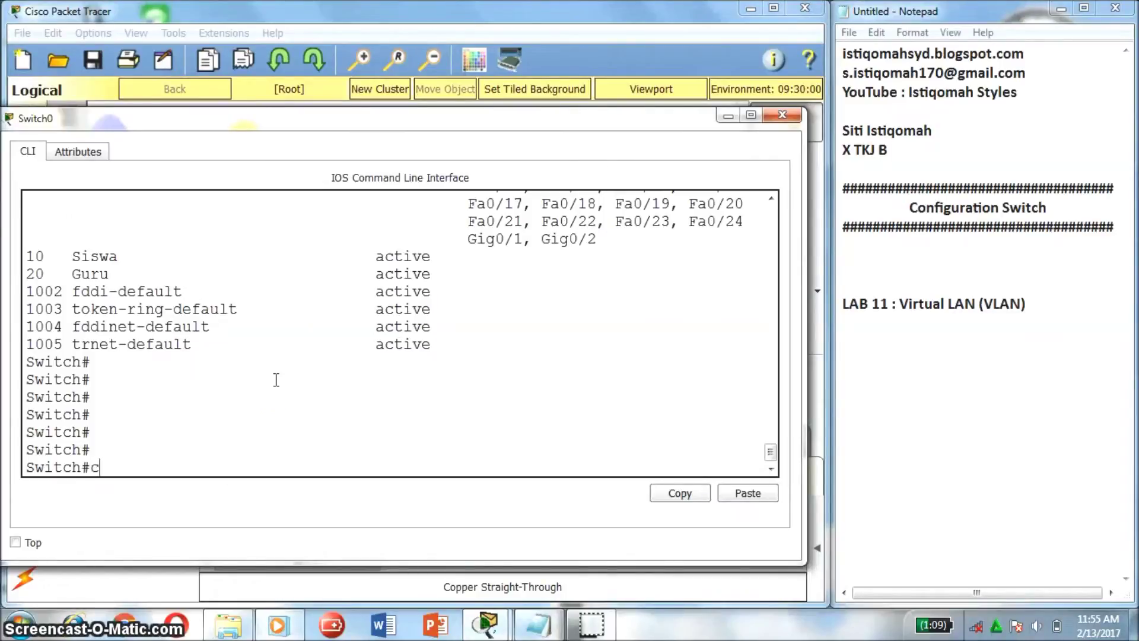
{"action": "type", "text": "conf t"}
{"action": "key", "text": "Return"}
{"action": "key", "text": "Return"}
{"action": "key", "text": "Return"}
{"action": "key", "text": "Return"}
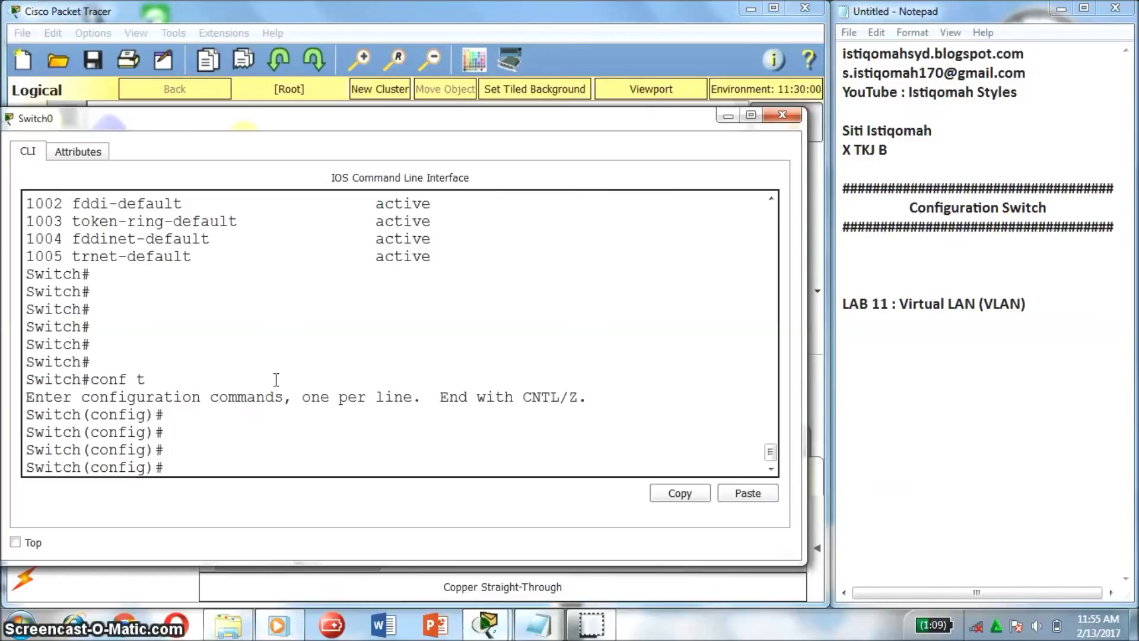
- Assign interface fa0/1 to VLAN 10 with "sw acc vlan 10" and exit interface configuration
{"action": "left_click_drag", "start_coordinate": [333, 118], "coordinate": [331, 431]}
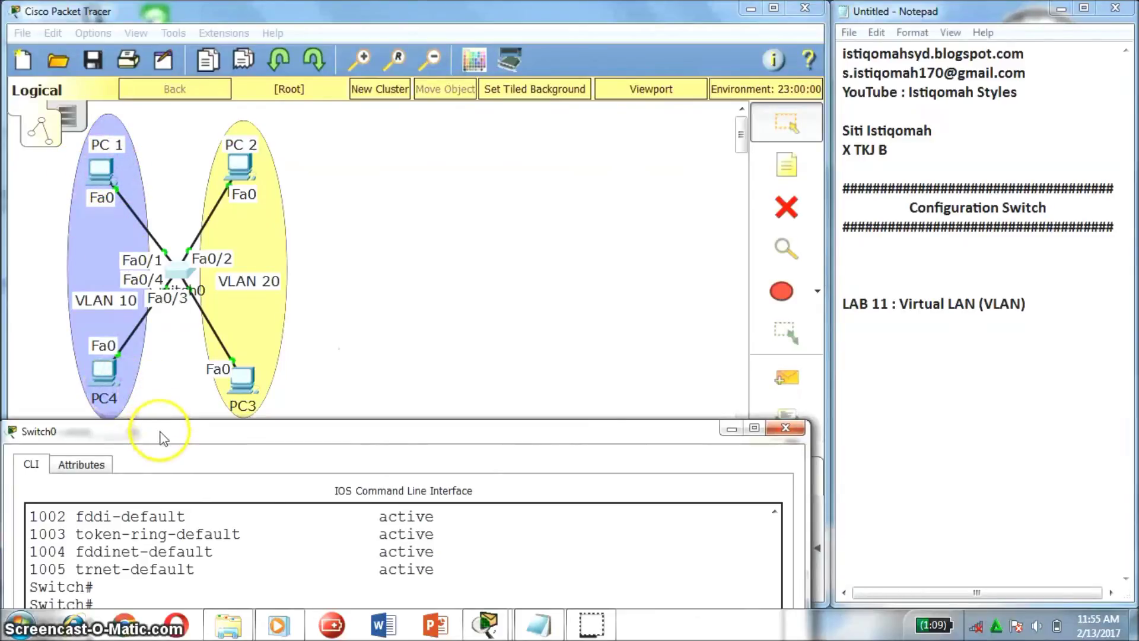
{"action": "left_click_drag", "start_coordinate": [160, 439], "coordinate": [187, 151]}
{"action": "left_click", "coordinate": [217, 474]}
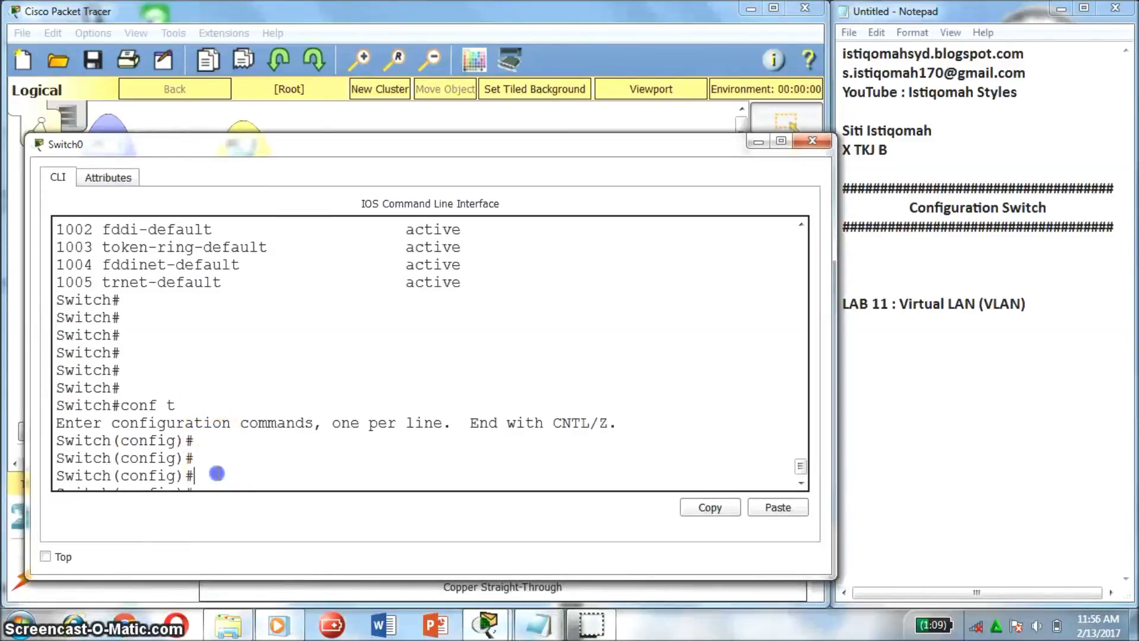
{"action": "left_click", "coordinate": [802, 482]}
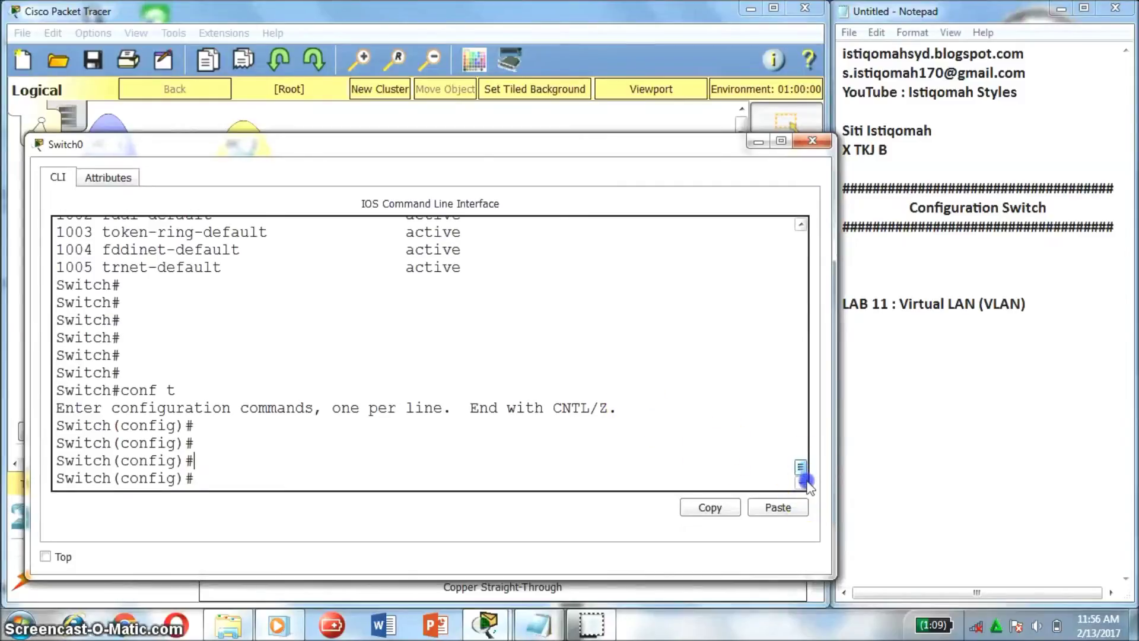
{"action": "left_click", "coordinate": [471, 480]}
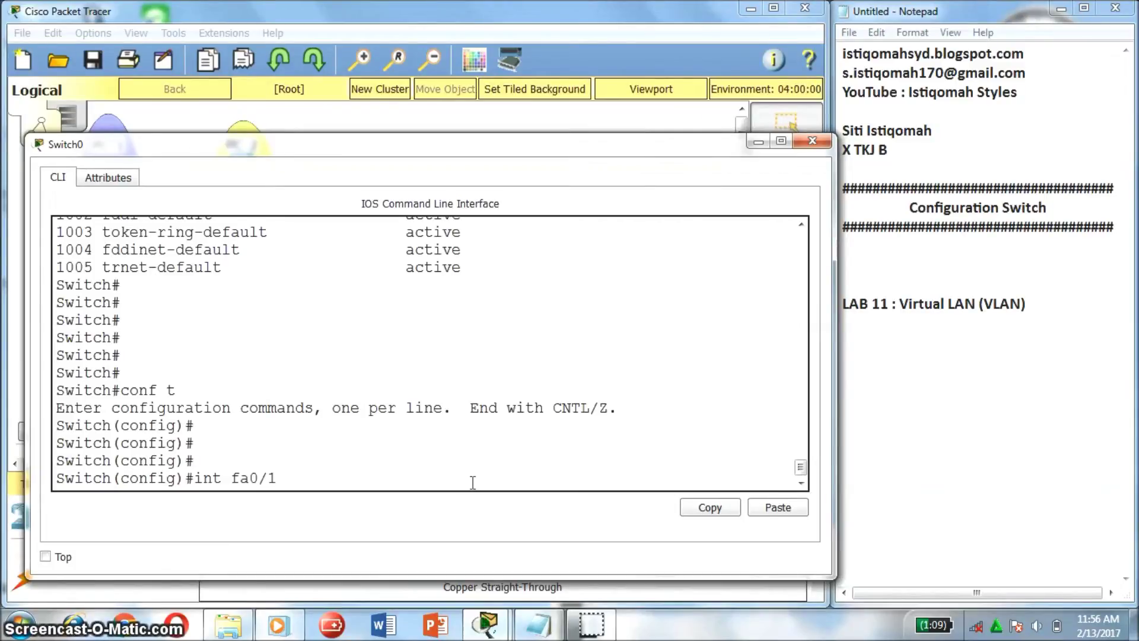
{"action": "key", "text": "Return"}
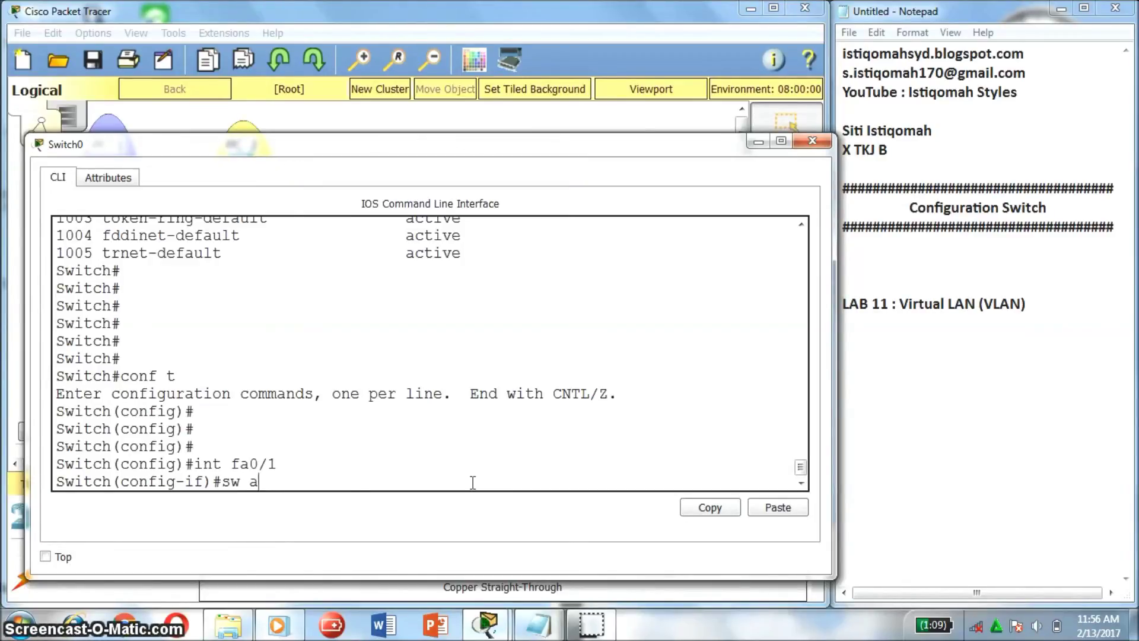
{"action": "type", "text": "sw acc v"}
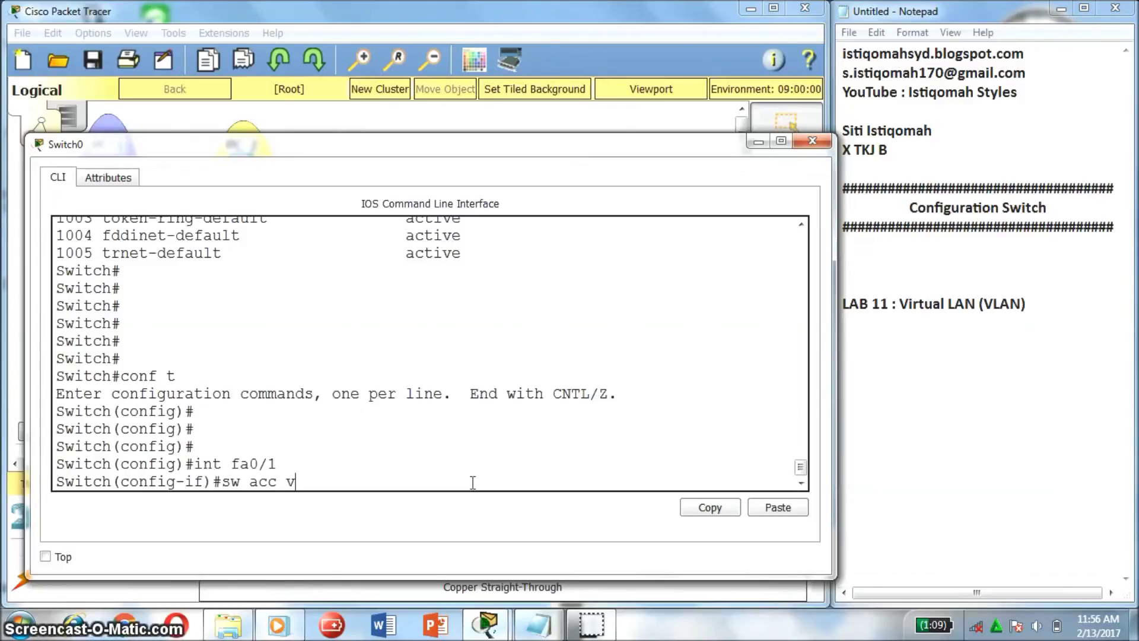
{"action": "left_click_drag", "start_coordinate": [475, 148], "coordinate": [469, 267]}
{"action": "left_click_drag", "start_coordinate": [484, 199], "coordinate": [475, 42]}
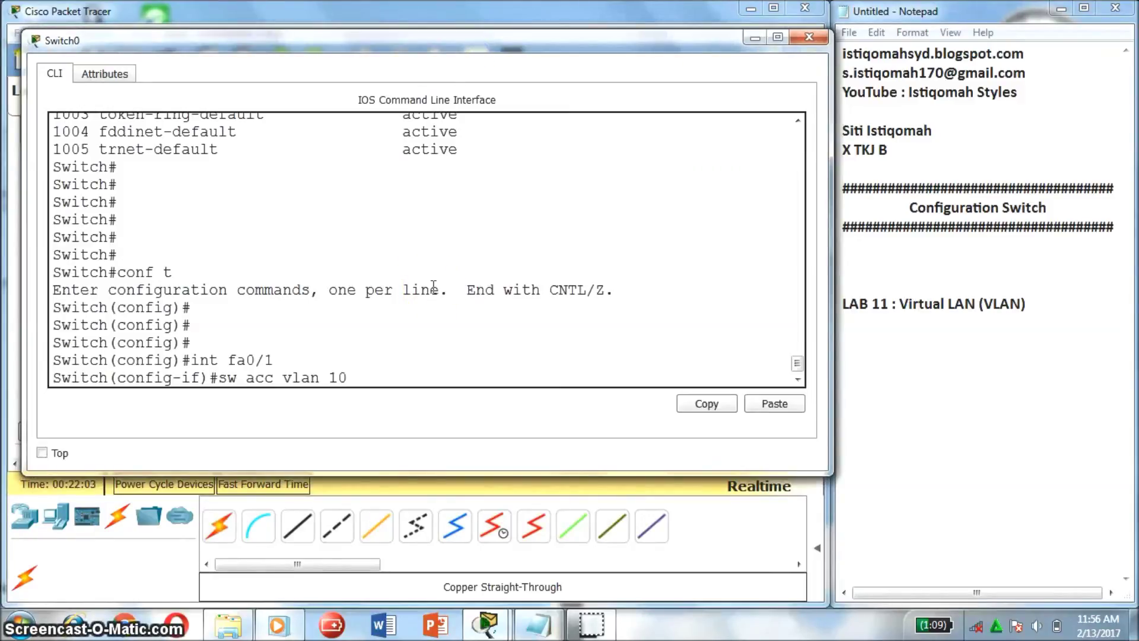
{"action": "key", "text": "Return"}
{"action": "type", "text": "ex"}
{"action": "key", "text": "Return"}
{"action": "key", "text": "Return"}
{"action": "key", "text": "Return"}
{"action": "key", "text": "Return"}
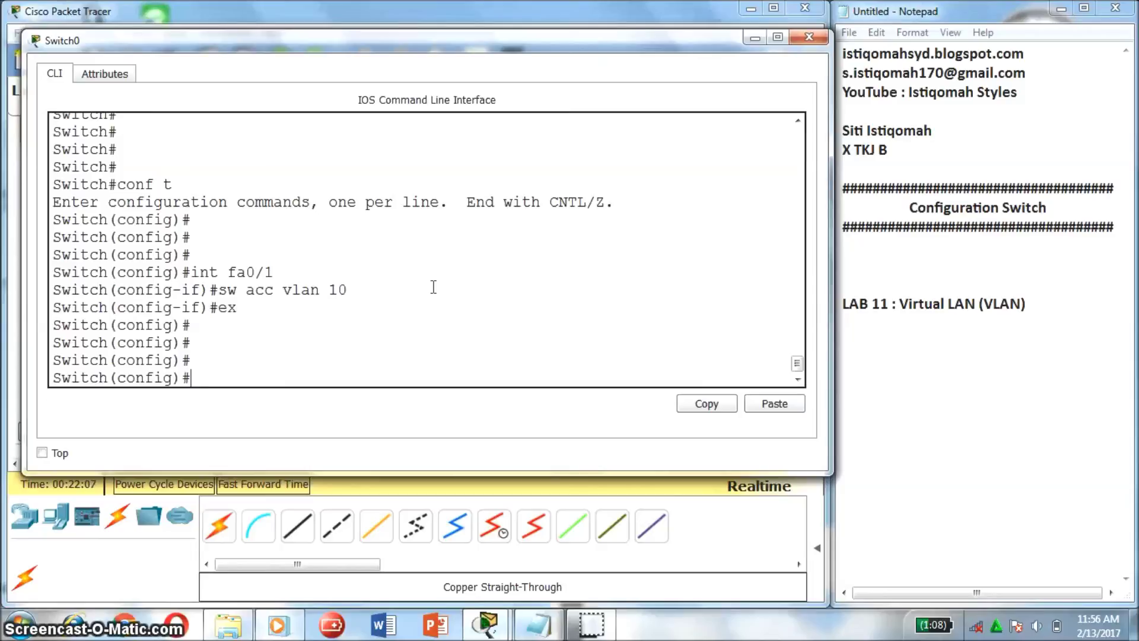
- Assign interface fa0/4 to VLAN 10 with "sw acc vlan 10" and return to global configuration mode
{"action": "type", "text": "int fa0/4"}
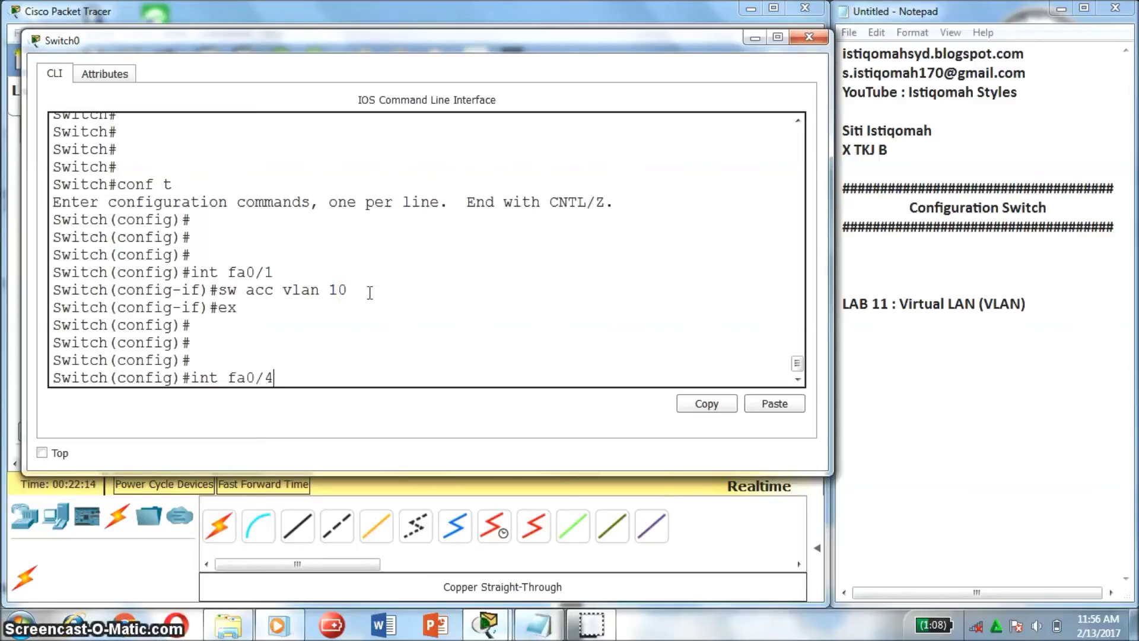
{"action": "key", "text": "Return"}
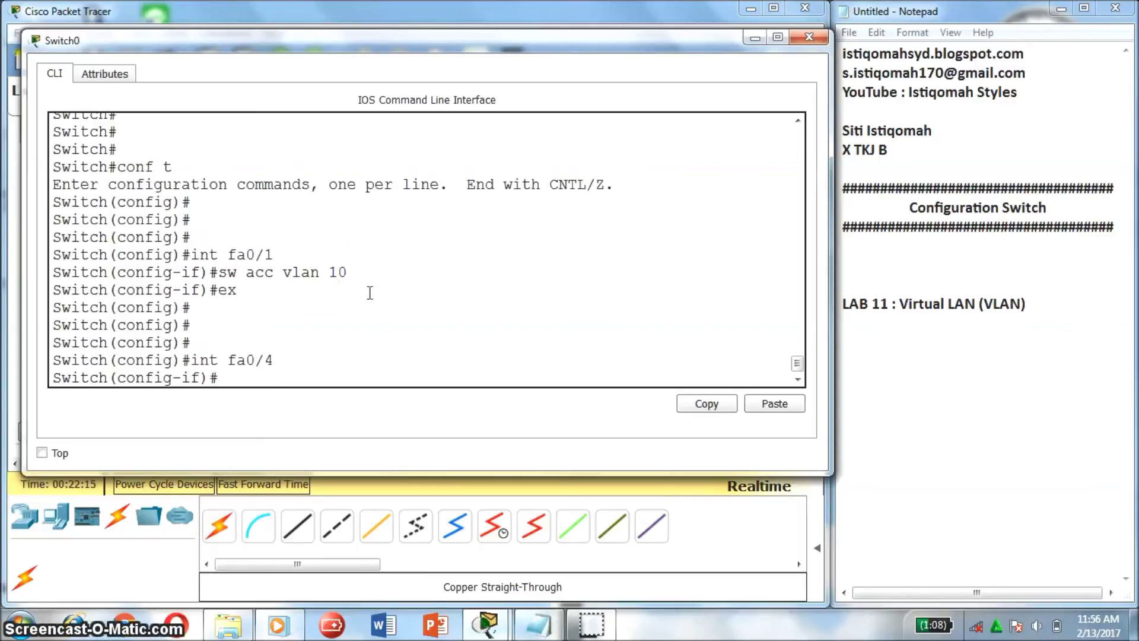
{"action": "key", "text": "Up"}
{"action": "key", "text": "Up"}
{"action": "key", "text": "Up"}
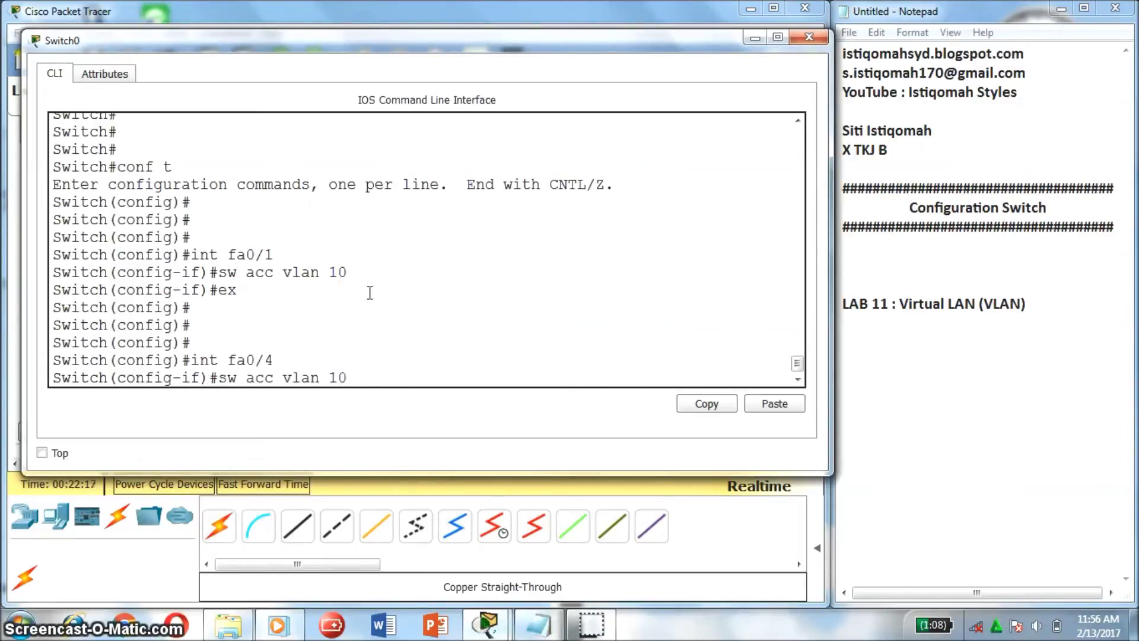
{"action": "key", "text": "Return"}
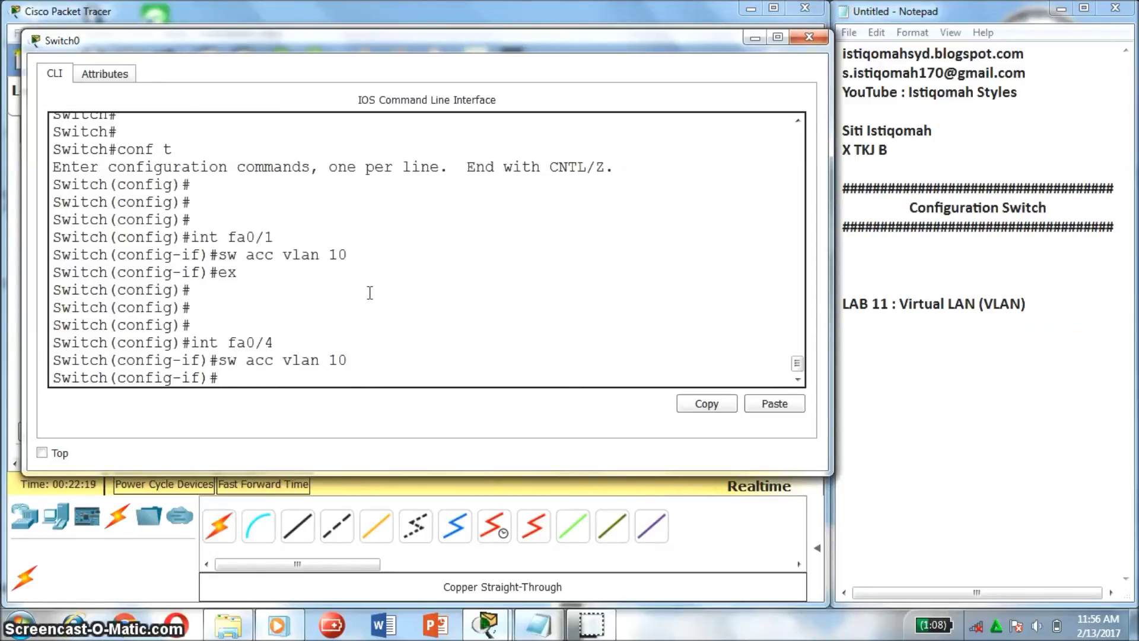
{"action": "type", "text": "ex"}
{"action": "key", "text": "Return"}
{"action": "key", "text": "Return"}
{"action": "key", "text": "Return"}
{"action": "key", "text": "Return"}
{"action": "key", "text": "Return"}
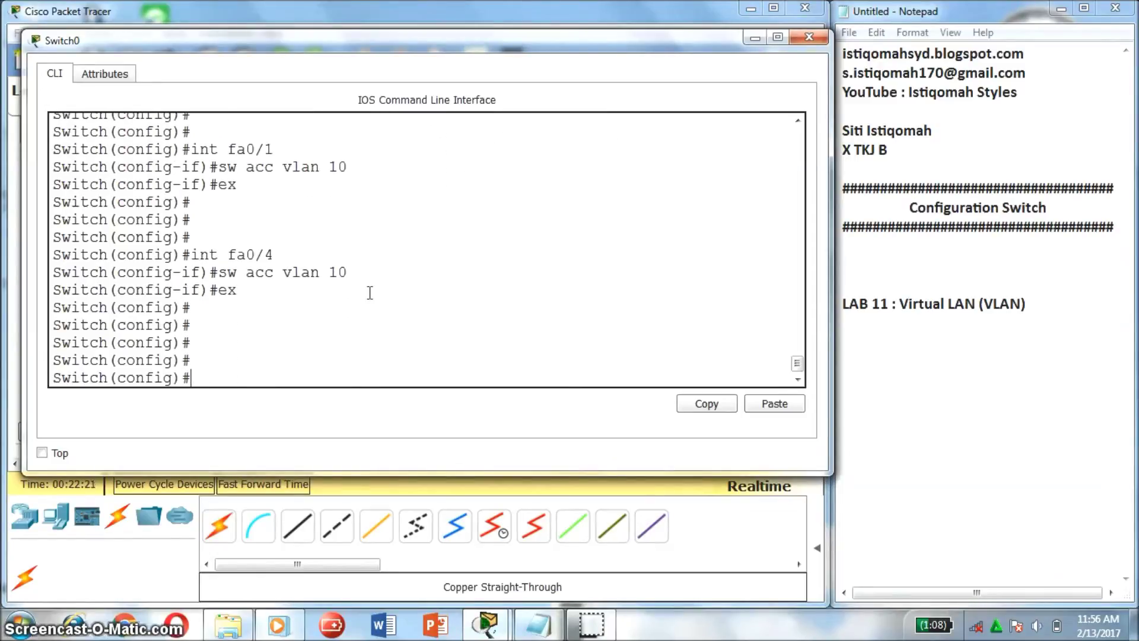
- Assign interfaces fa0/2-3 to VLAN 20 using "int range" and "sw acc vlan 20", and exit the range configuration
{"action": "left_click_drag", "start_coordinate": [467, 43], "coordinate": [429, 481]}
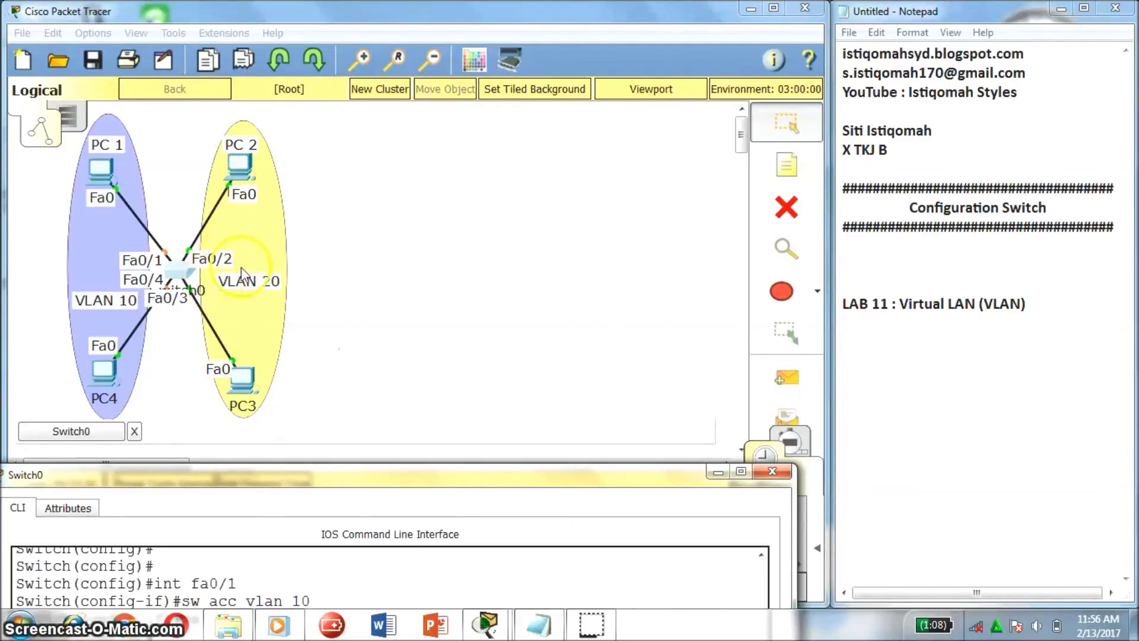
{"action": "left_click_drag", "start_coordinate": [264, 475], "coordinate": [275, 141]}
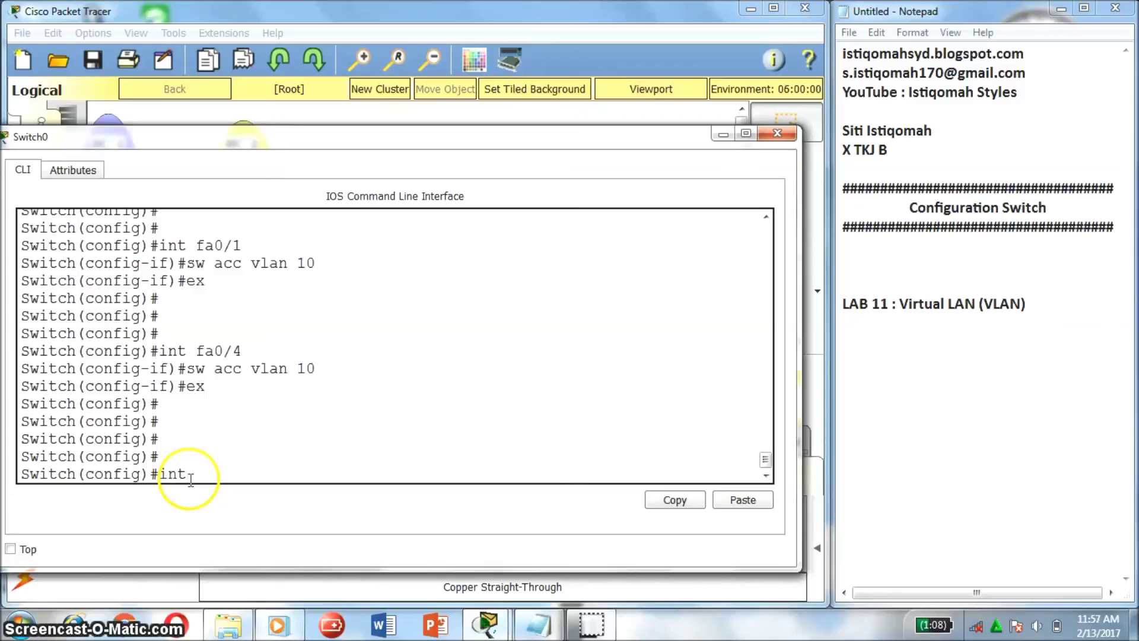
{"action": "type", "text": "e"}
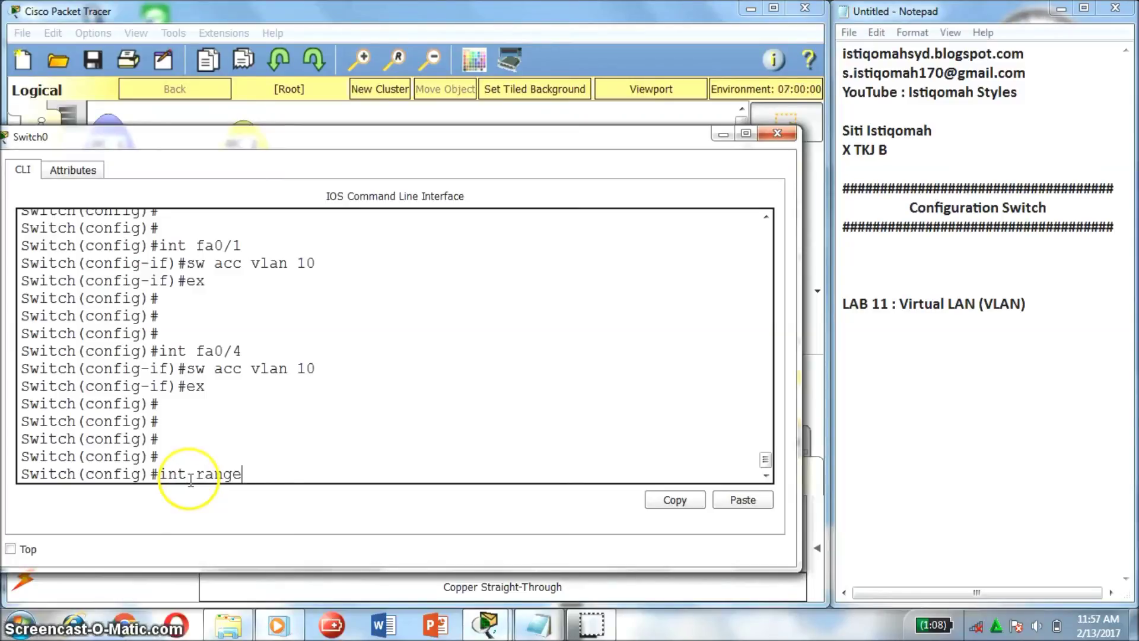
{"action": "left_click", "coordinate": [287, 458]}
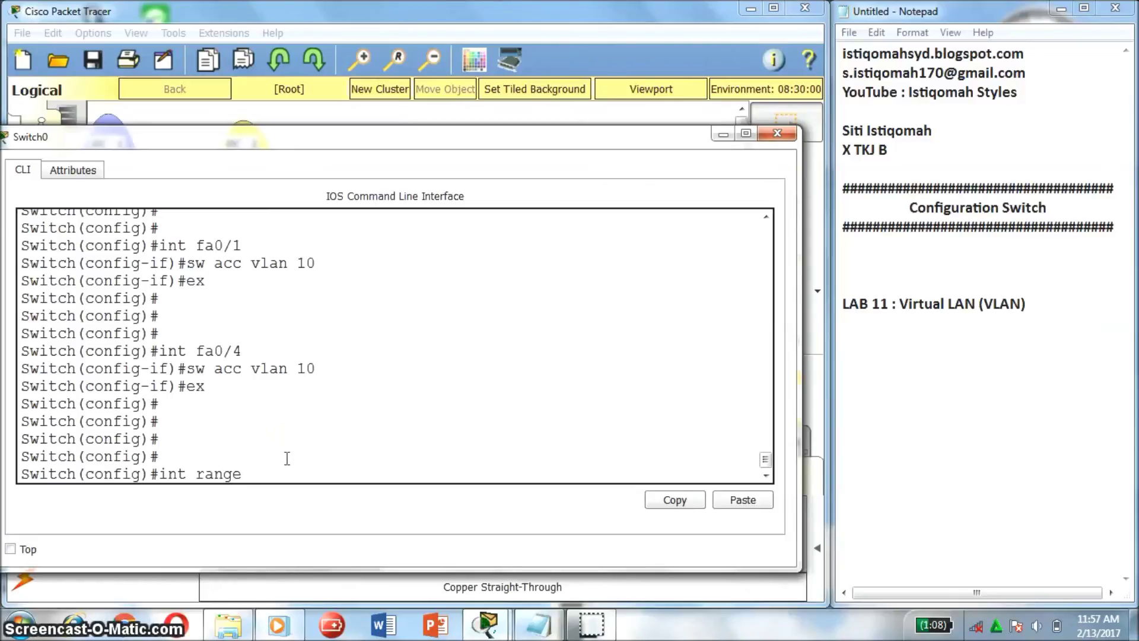
{"action": "type", "text": "fa0"}
{"action": "key", "text": "Return"}
{"action": "key", "text": "Up"}
{"action": "key", "text": "Up"}
{"action": "key", "text": "Up"}
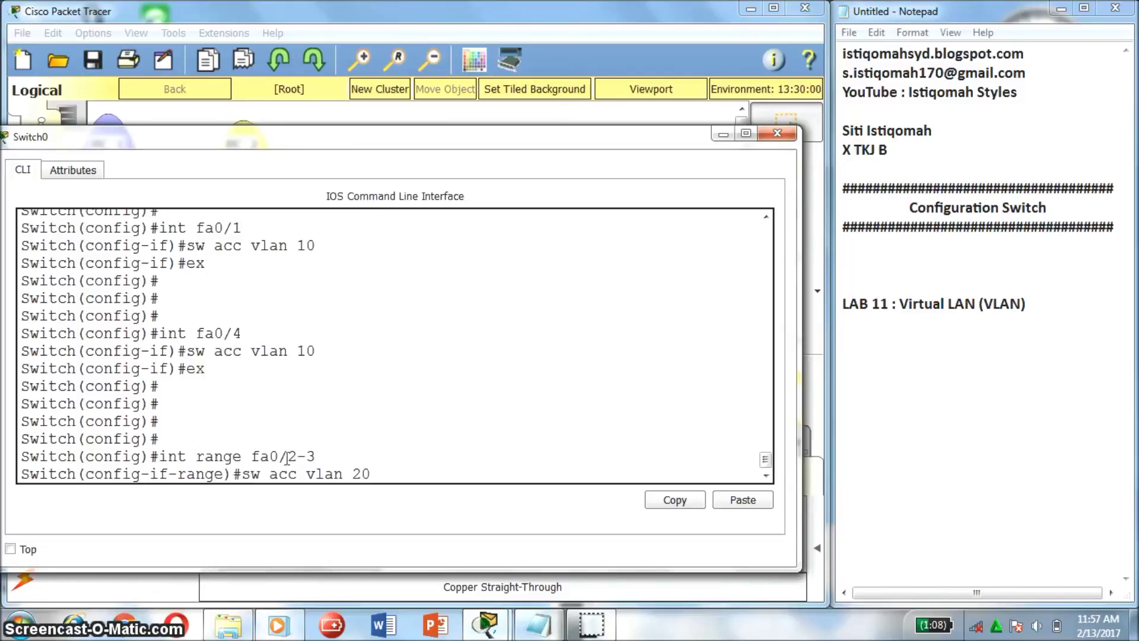
{"action": "left_click_drag", "start_coordinate": [325, 144], "coordinate": [341, 65]}
{"action": "key", "text": "Return"}
{"action": "key", "text": "Return"}
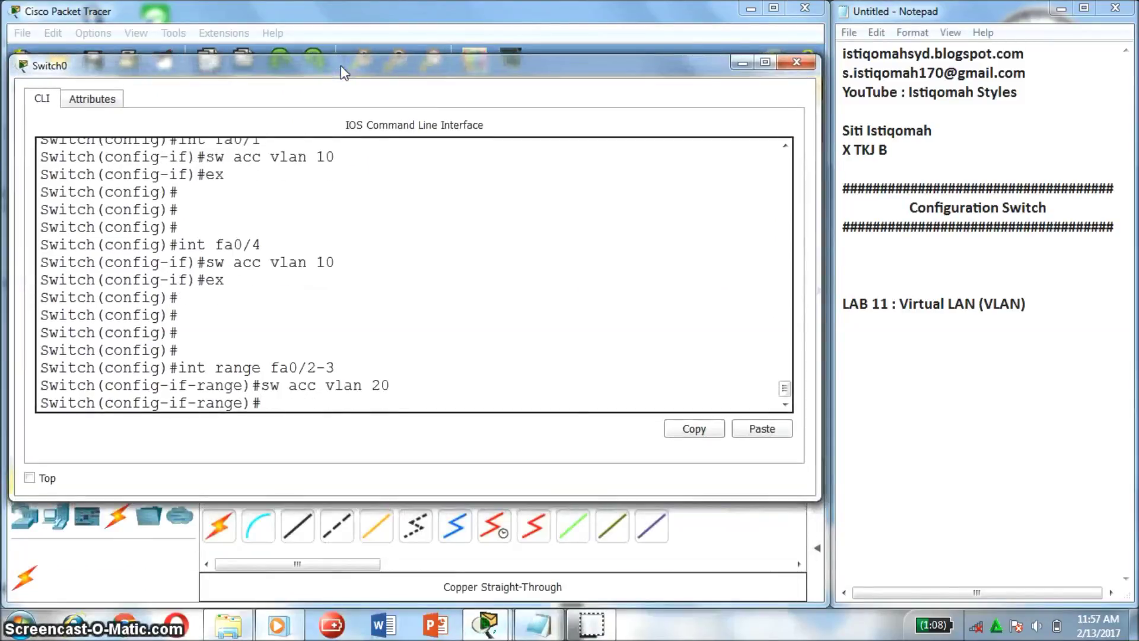
{"action": "type", "text": "ex"}
{"action": "key", "text": "Return"}
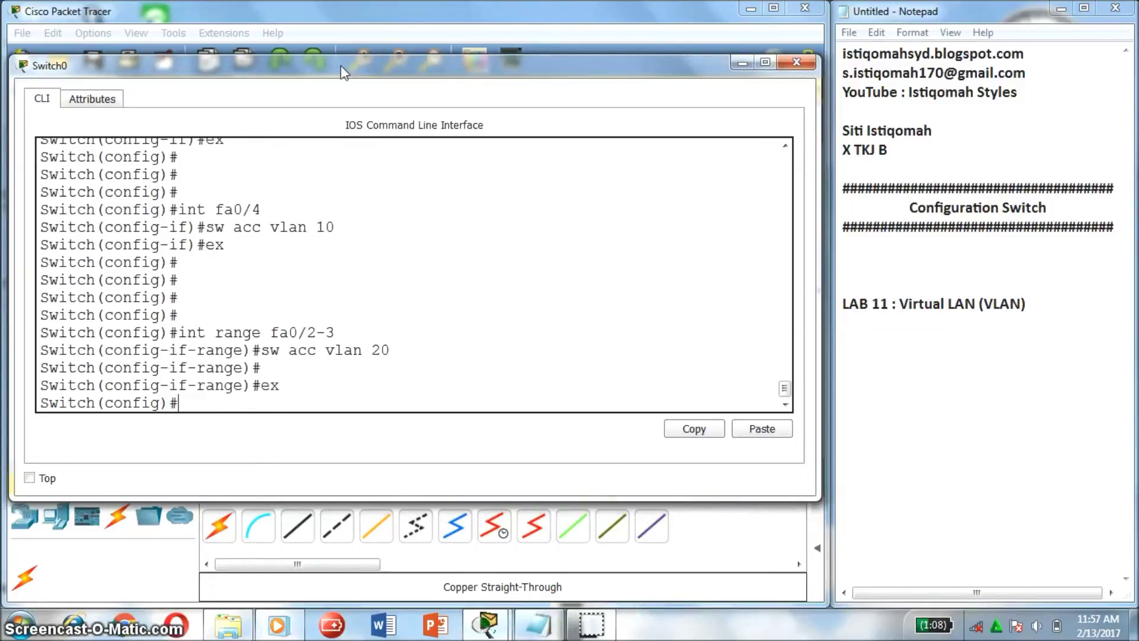
- Leave global configuration mode on Switch0 to return to the Switch# prompt
{"action": "key", "text": "Return"}
{"action": "type", "text": "ex"}
{"action": "key", "text": "Return"}
{"action": "key", "text": "Return"}
{"action": "key", "text": "Return"}
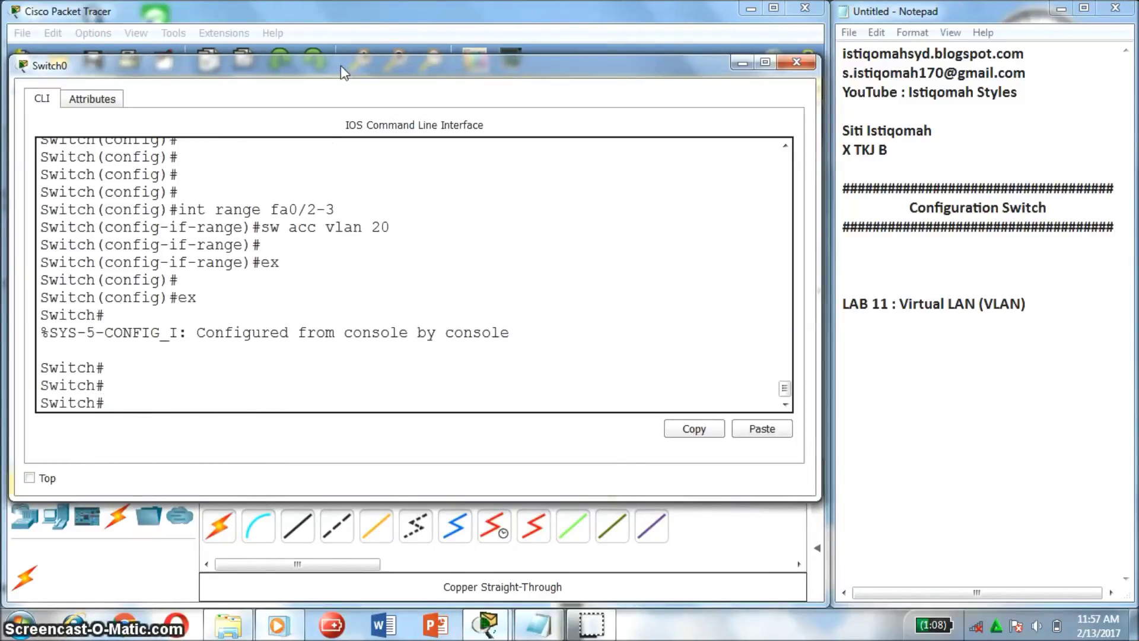
- Run "sh vlan br" on Switch0, check the ports assigned to VLANs 10 and 20, and close the switch window
{"action": "type", "text": "sh vlan"}
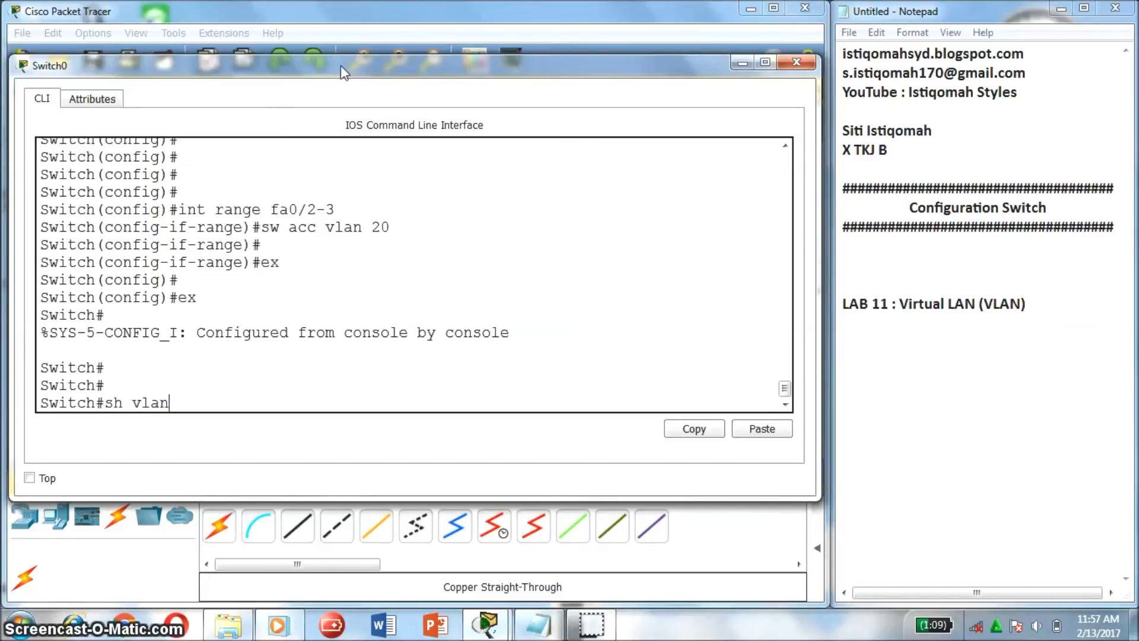
{"action": "type", "text": " br"}
{"action": "key", "text": "Return"}
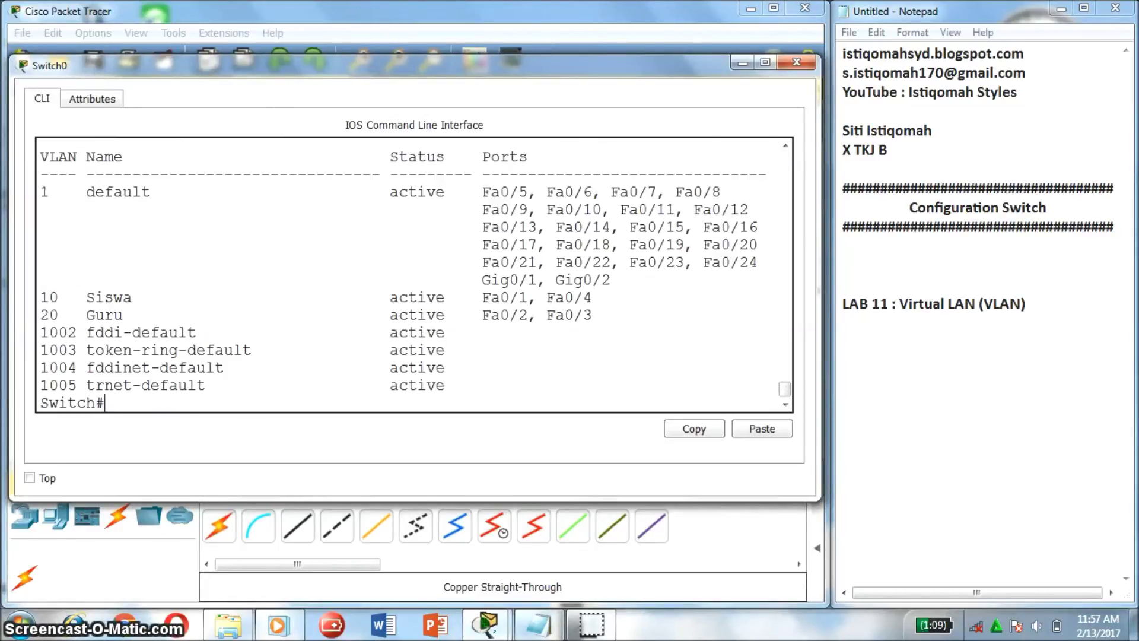
{"action": "left_click_drag", "start_coordinate": [41, 296], "coordinate": [609, 294]}
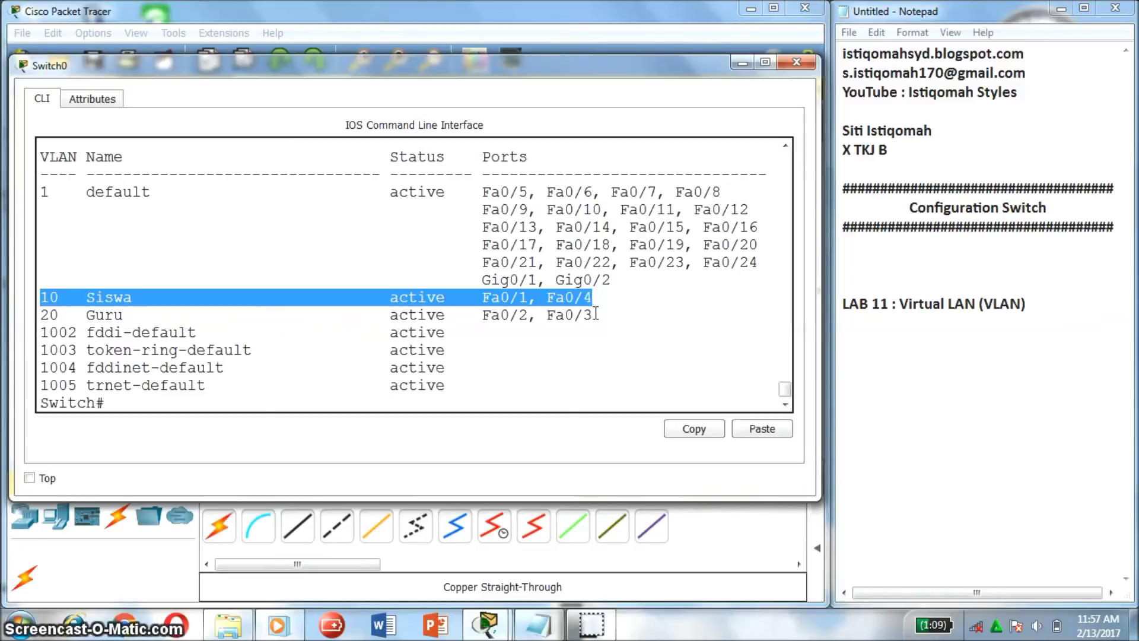
{"action": "left_click_drag", "start_coordinate": [597, 314], "coordinate": [62, 296]}
{"action": "left_click", "coordinate": [603, 212]}
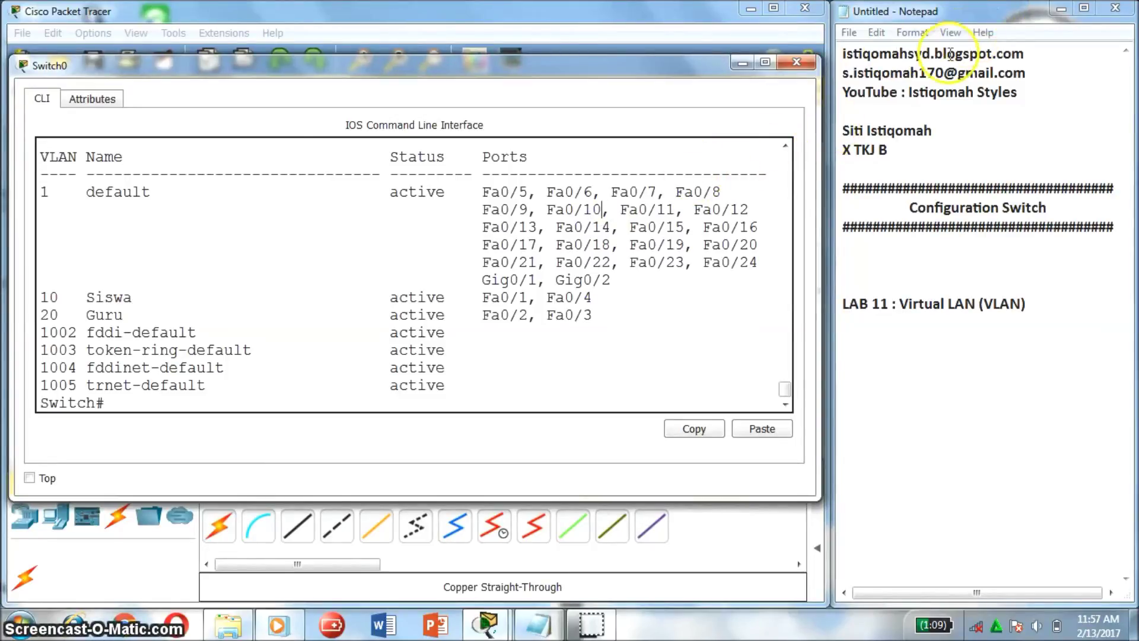
{"action": "left_click", "coordinate": [796, 62]}
{"action": "left_click", "coordinate": [495, 213]}
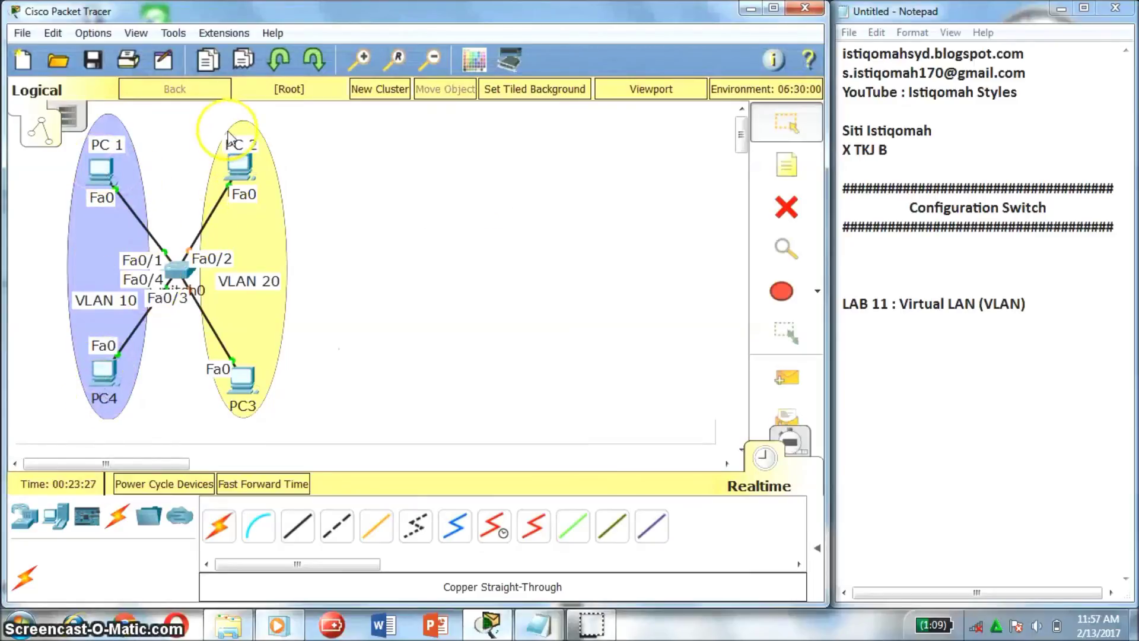
- Open PC2's command prompt and ping PC3 at 192.168.1.3 and PC1 at 192.168.1.1
{"action": "left_click", "coordinate": [240, 168]}
{"action": "left_click", "coordinate": [718, 247]}
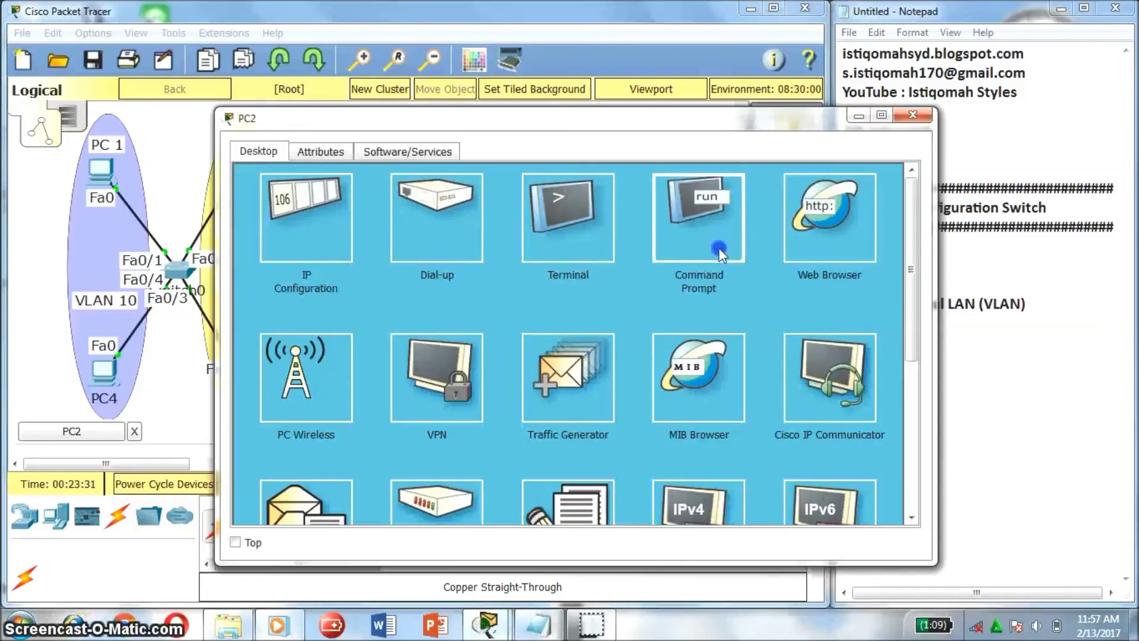
{"action": "type", "text": "ping 192."}
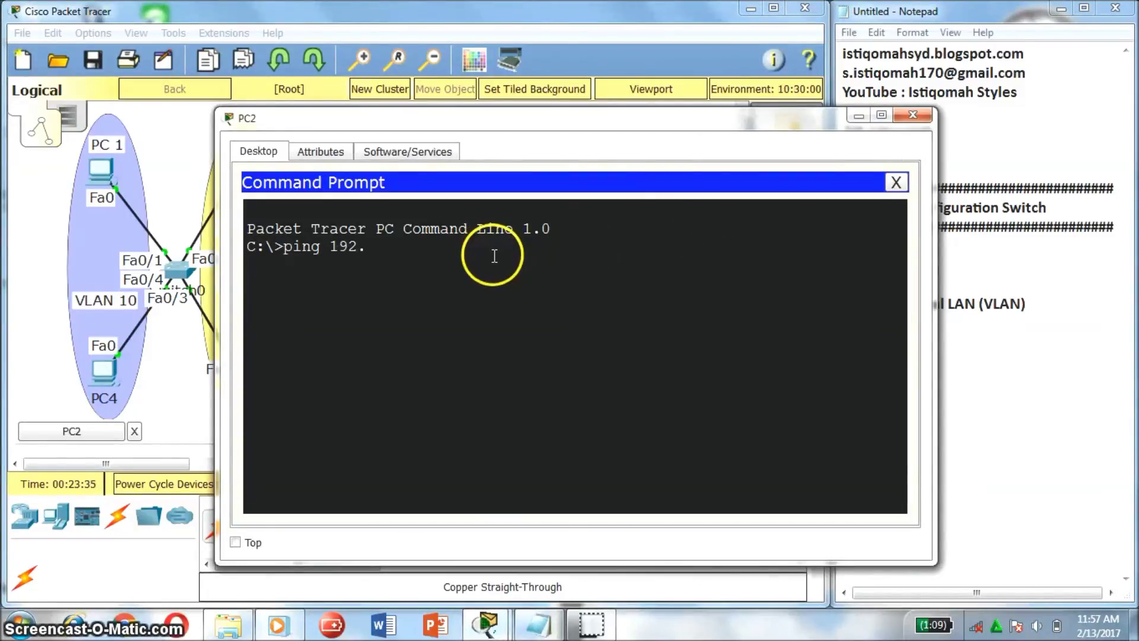
{"action": "type", "text": "168.1.3"}
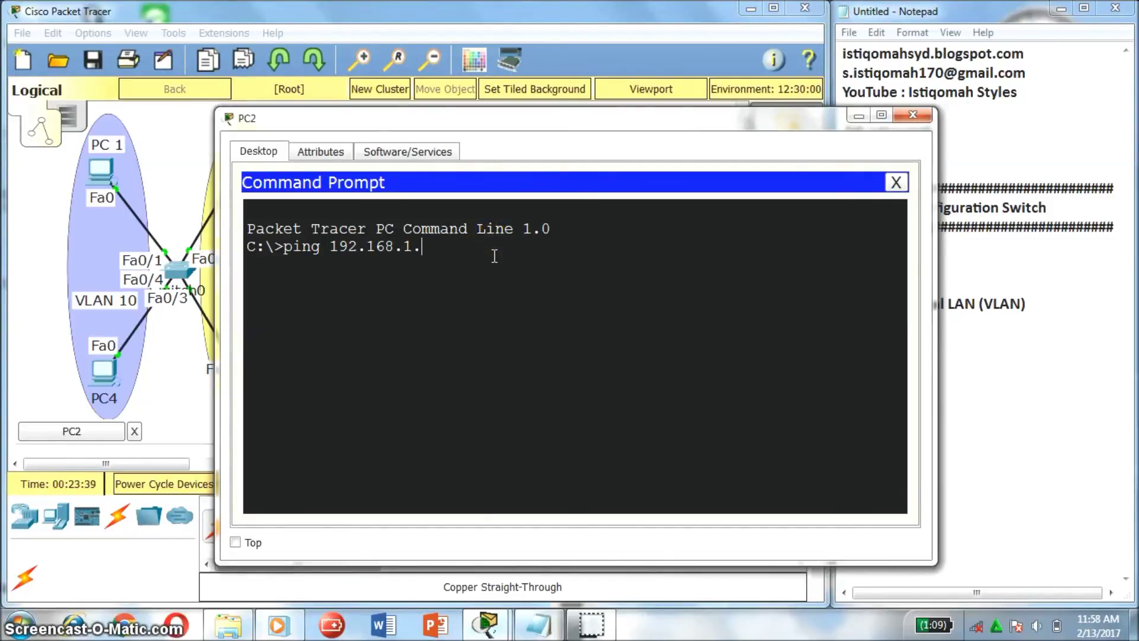
{"action": "key", "text": "Return"}
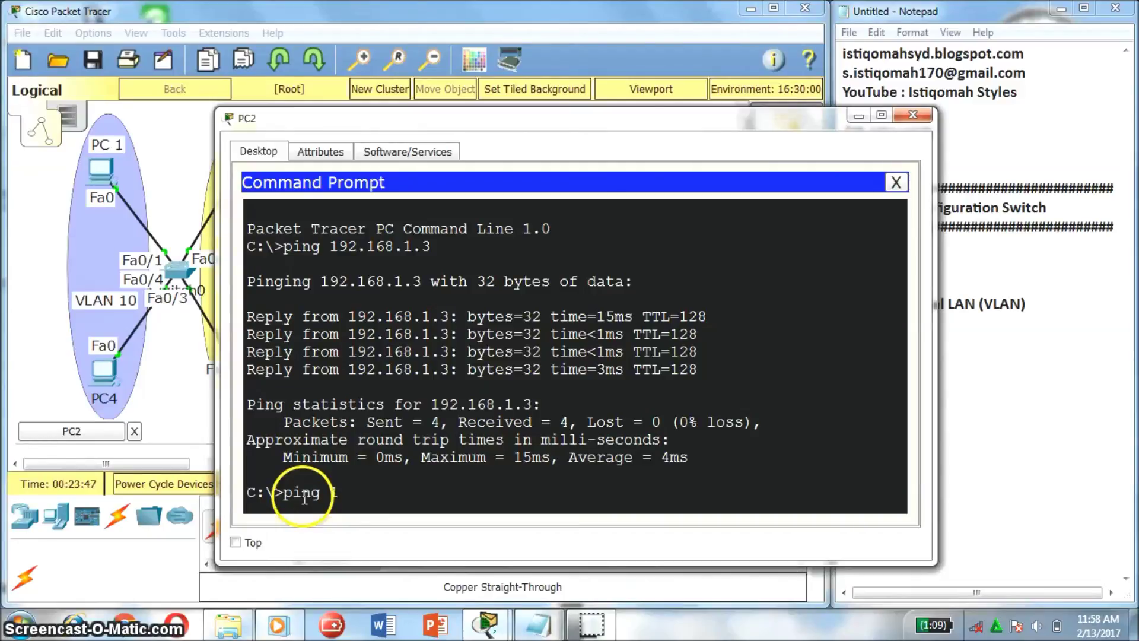
{"action": "type", "text": "168.1.1"}
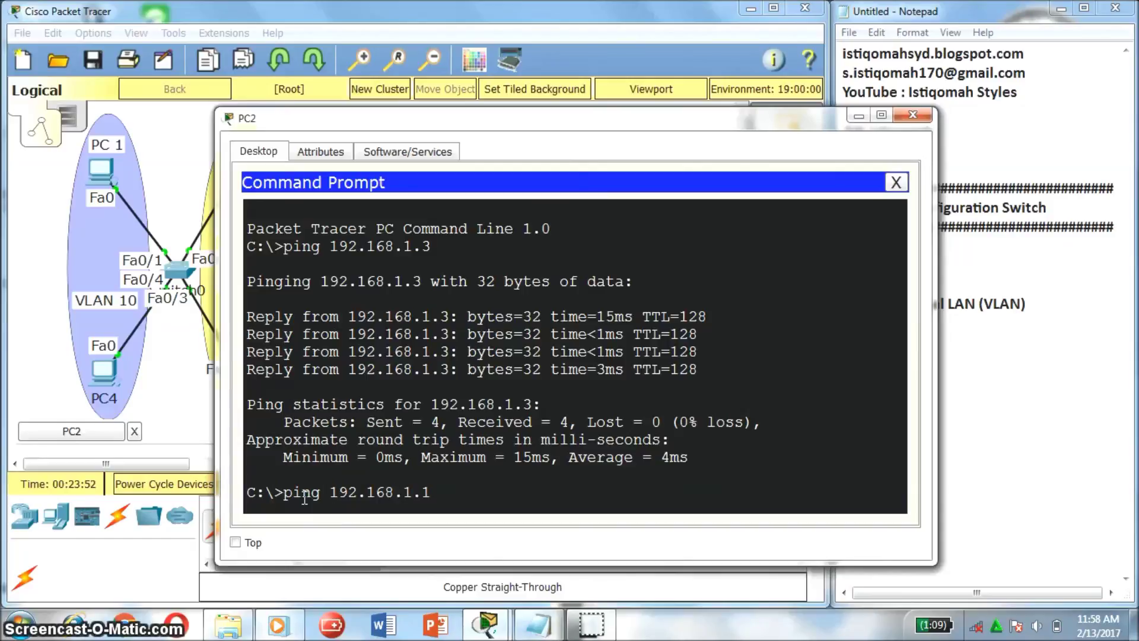
{"action": "key", "text": "Return"}
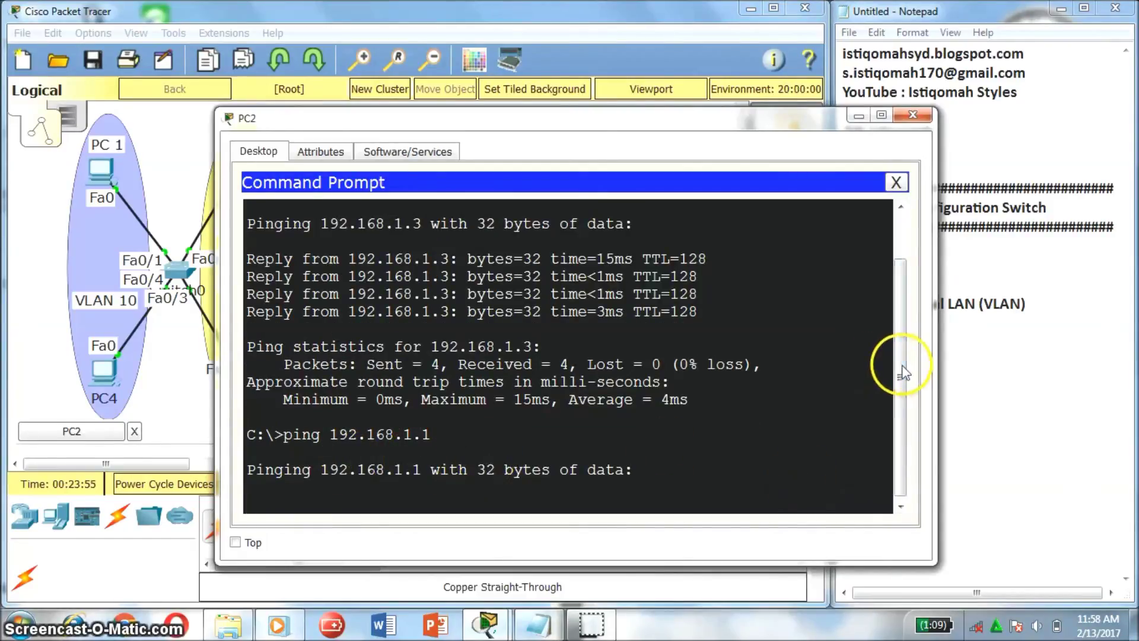
- Check the ping to 192.168.1.1 on PC2, close its window, and open PC1's command prompt
{"action": "left_click_drag", "start_coordinate": [739, 125], "coordinate": [690, 74]}
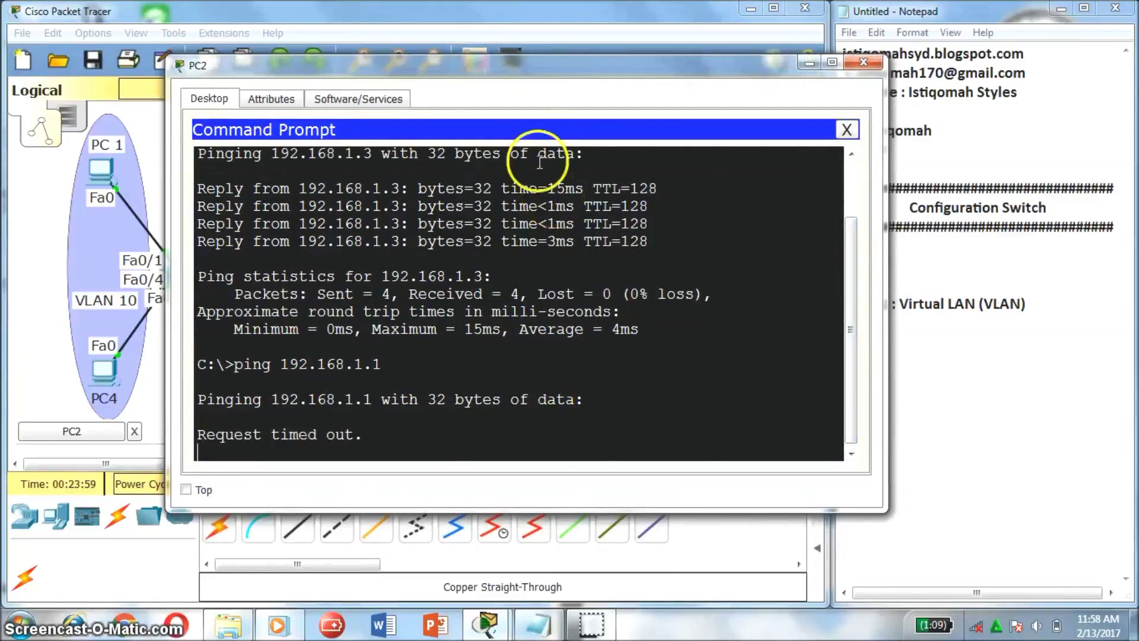
{"action": "left_click", "coordinate": [862, 61]}
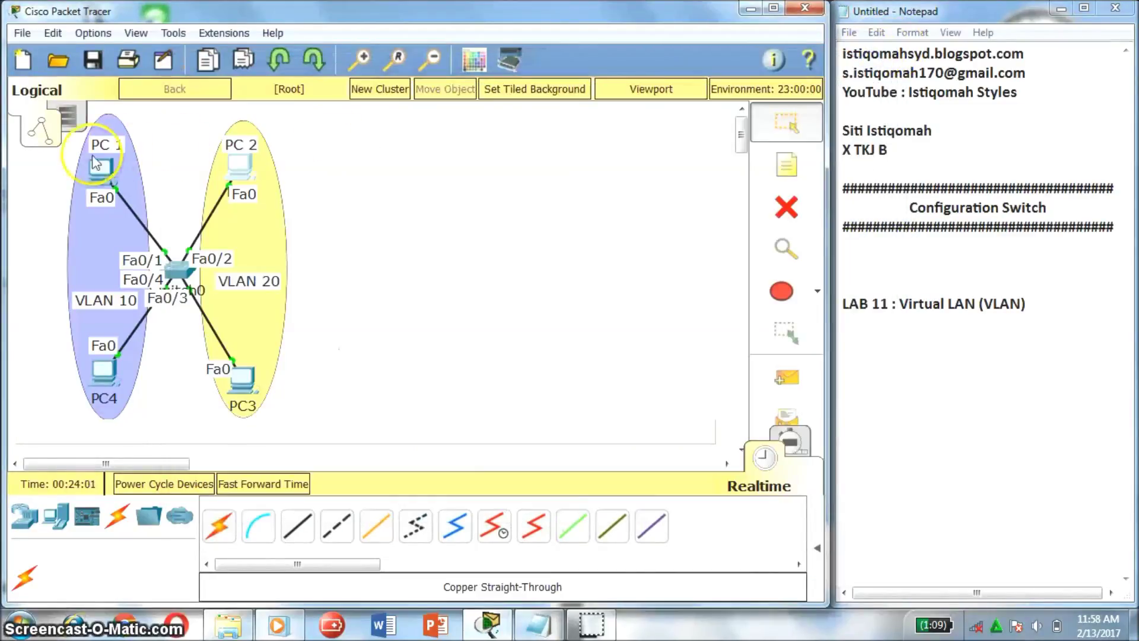
{"action": "left_click", "coordinate": [95, 163]}
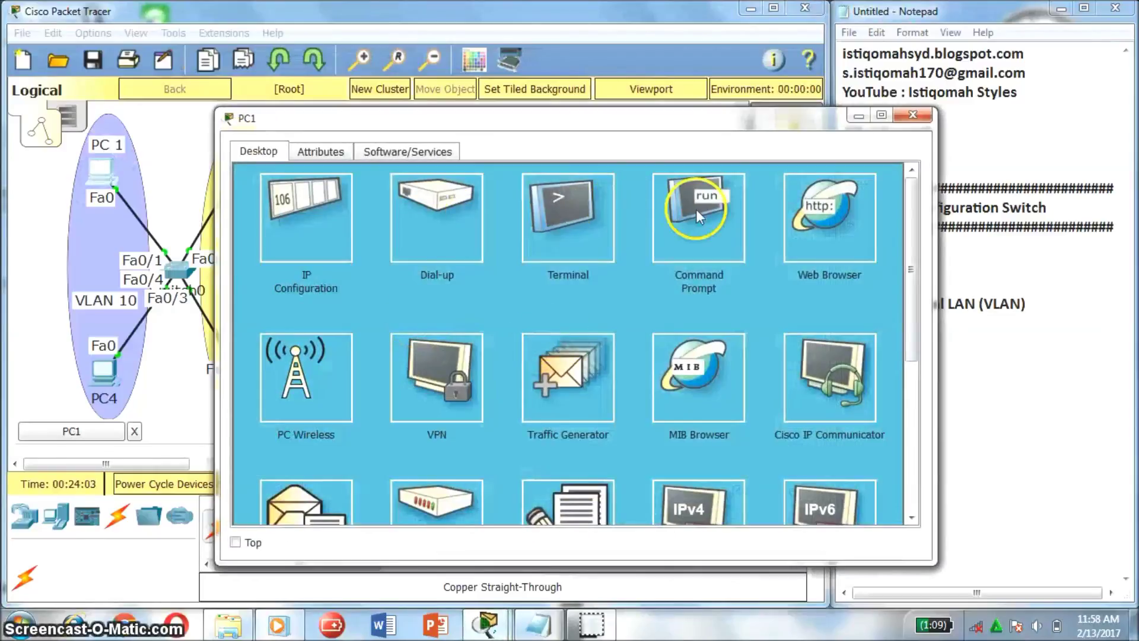
{"action": "left_click", "coordinate": [697, 217]}
- Ping PC4 at 192.168.1.4 from PC1 to test connectivity within VLAN 10, and close the PC1 window
{"action": "left_click", "coordinate": [459, 493]}
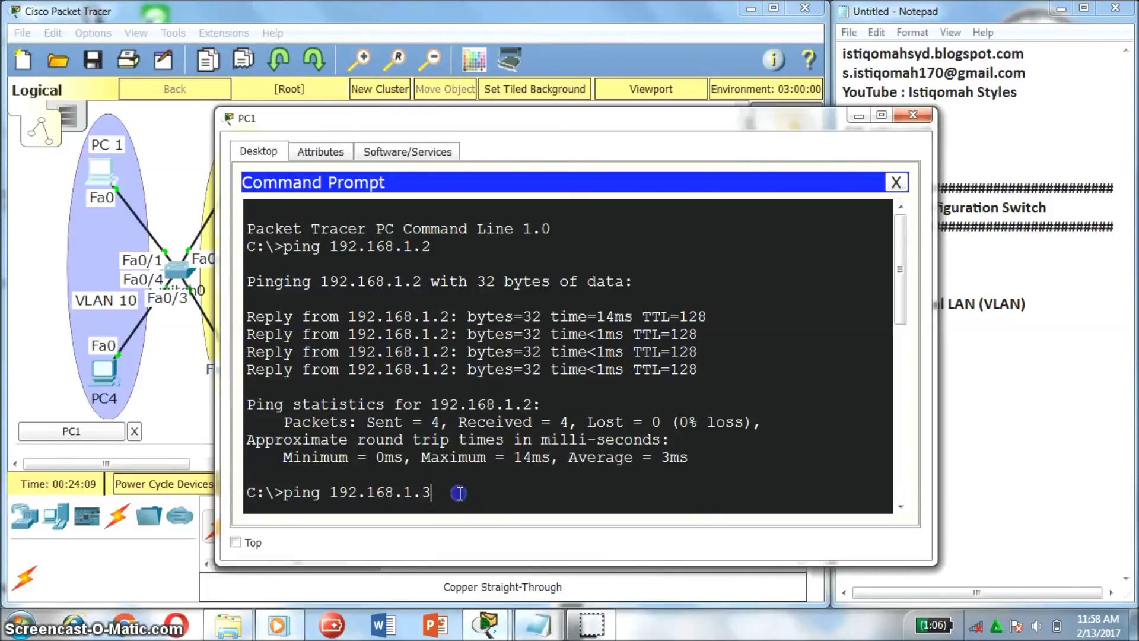
{"action": "left_click", "coordinate": [896, 364]}
{"action": "scroll", "coordinate": [896, 363], "scroll_direction": "down", "scroll_amount": 4}
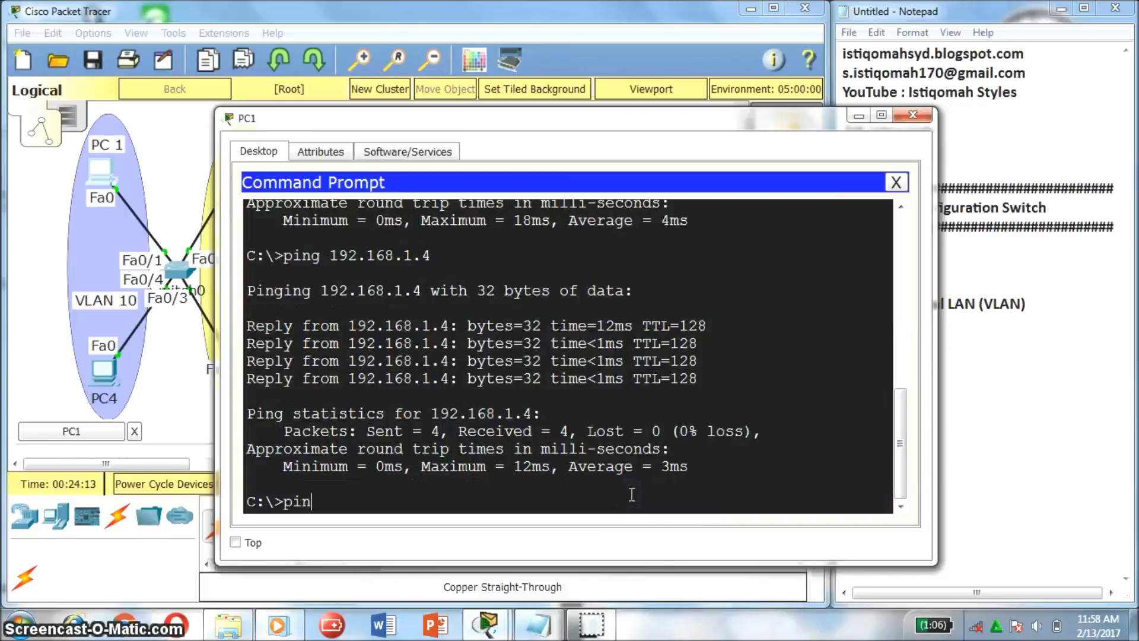
{"action": "type", "text": "192.168.1.4"}
{"action": "key", "text": "Return"}
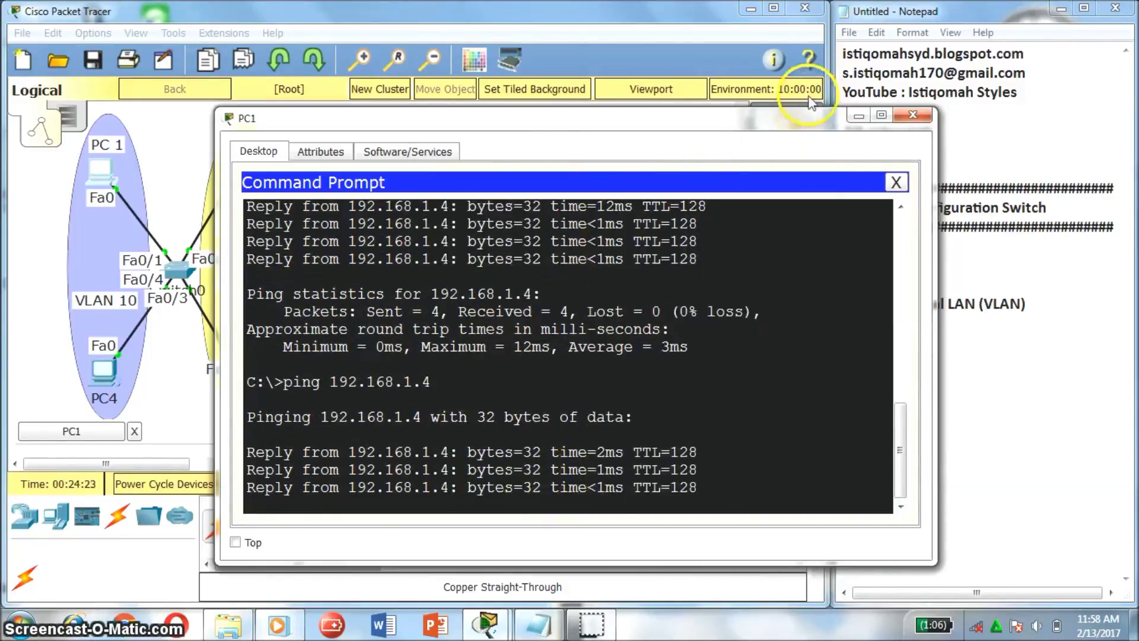
{"action": "left_click_drag", "start_coordinate": [745, 122], "coordinate": [601, 102]}
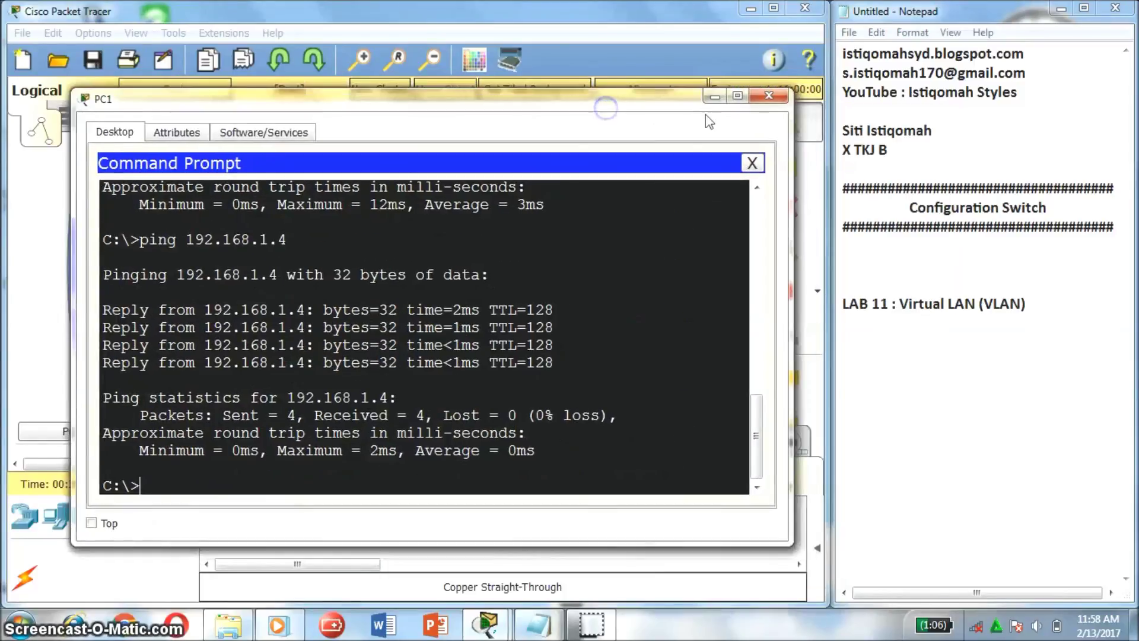
{"action": "left_click", "coordinate": [769, 96]}
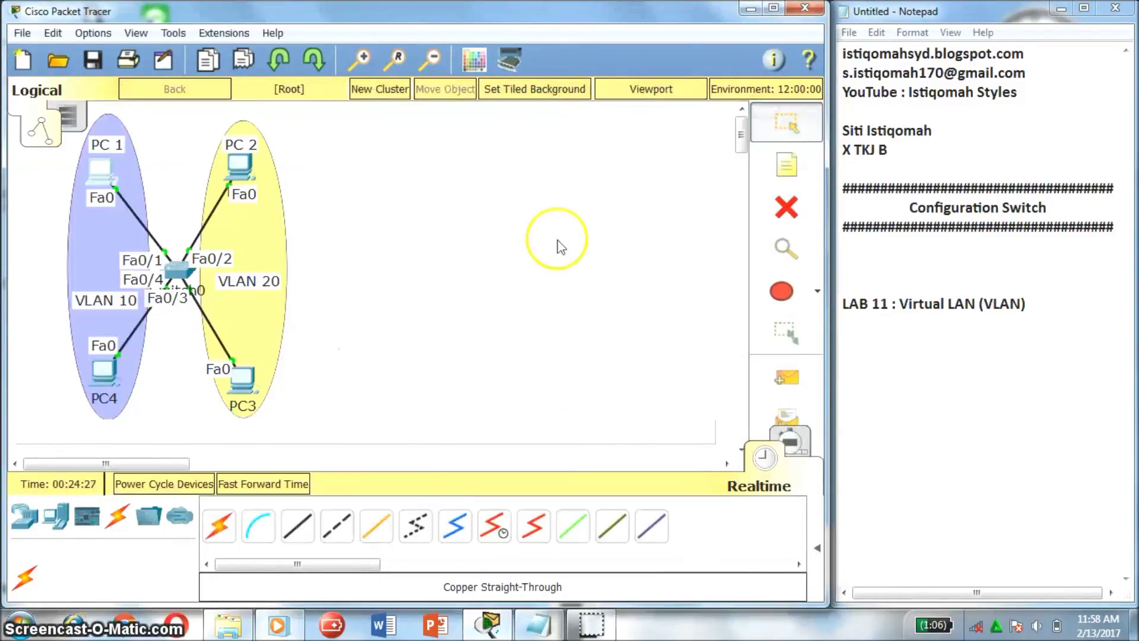